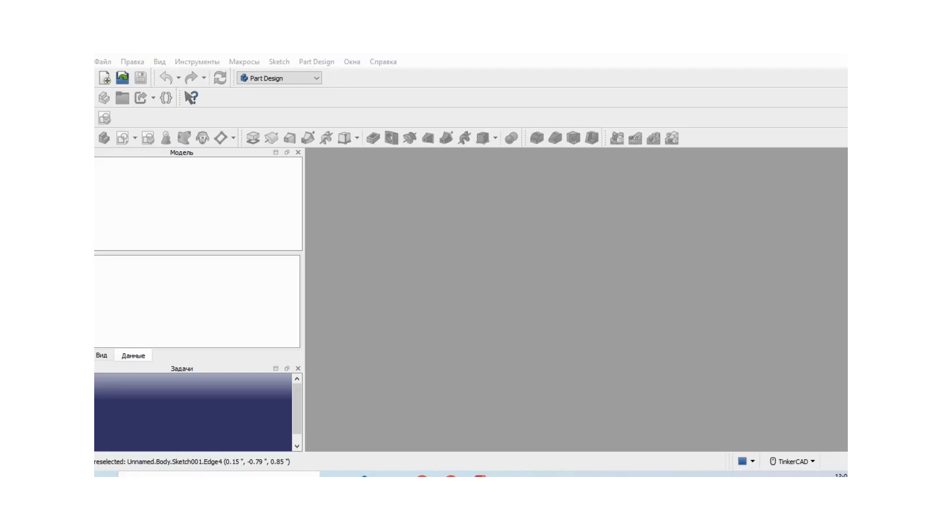
# Create a new empty document and set its label to "Mounting Bracket".
pyautogui.click(104, 77)
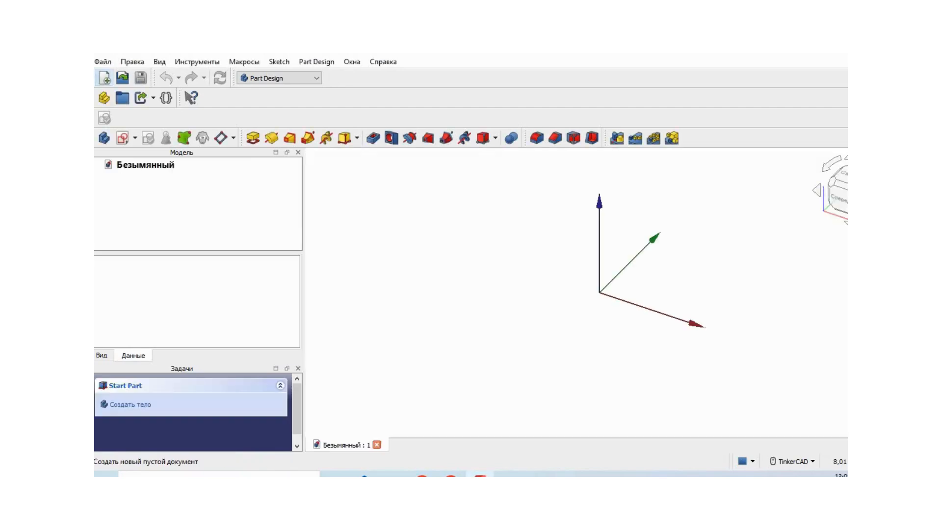
pyautogui.click(143, 166)
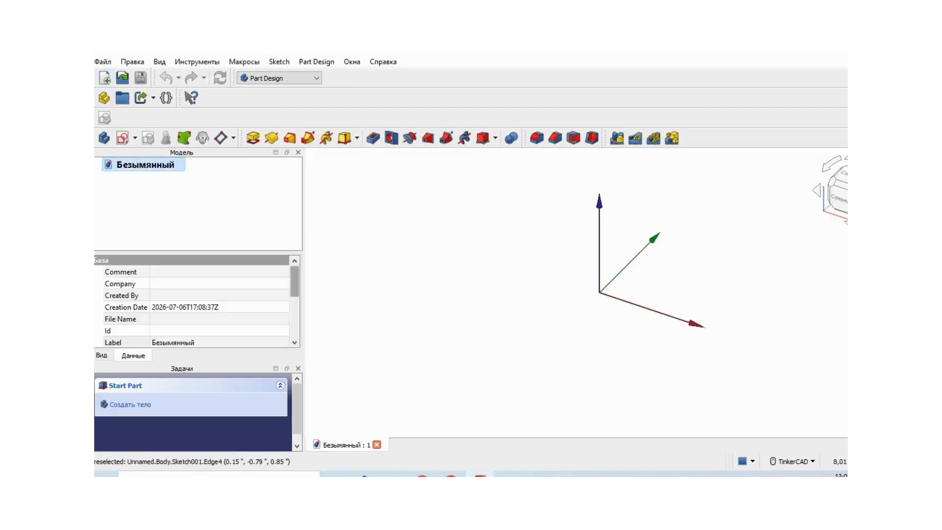
pyautogui.moveTo(295, 281); pyautogui.dragTo(294, 300)
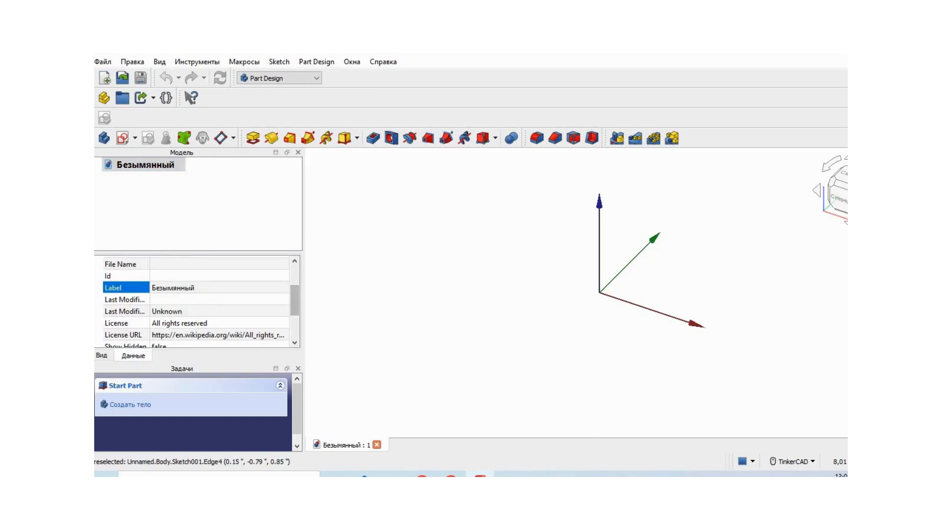
pyautogui.click(196, 288)
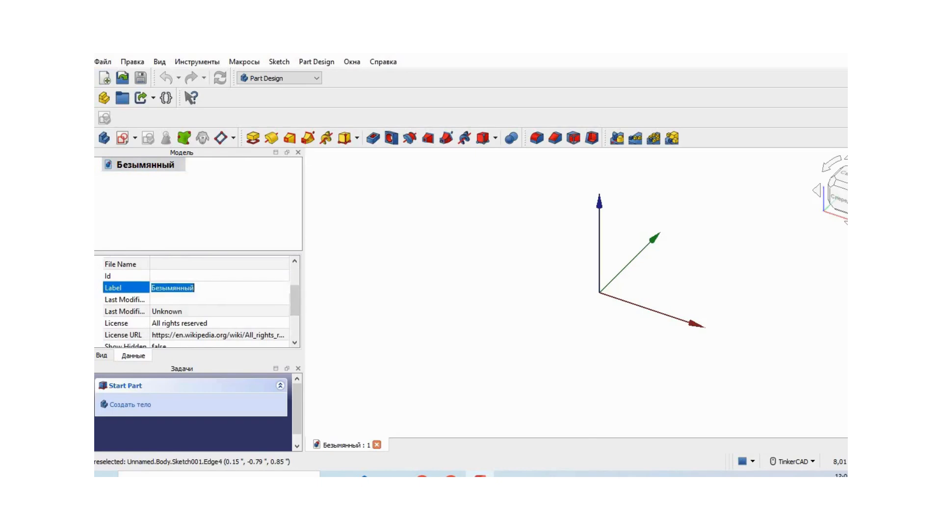
pyautogui.press('BackSpace')
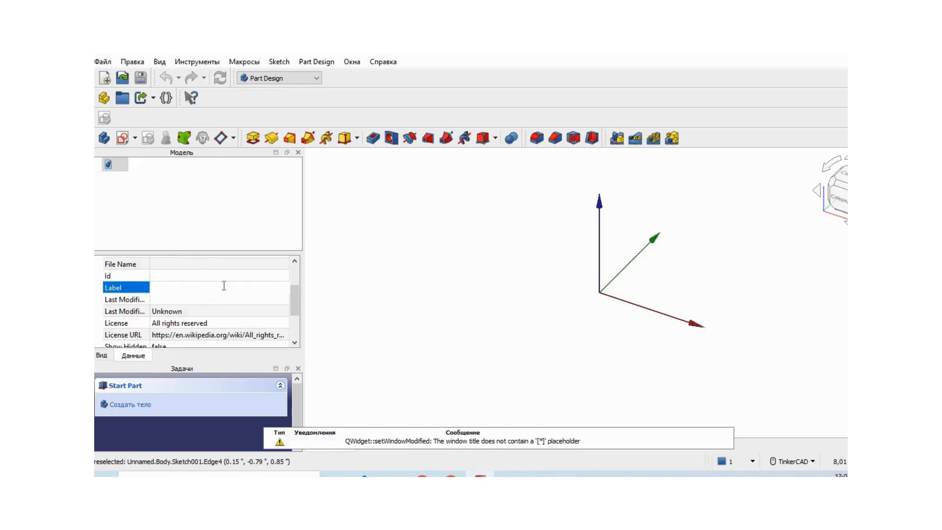
pyautogui.write('Mountin')
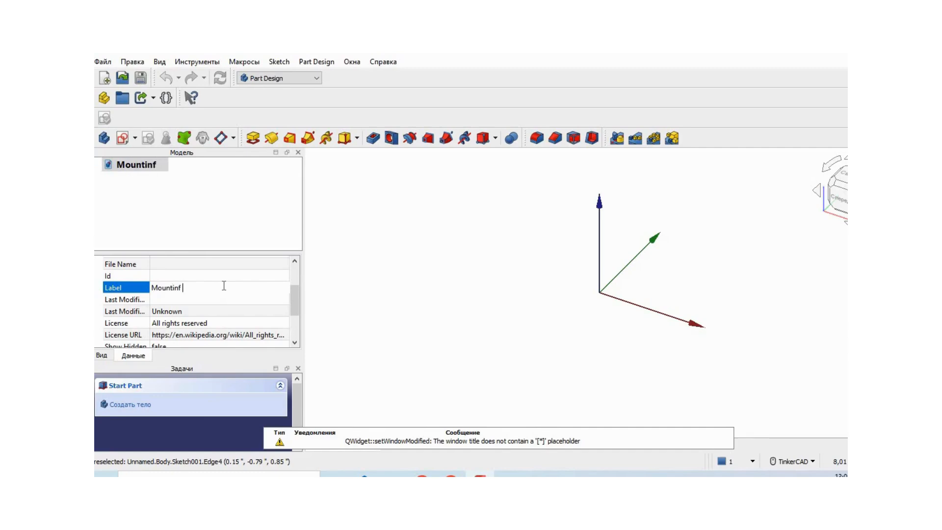
pyautogui.write('g Bracket')
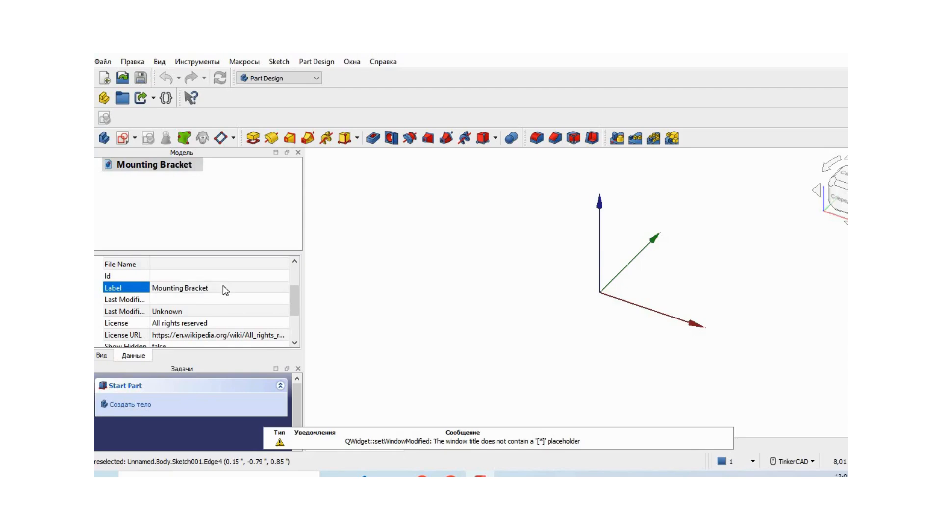
pyautogui.click(229, 201)
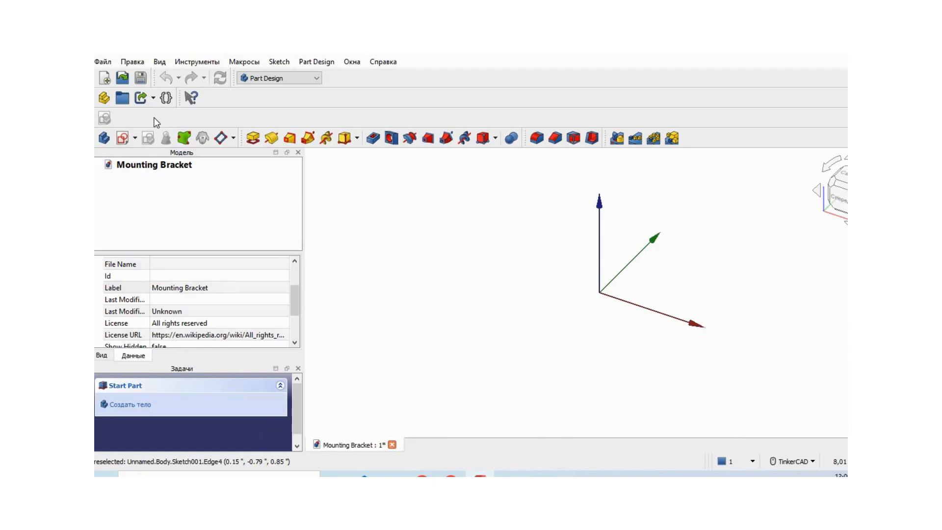
# Create a body and start a sketch on its XZ plane with the grid shown.
pyautogui.click(104, 139)
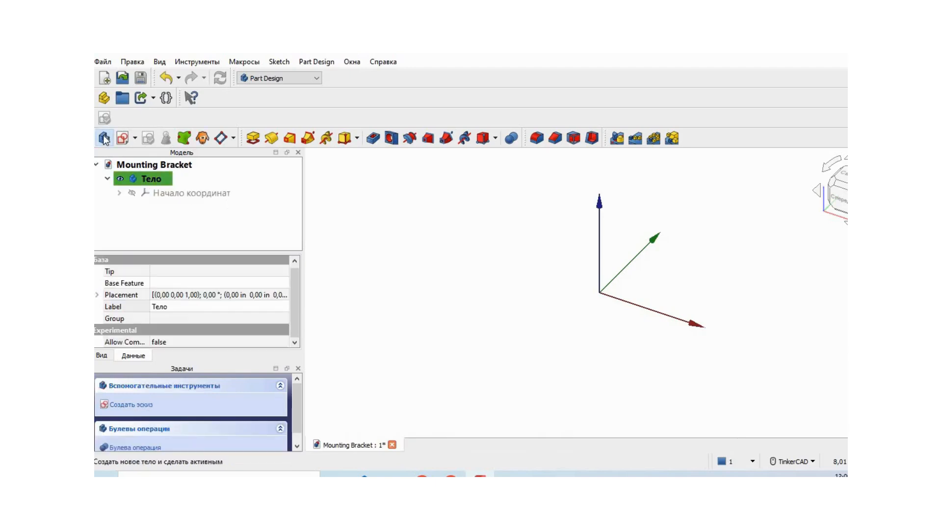
pyautogui.click(135, 138)
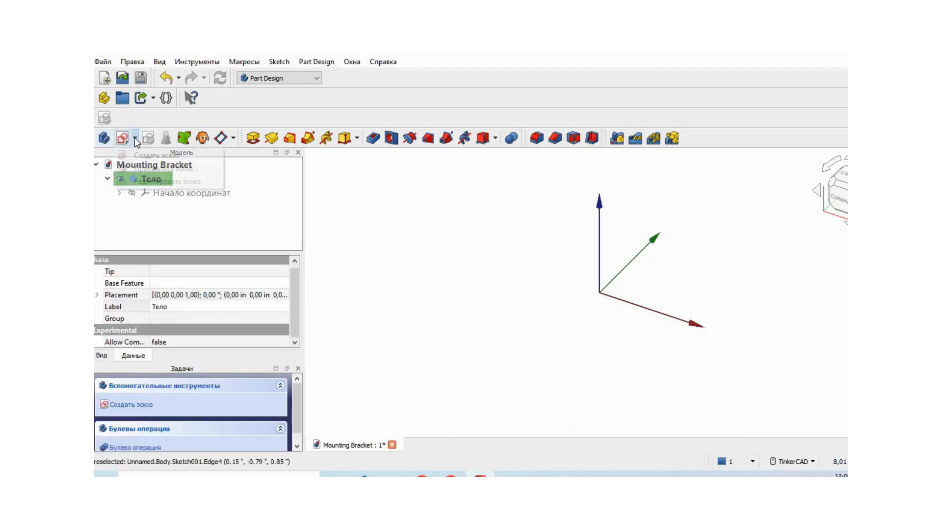
pyautogui.click(155, 156)
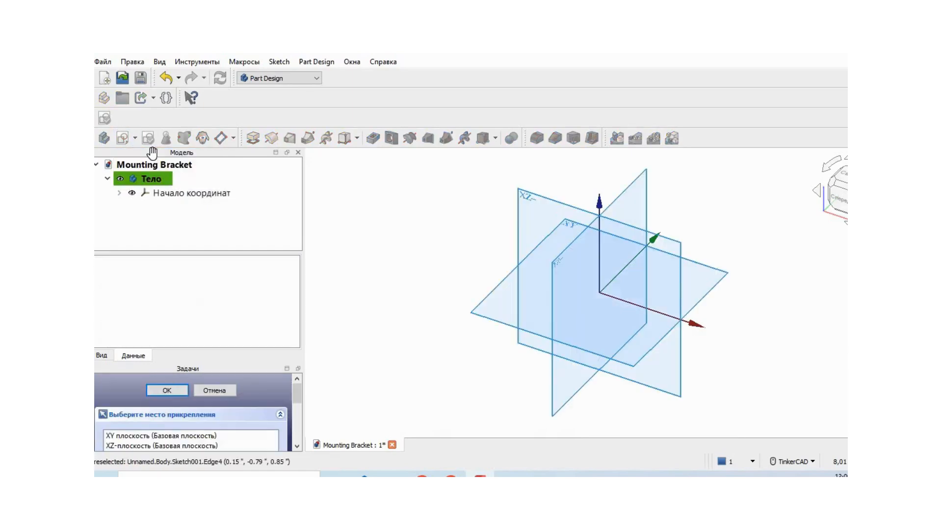
pyautogui.click(195, 444)
pyautogui.click(167, 389)
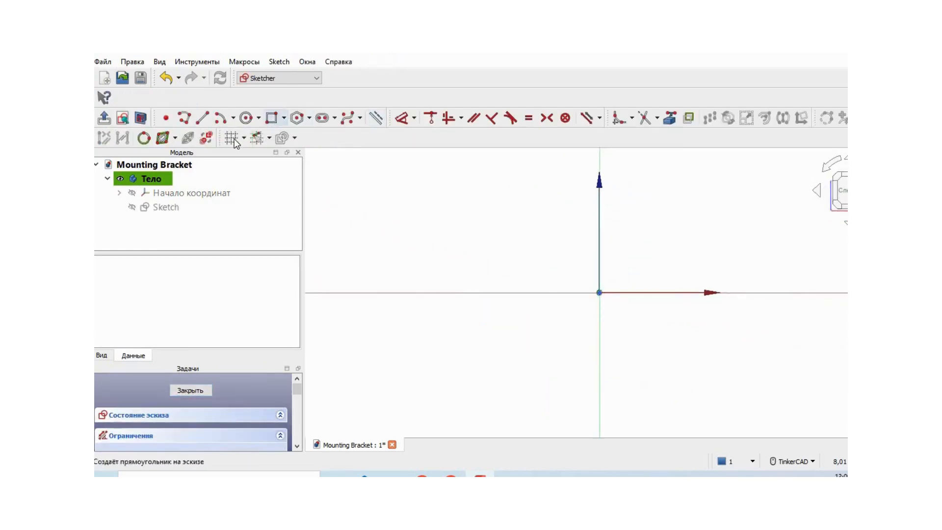
pyautogui.click(232, 140)
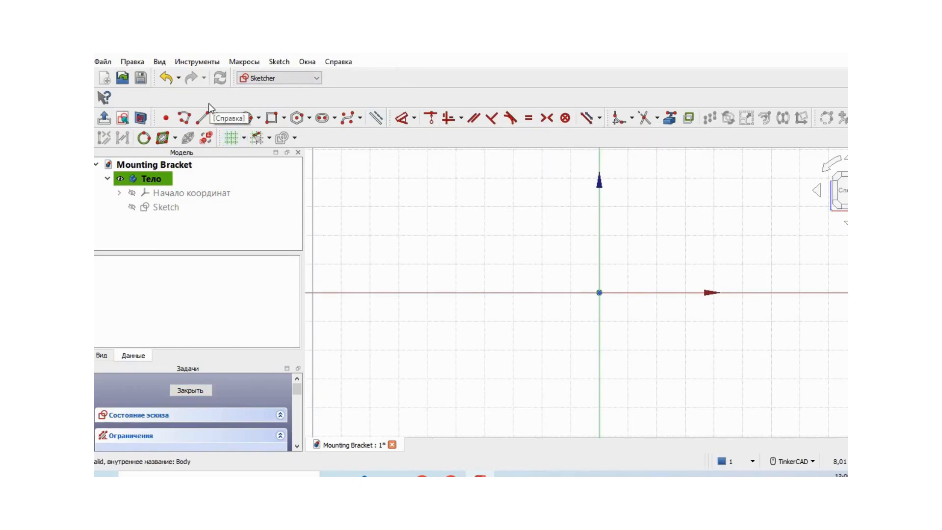
# Draw a polyline from about (-1.5, 0.3) for the bracket's inner side: slanted left arm, horizontal base and right arm about 2.3 in long.
pyautogui.click(185, 117)
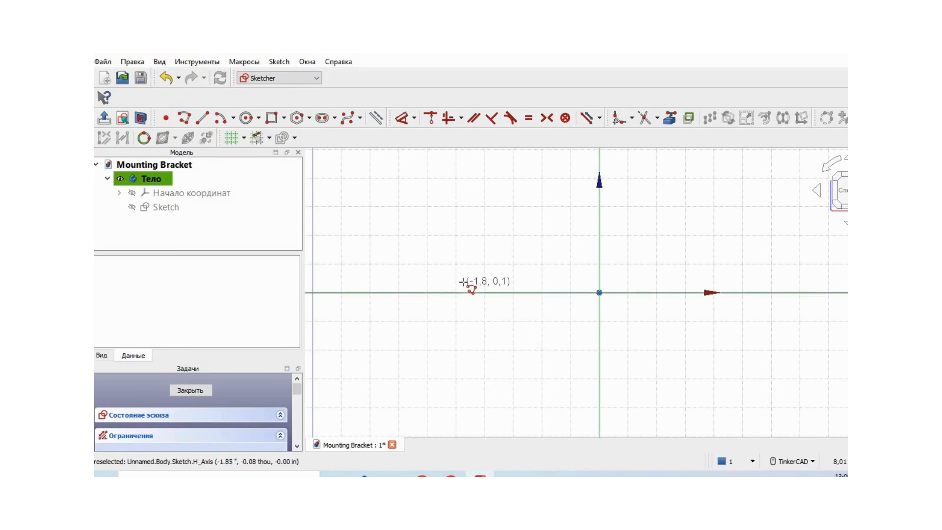
pyautogui.click(485, 264)
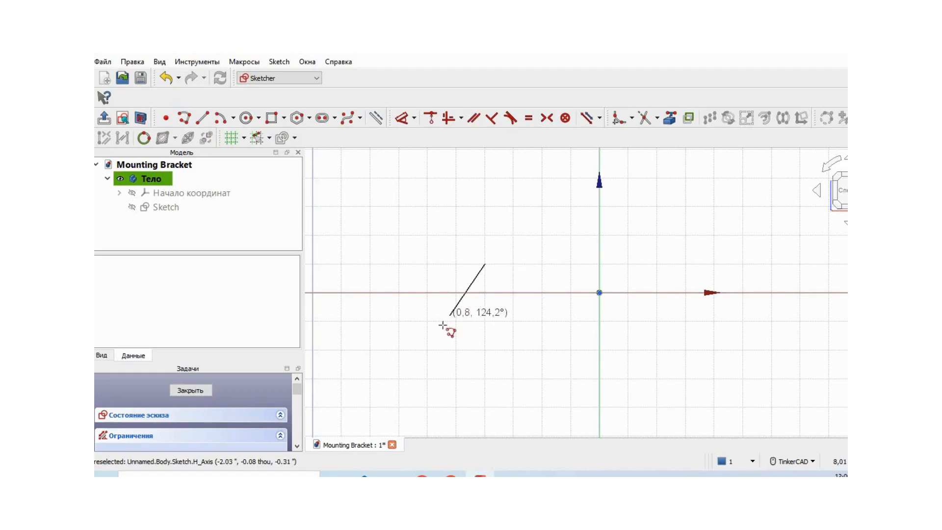
pyautogui.click(430, 349)
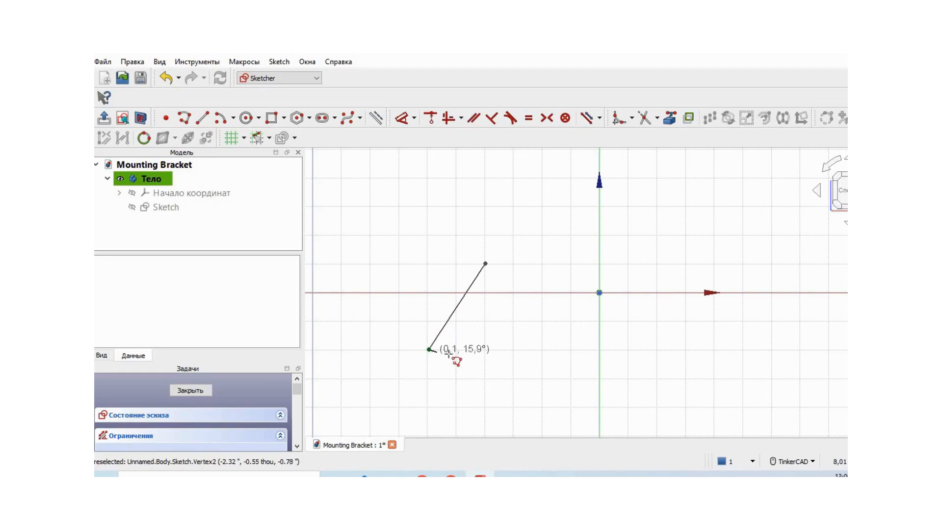
pyautogui.click(658, 349)
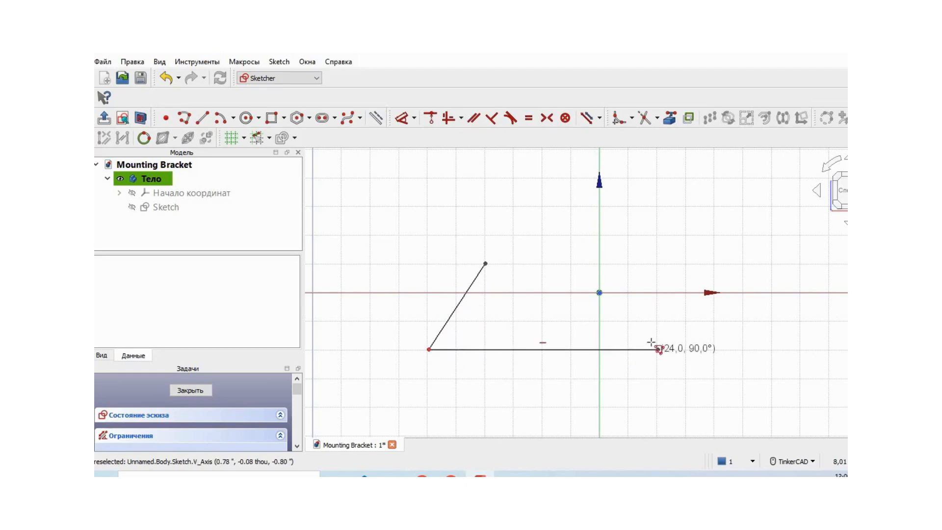
pyautogui.click(569, 204)
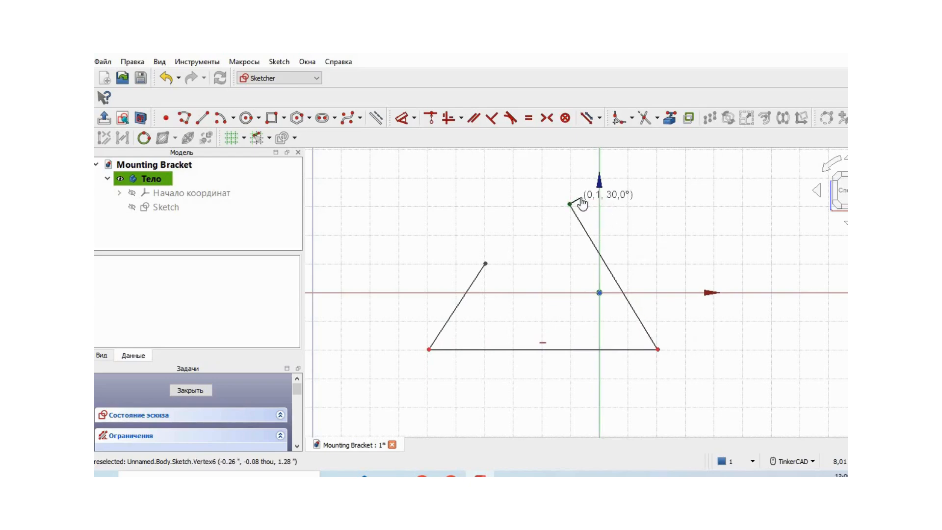
# Continue the polyline around the outside with short arm ends, close it at its start point, and move the outer base line slightly down.
pyautogui.click(580, 197)
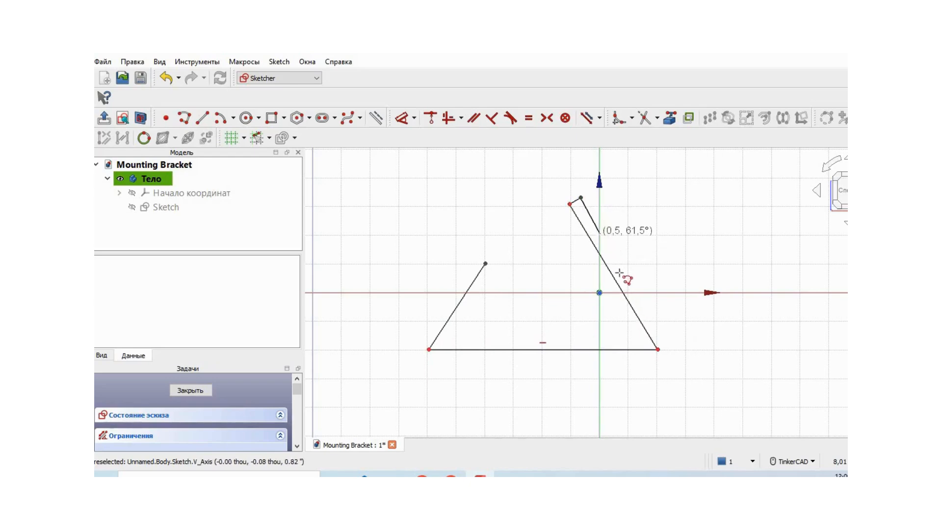
pyautogui.click(679, 356)
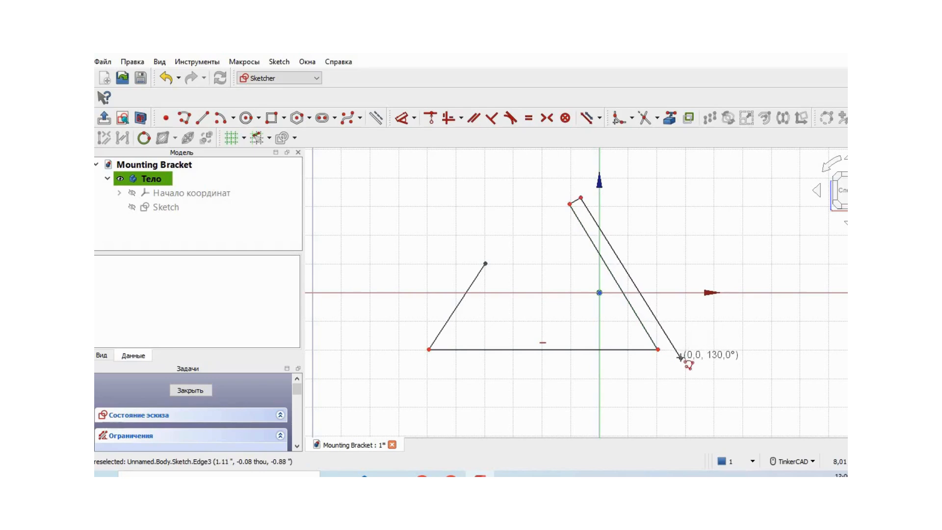
pyautogui.click(408, 357)
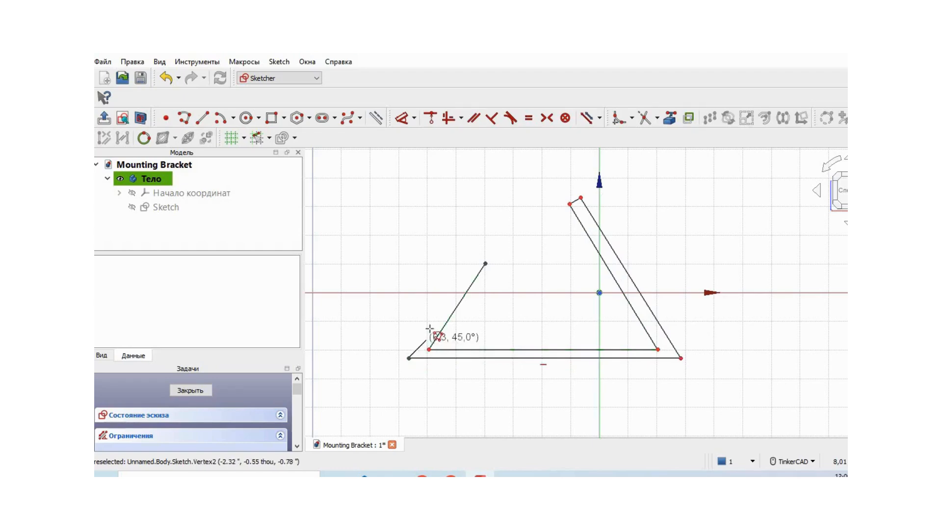
pyautogui.click(475, 256)
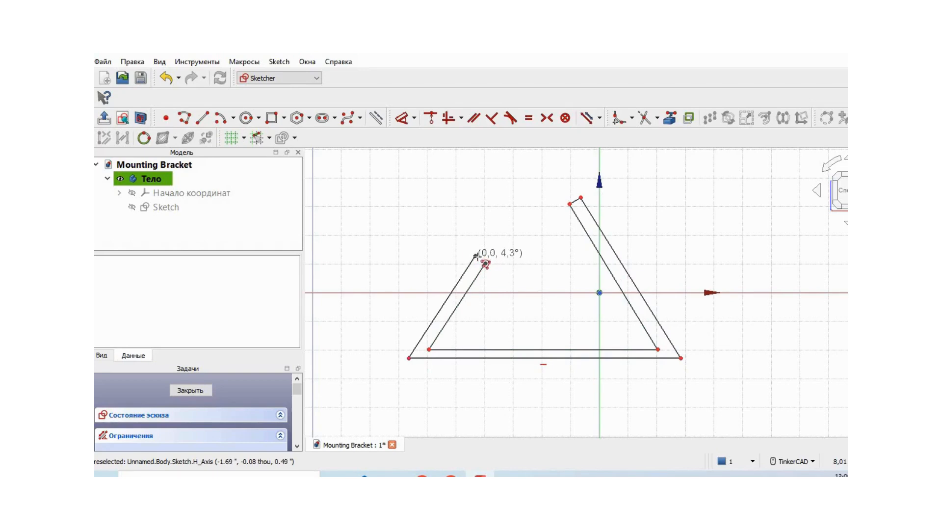
pyautogui.click(485, 263)
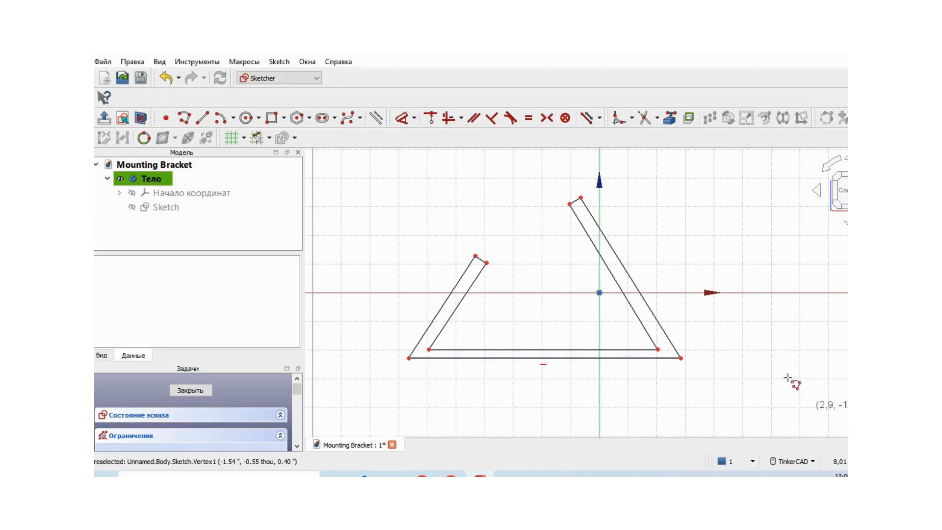
pyautogui.press('Escape')
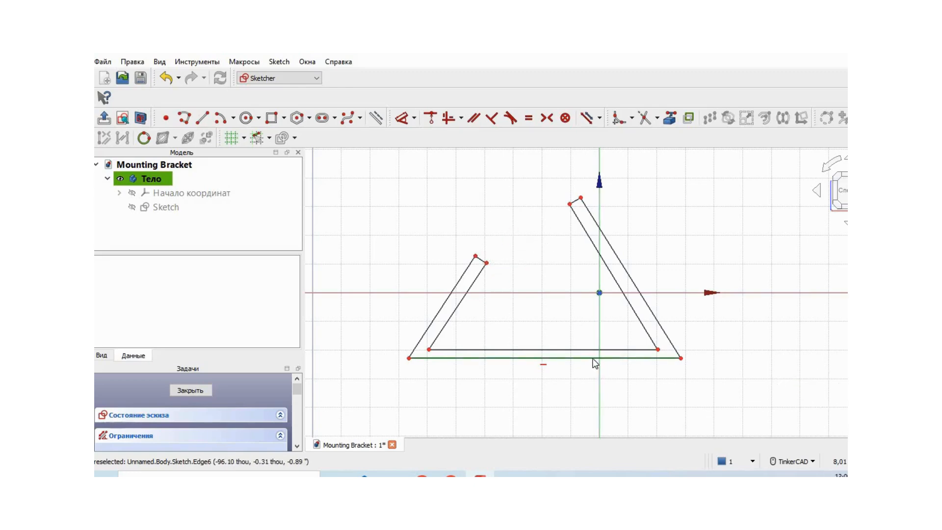
pyautogui.moveTo(593, 364); pyautogui.dragTo(595, 367)
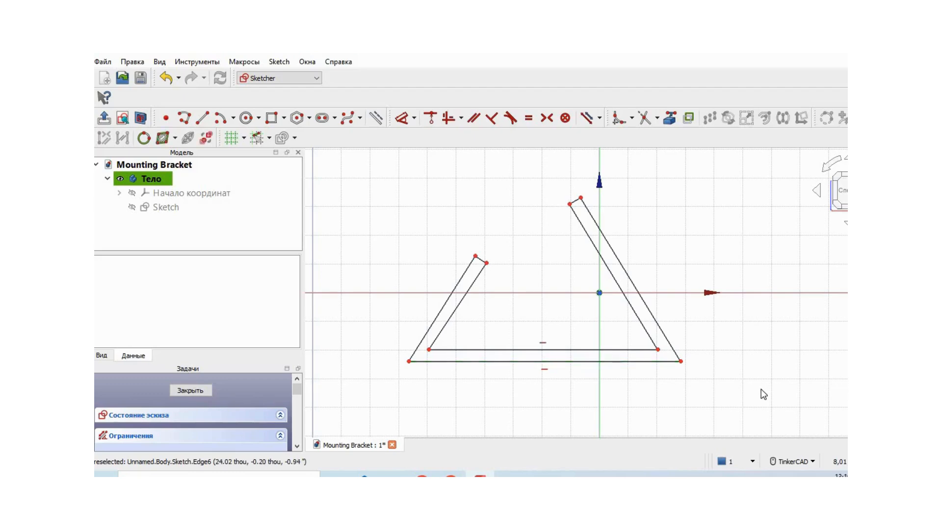
pyautogui.scroll(1, 739, 391)
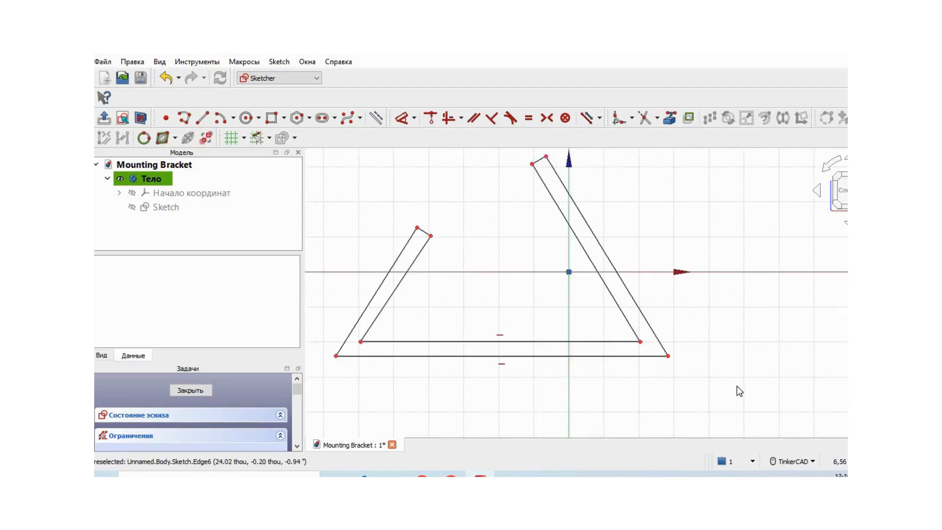
pyautogui.moveTo(667, 389)
pyautogui.mouseDown(button='middle')
pyautogui.moveTo(716, 365)
pyautogui.moveTo(736, 398)
pyautogui.mouseUp(button='middle')
pyautogui.scroll(1, 725, 389)
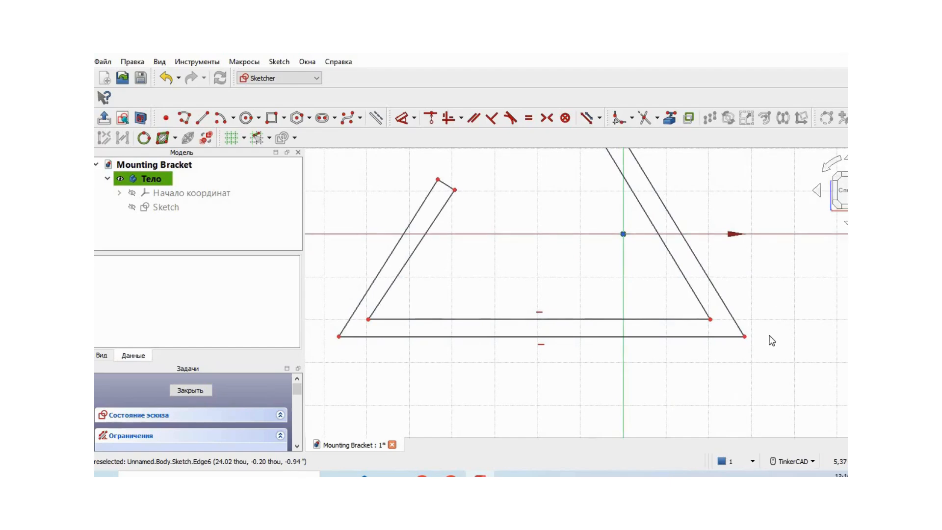
pyautogui.scroll(-1, 772, 340)
pyautogui.scroll(1, 771, 341)
pyautogui.scroll(-1, 771, 340)
pyautogui.scroll(2, 772, 340)
pyautogui.scroll(-2, 771, 341)
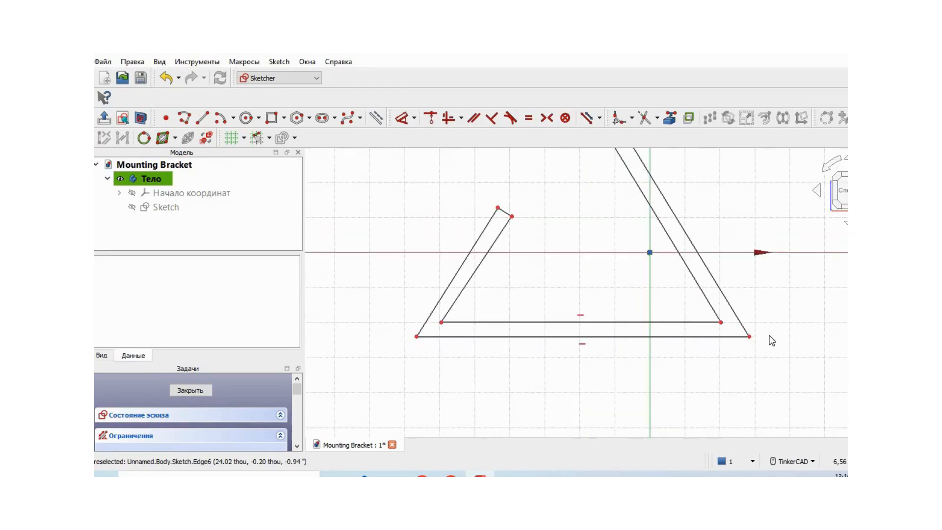
pyautogui.scroll(1, 762, 385)
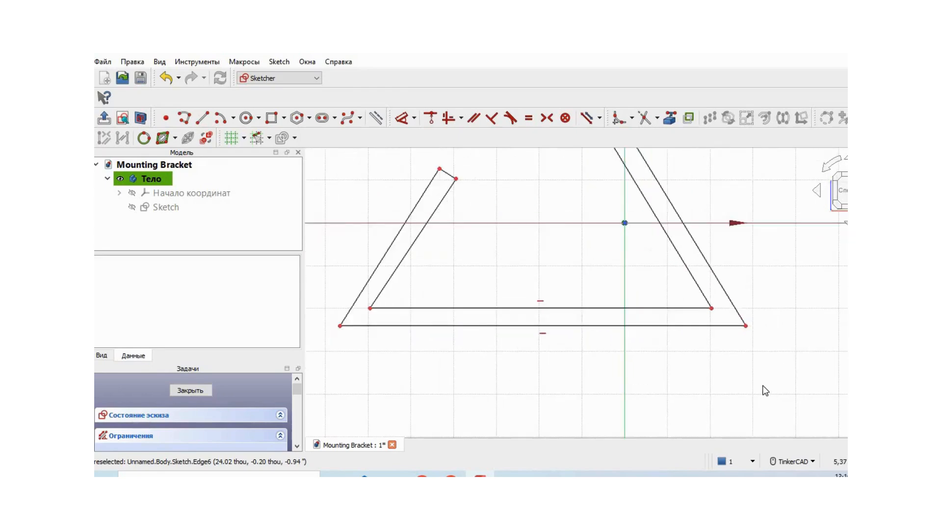
# Fillet the inner and outer corners where the long right arm meets the base.
pyautogui.moveTo(762, 386); pyautogui.dragTo(742, 390, button='middle')
pyautogui.scroll(1, 740, 391)
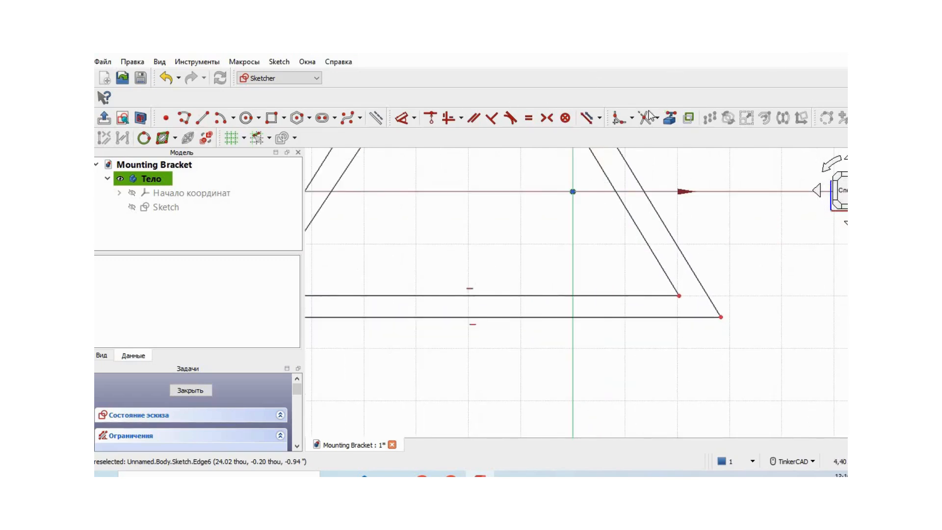
pyautogui.click(632, 119)
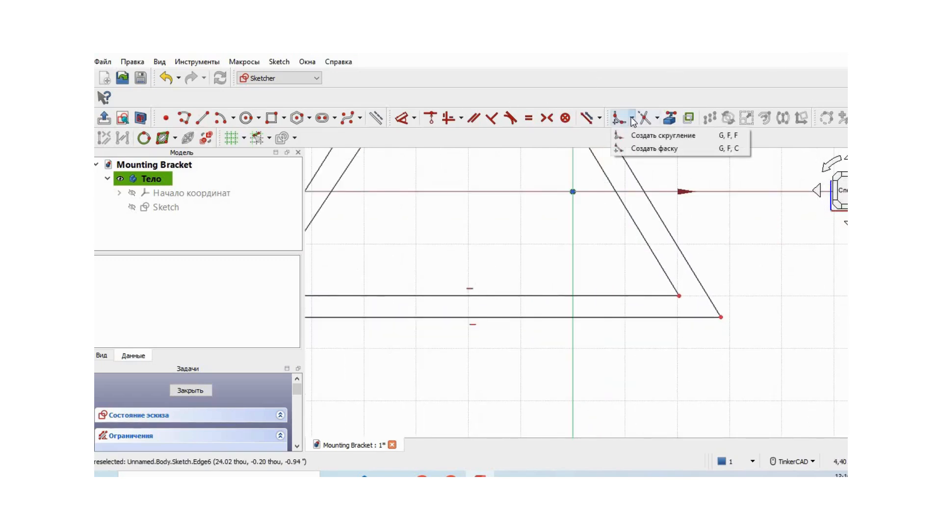
pyautogui.click(652, 135)
pyautogui.click(700, 284)
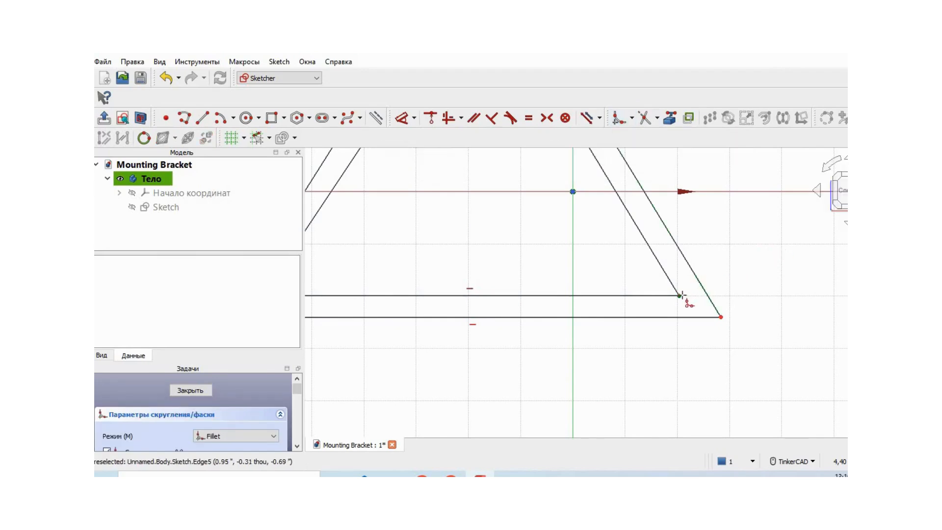
pyautogui.click(679, 296)
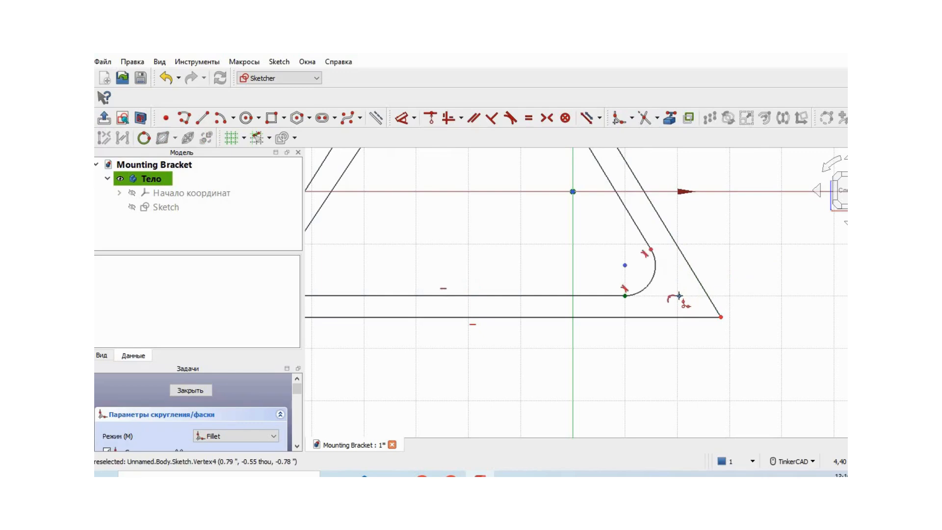
pyautogui.click(721, 318)
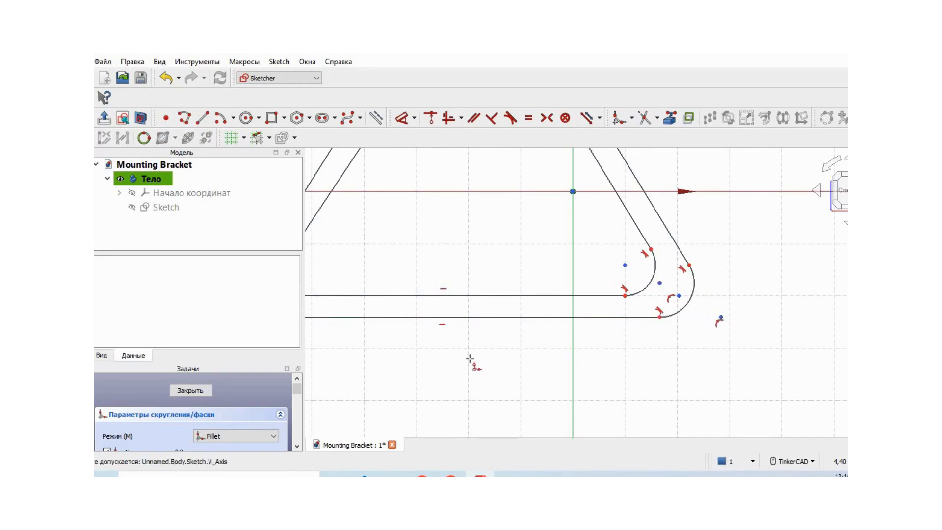
# Fillet the inner and outer corners where the short left arm meets the base, and end the Fillet command.
pyautogui.scroll(-1, 472, 360)
pyautogui.moveTo(439, 364); pyautogui.dragTo(572, 381, button='middle')
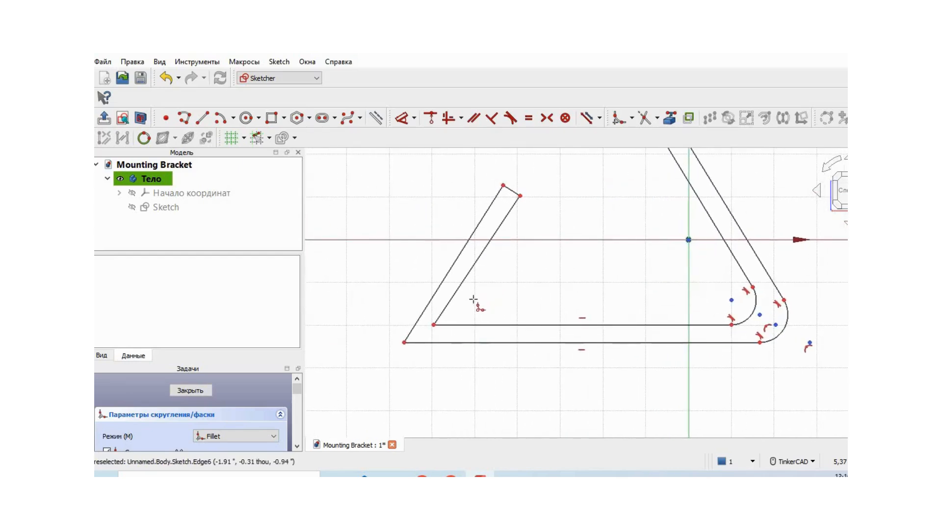
pyautogui.click(434, 324)
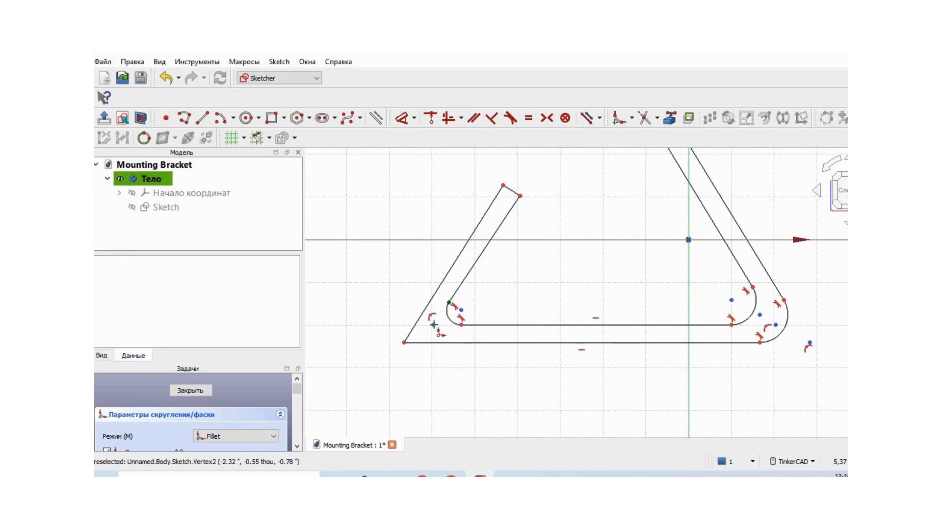
pyautogui.click(404, 342)
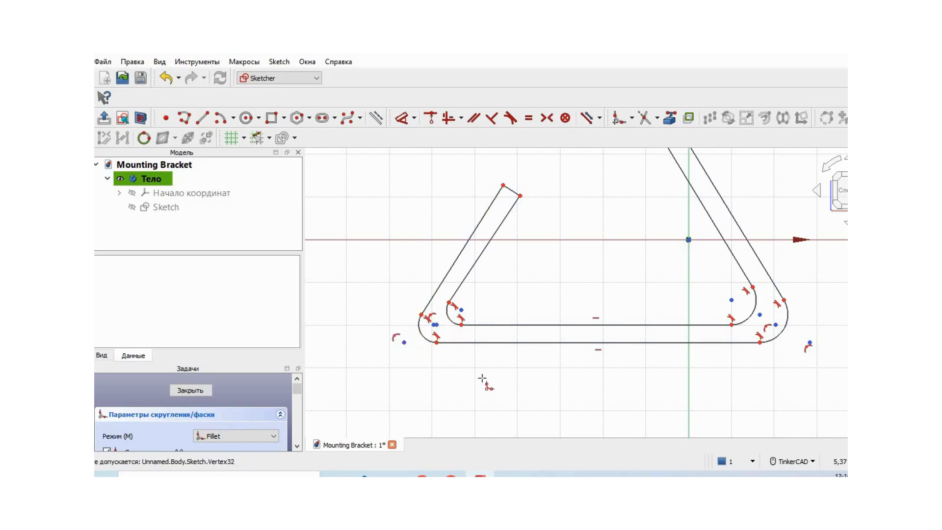
pyautogui.scroll(-3, 482, 377)
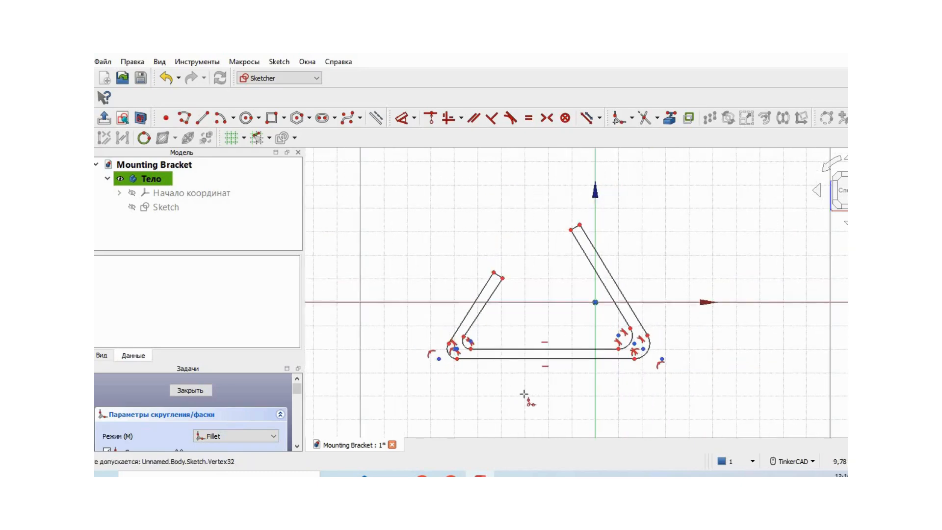
pyautogui.scroll(2, 524, 394)
pyautogui.moveTo(520, 394); pyautogui.dragTo(517, 372, button='middle')
pyautogui.rightClick(517, 374)
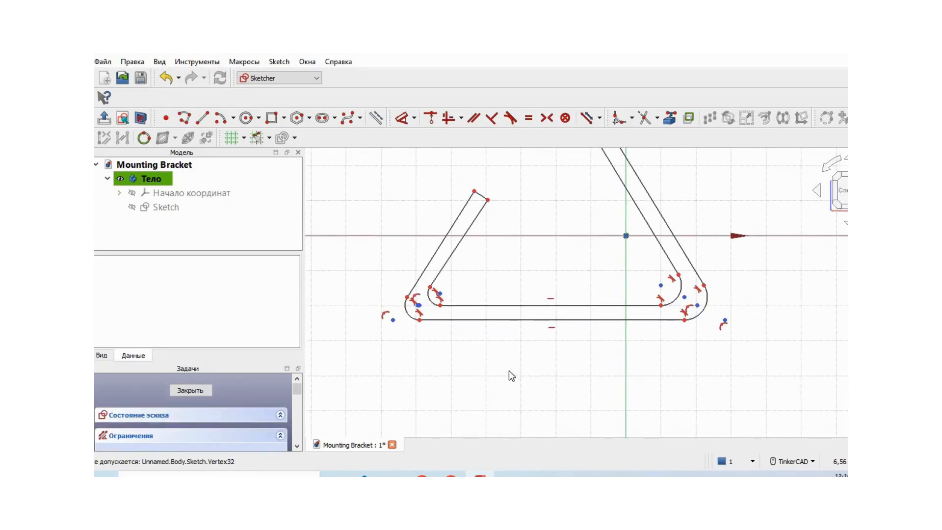
# Dimension the long right arm's outer line to a vertical distance of 1.84 in and the short left arm's outer line to 1.4 in along its length.
pyautogui.scroll(-1, 506, 369)
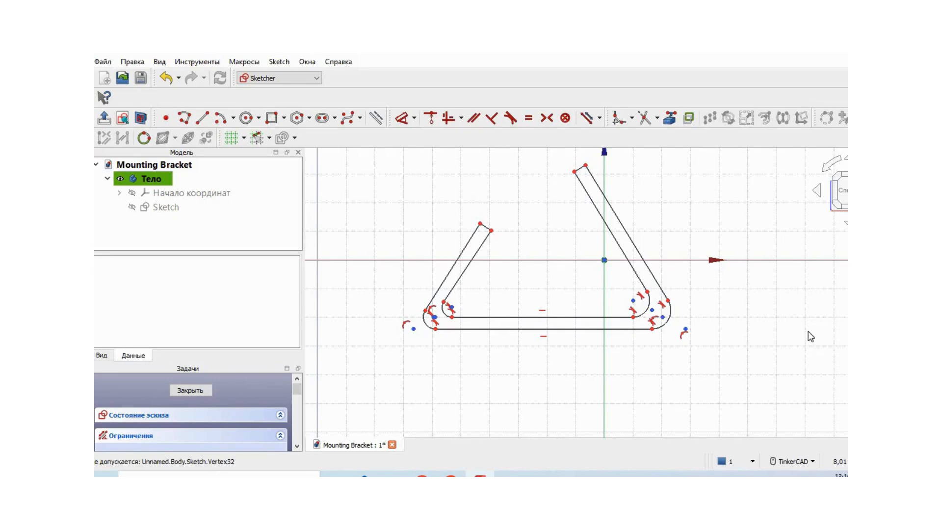
pyautogui.moveTo(776, 337); pyautogui.dragTo(764, 349, button='middle')
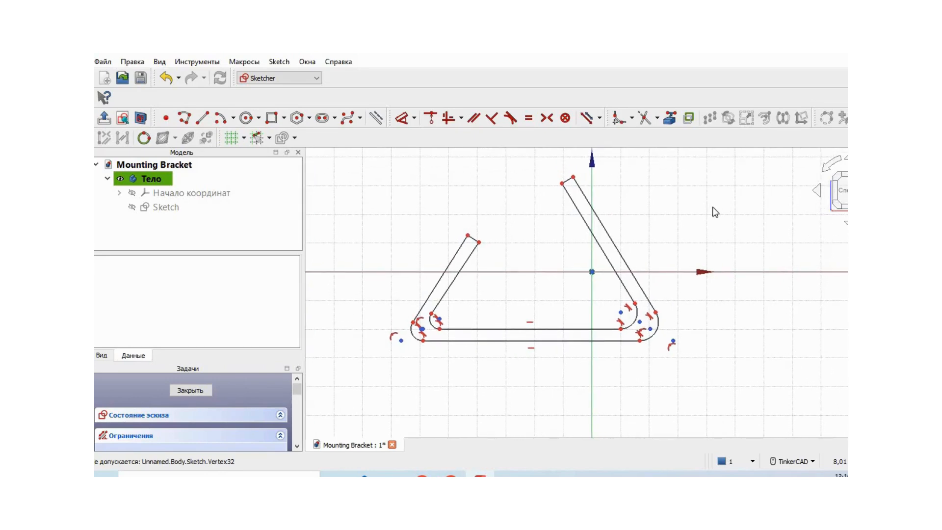
pyautogui.click(414, 118)
pyautogui.click(463, 137)
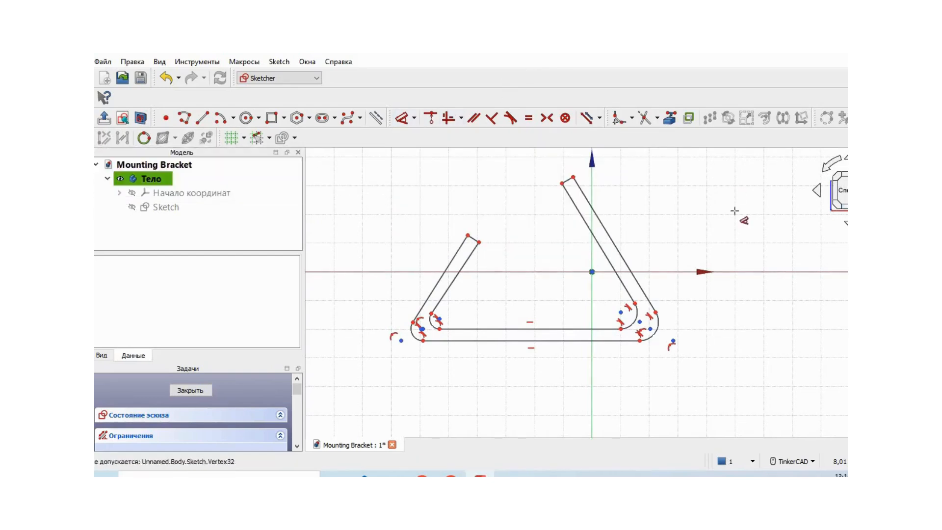
pyautogui.click(611, 239)
pyautogui.click(673, 217)
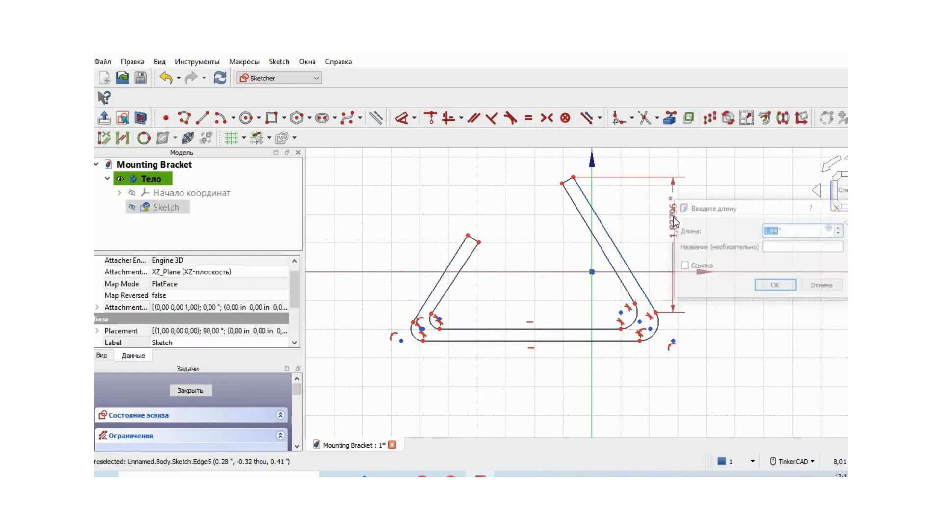
pyautogui.click(777, 285)
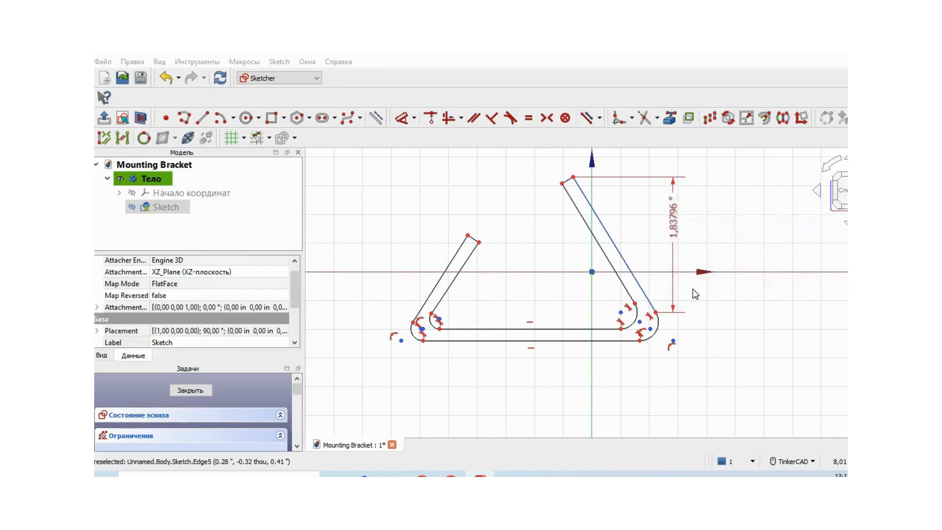
pyautogui.click(444, 264)
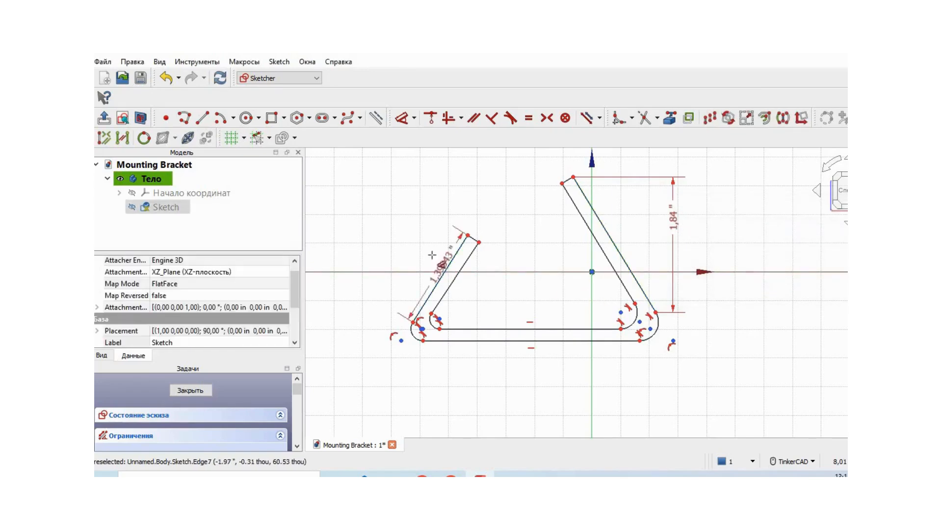
pyautogui.click(398, 230)
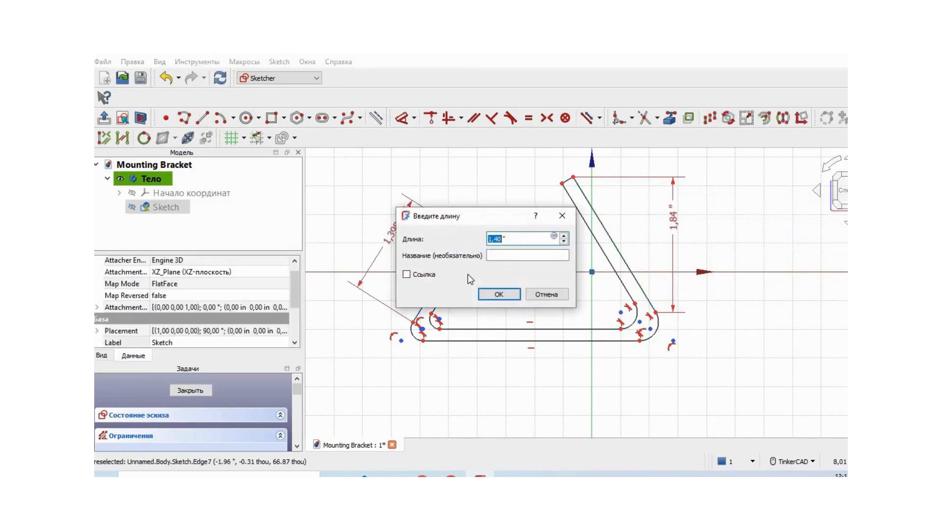
pyautogui.click(500, 291)
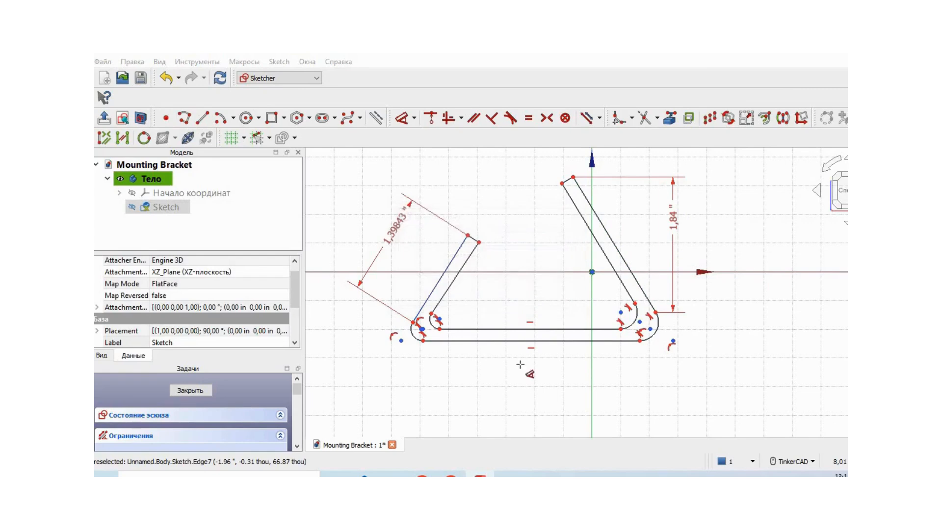
# Dimension the horizontal base lines, setting the inner one to 2.46 in and the outer one to 2.95 in.
pyautogui.click(570, 320)
pyautogui.click(574, 292)
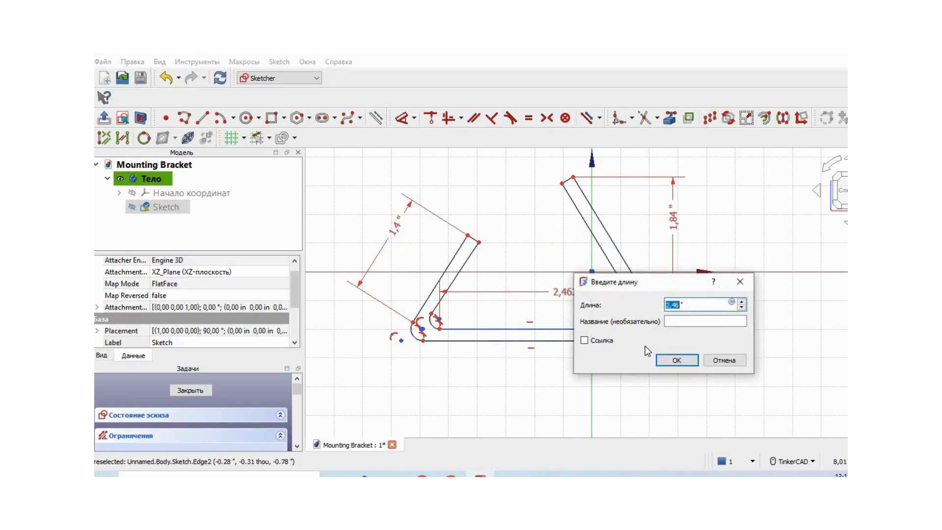
pyautogui.click(677, 360)
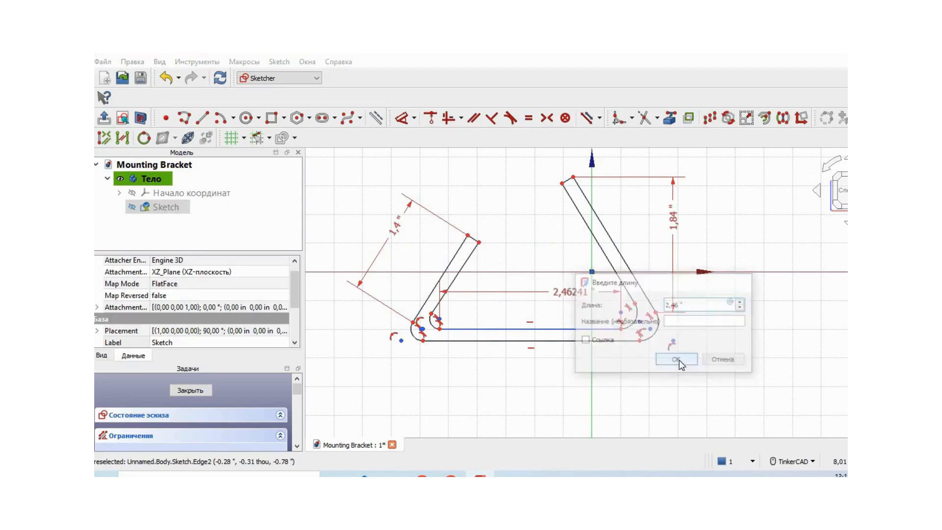
pyautogui.click(560, 347)
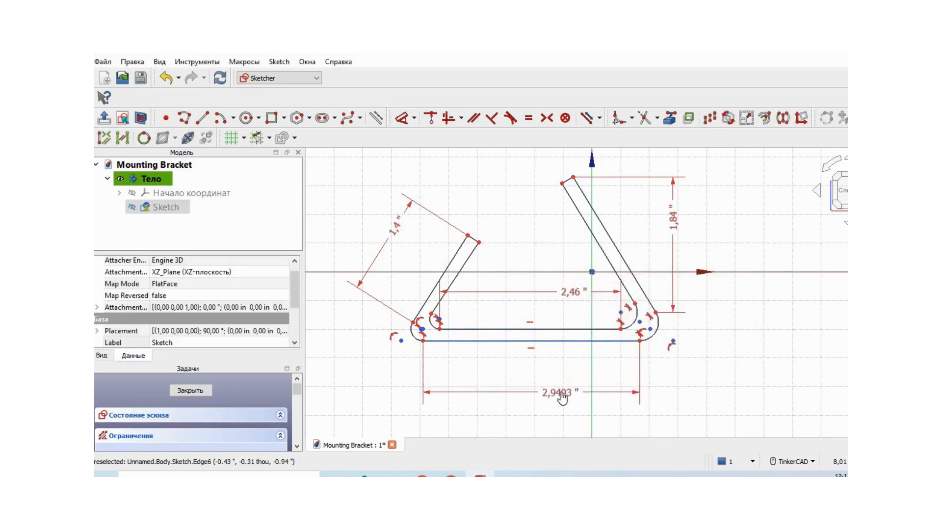
pyautogui.click(552, 392)
pyautogui.click(670, 447)
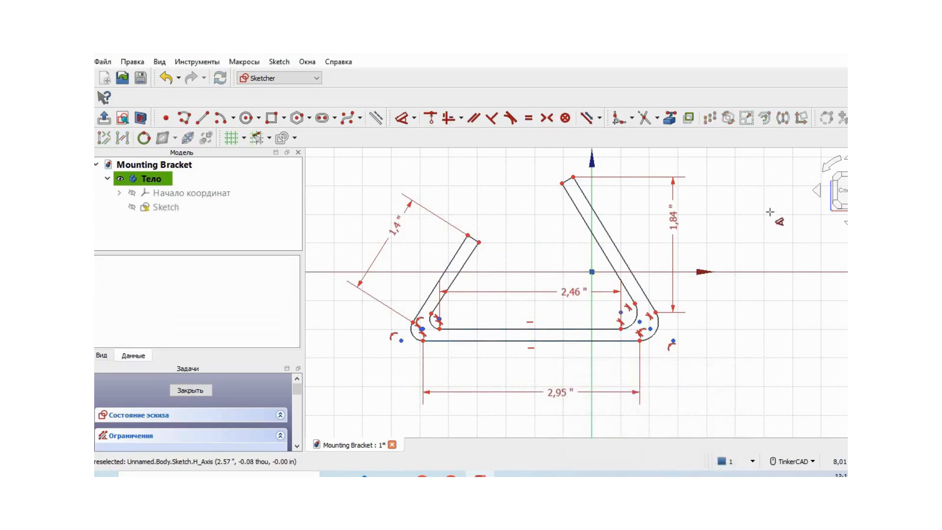
# Dimension the short end edge of the long right arm to 0.18 in.
pyautogui.scroll(1, 761, 223)
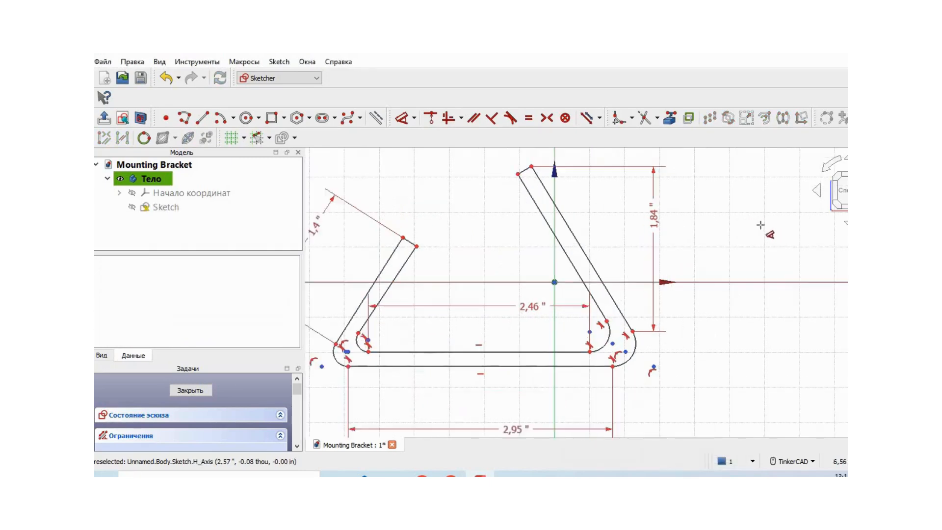
pyautogui.scroll(2, 758, 224)
pyautogui.moveTo(735, 231); pyautogui.dragTo(834, 340, button='middle')
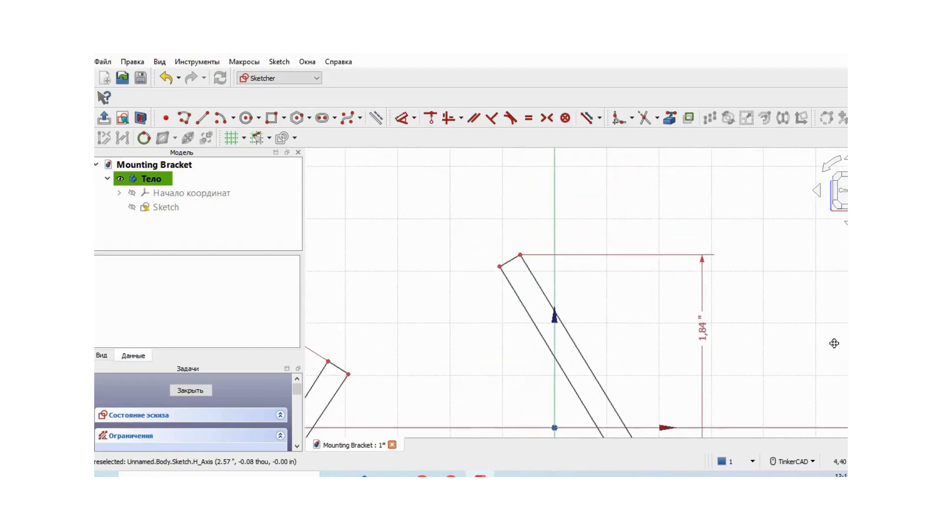
pyautogui.click(508, 252)
pyautogui.click(490, 226)
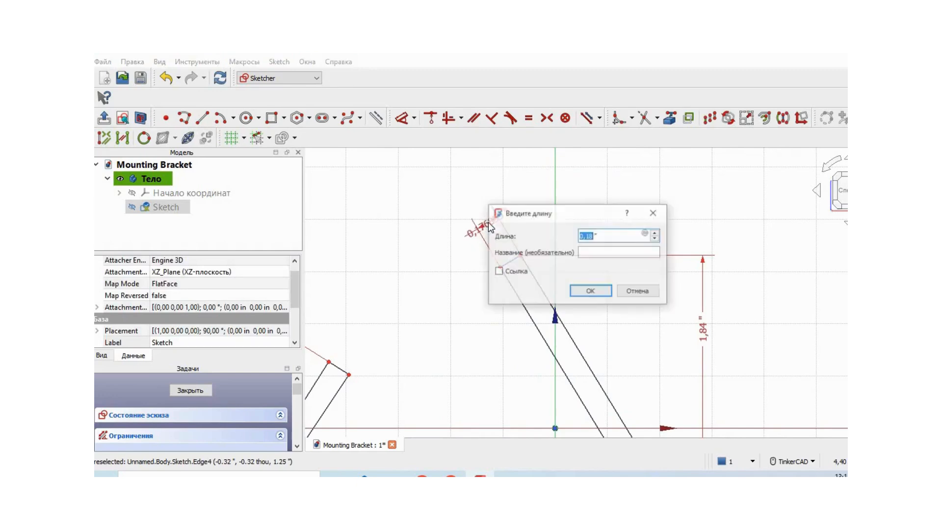
pyautogui.click(591, 291)
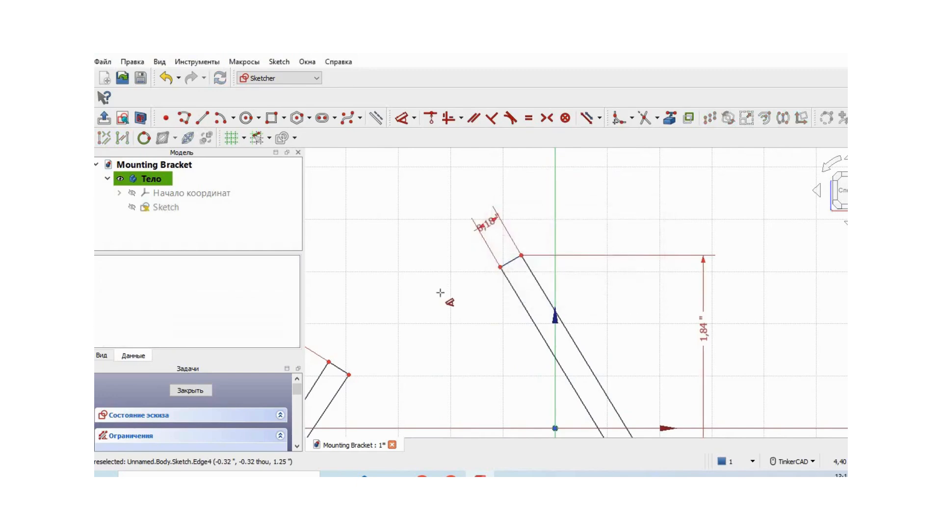
# Dimension the short end edge of the left arm to 0.18 in.
pyautogui.scroll(-1, 440, 292)
pyautogui.moveTo(417, 307)
pyautogui.mouseDown(button='middle')
pyautogui.moveTo(522, 271)
pyautogui.moveTo(532, 250)
pyautogui.mouseUp(button='middle')
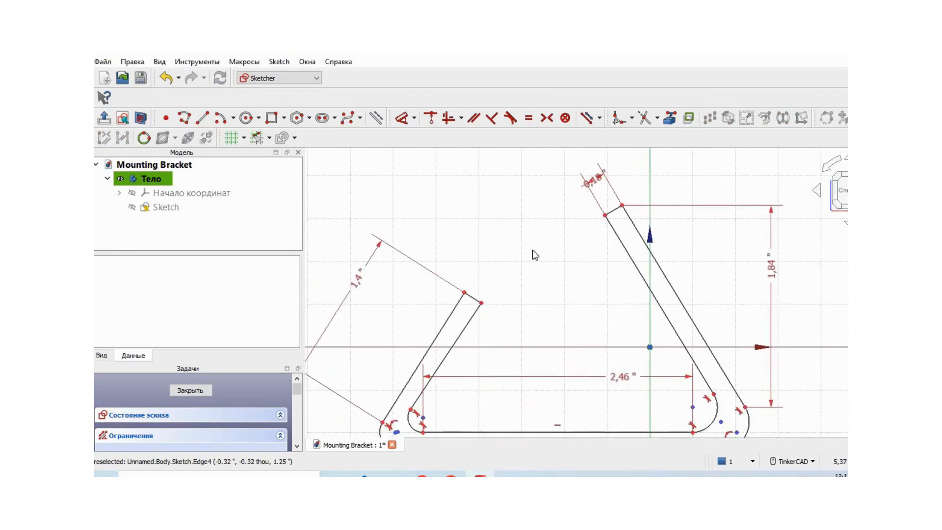
pyautogui.press('d')
pyautogui.click(477, 292)
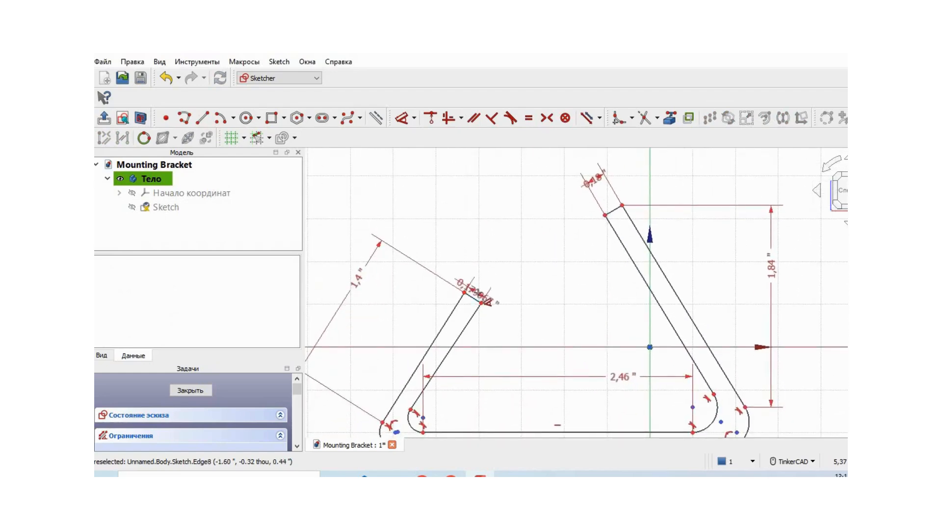
pyautogui.click(512, 256)
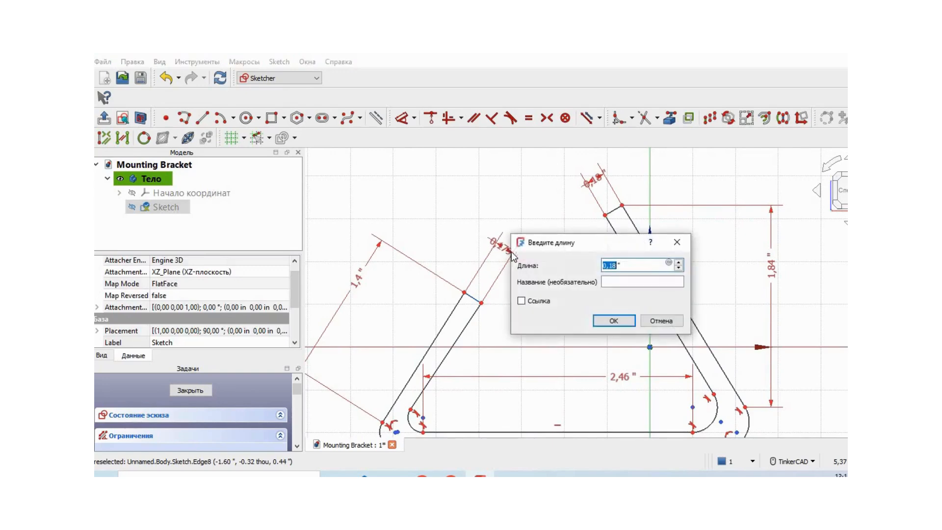
pyautogui.click(613, 320)
# Add a radius constraint of 0.23 in to the inner fillet between the base and the long right arm.
pyautogui.scroll(-2, 785, 294)
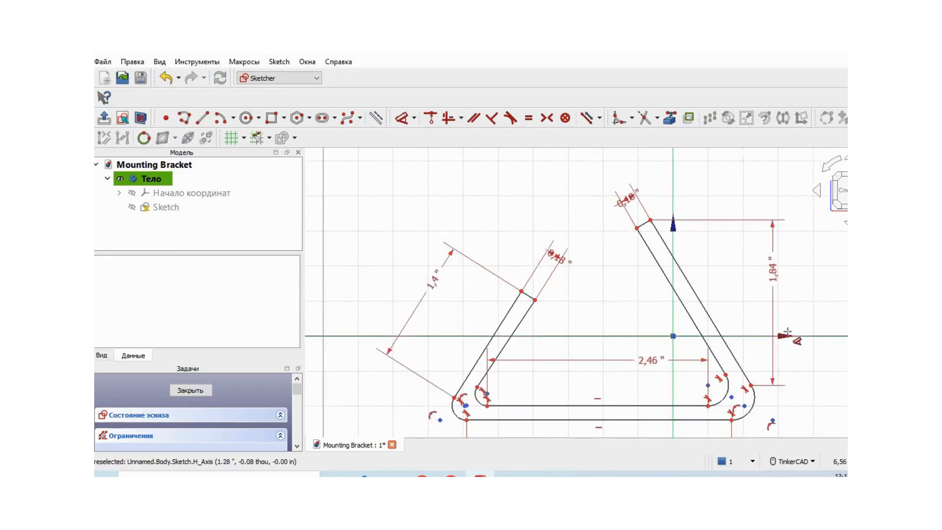
pyautogui.scroll(-1, 787, 332)
pyautogui.moveTo(791, 344); pyautogui.dragTo(711, 286, button='middle')
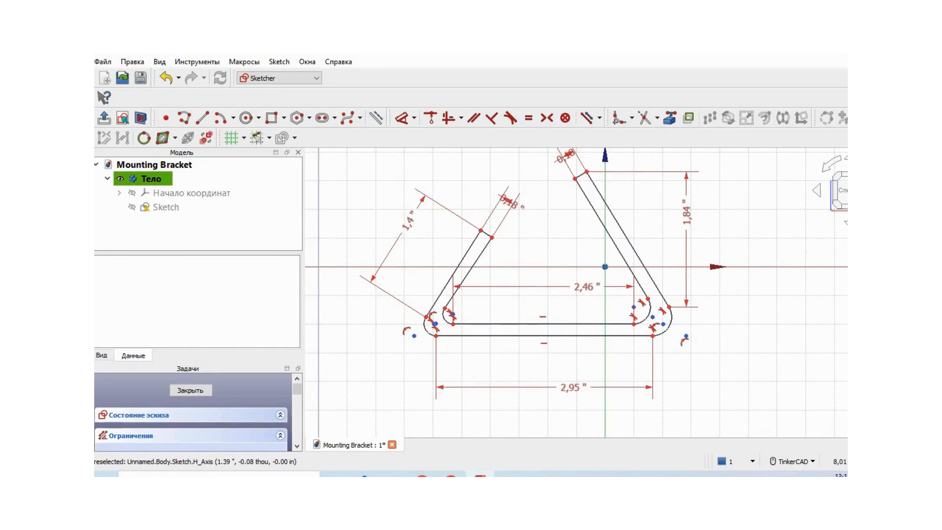
pyautogui.click(414, 117)
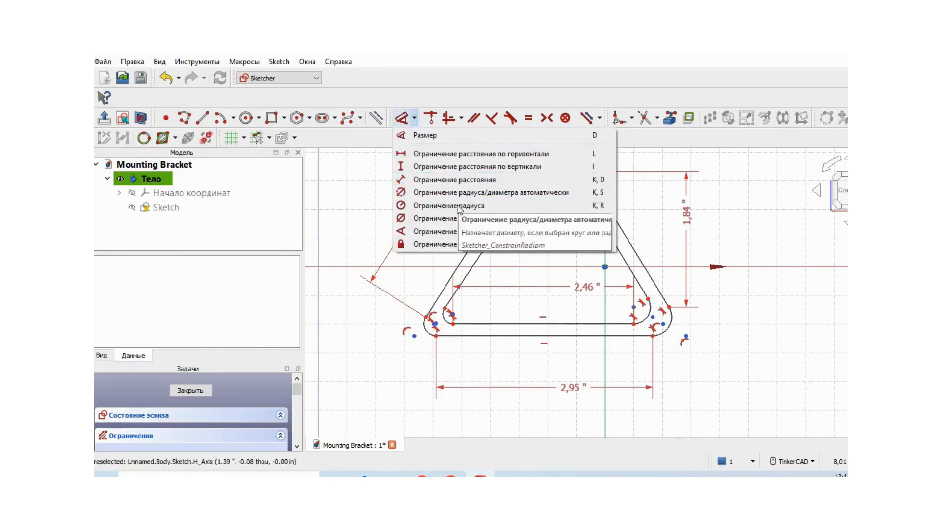
pyautogui.click(467, 210)
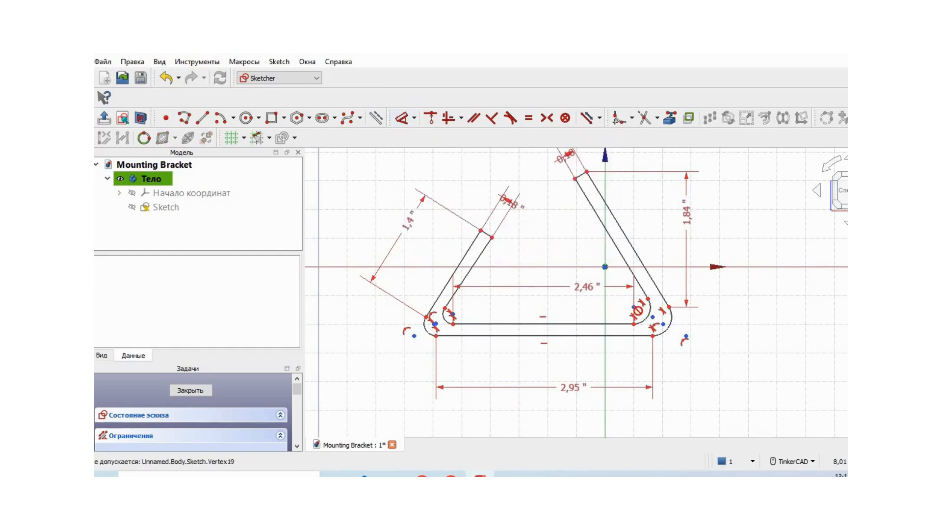
pyautogui.click(644, 320)
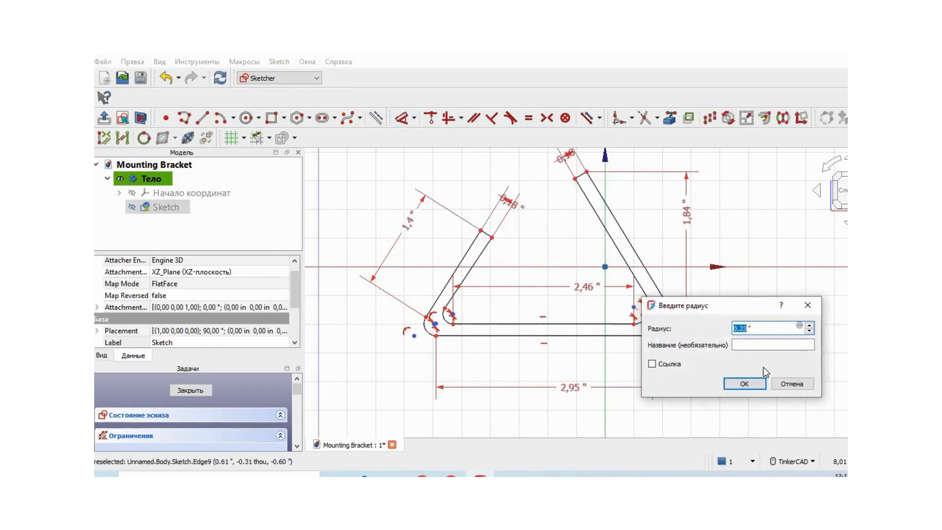
pyautogui.click(760, 387)
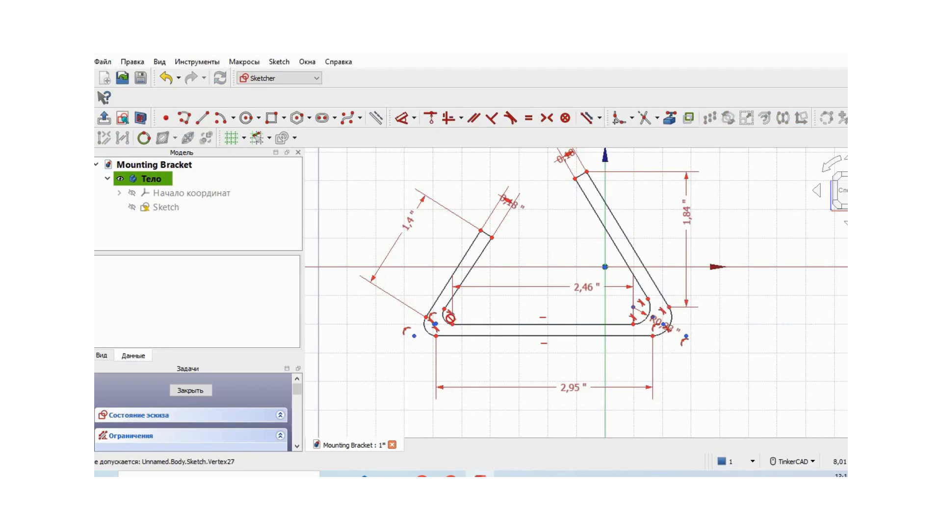
# Constrain the radius of the left arm's inner fillet to 0.13 in and the right arm's outer fillet to 0.26 in.
pyautogui.scroll(2, 498, 359)
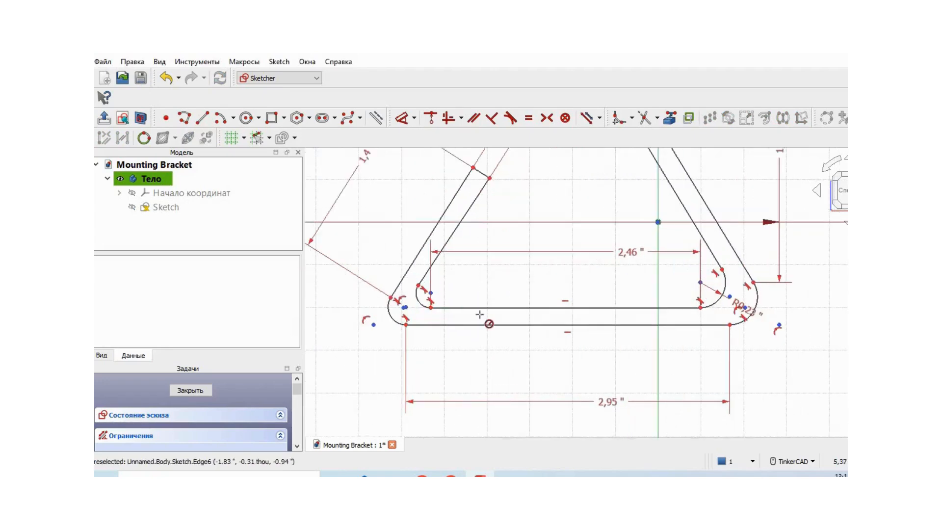
pyautogui.click(423, 303)
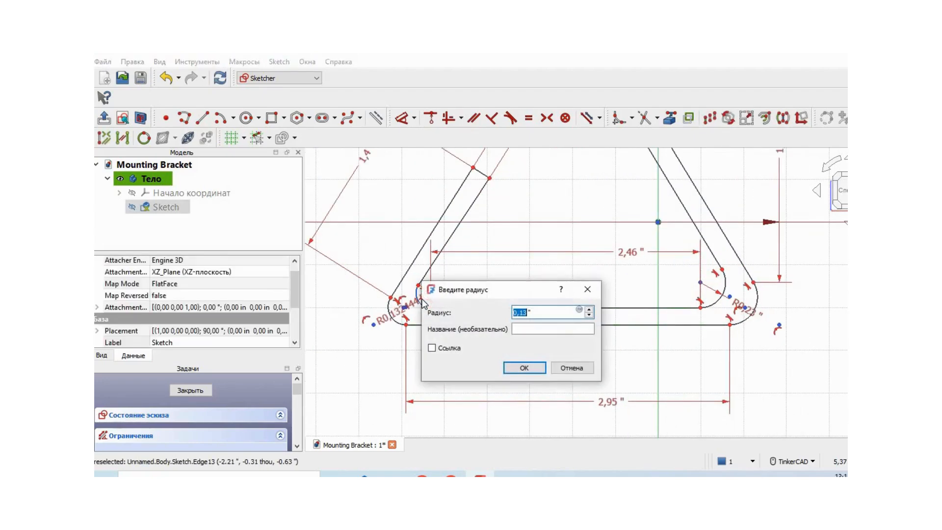
pyautogui.write('0,23')
pyautogui.click(524, 368)
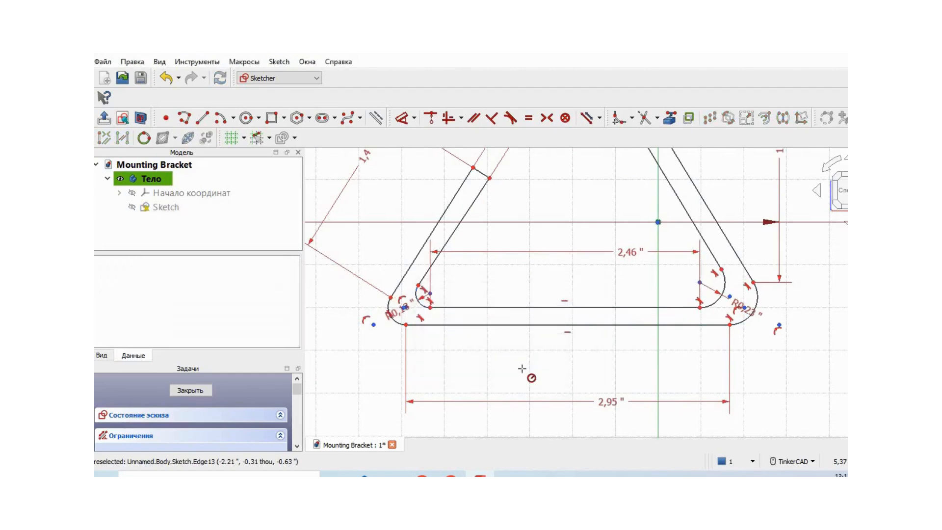
pyautogui.click(755, 303)
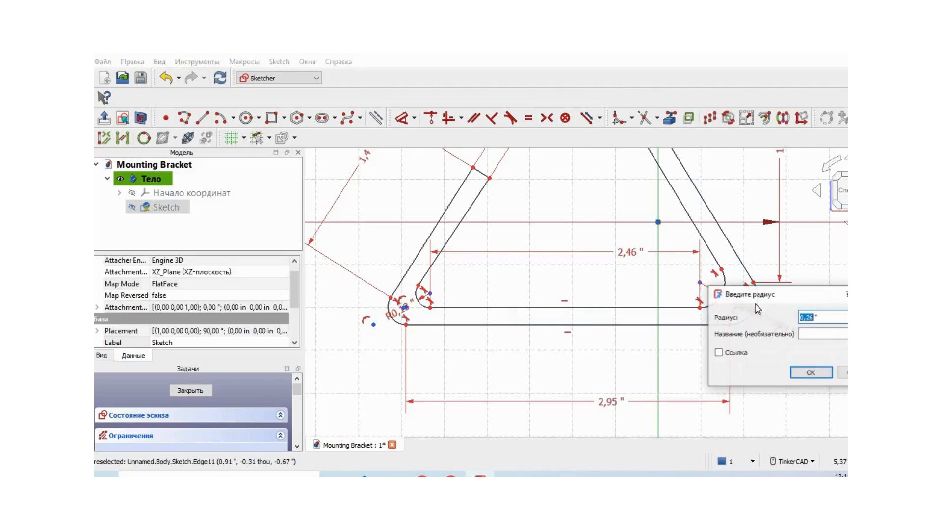
pyautogui.click(809, 372)
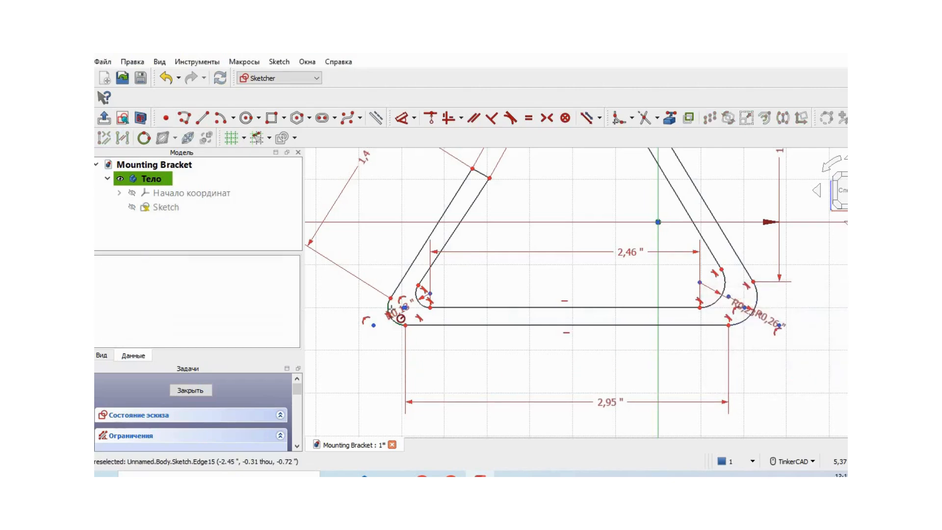
# Constrain the radius of the left arm's outer fillet to 0.16 in.
pyautogui.click(393, 315)
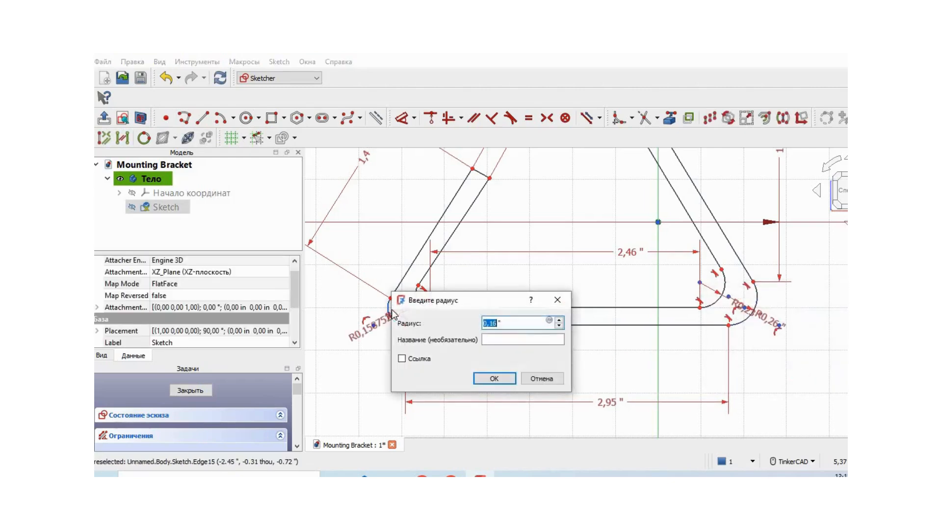
pyautogui.click(493, 379)
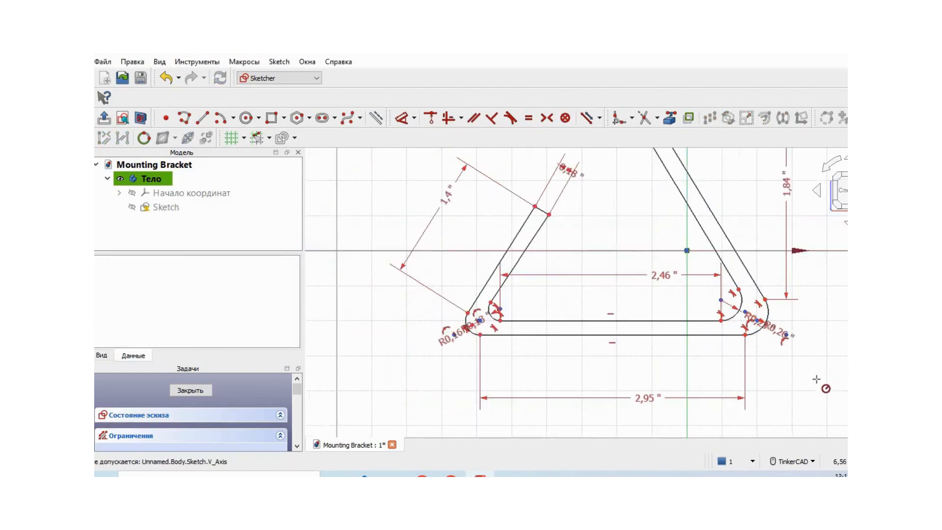
# Dimension the vertical distance from the origin to the upper outer corner of the long right arm as 1.3 in.
pyautogui.scroll(-1, 815, 378)
pyautogui.moveTo(797, 387); pyautogui.dragTo(702, 379, button='middle')
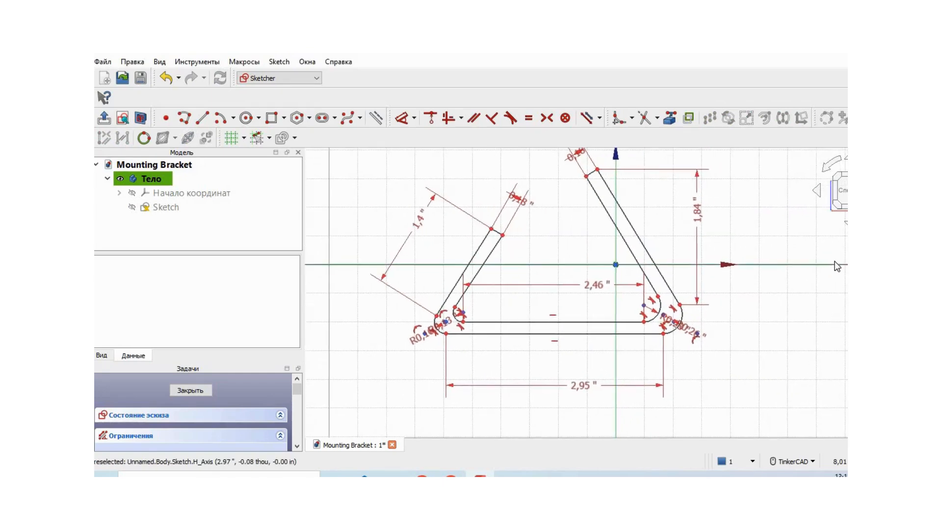
pyautogui.click(415, 118)
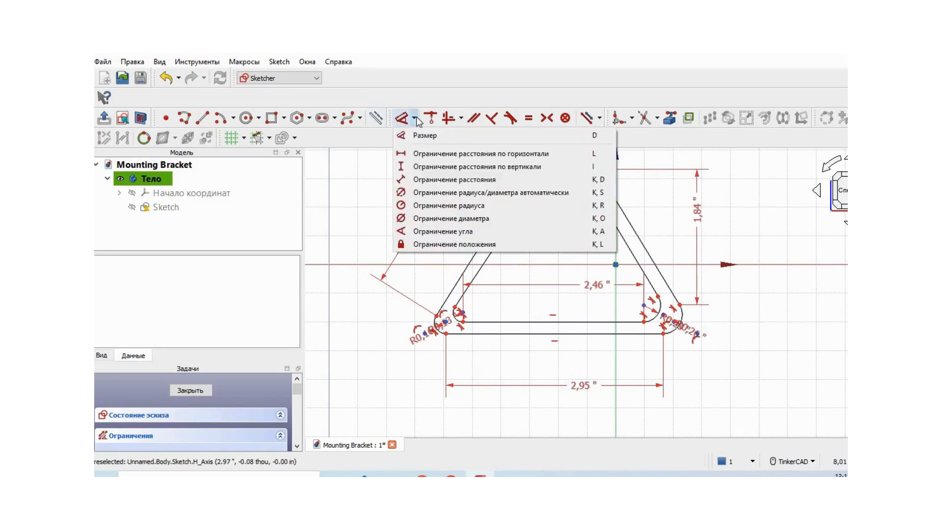
pyautogui.click(429, 135)
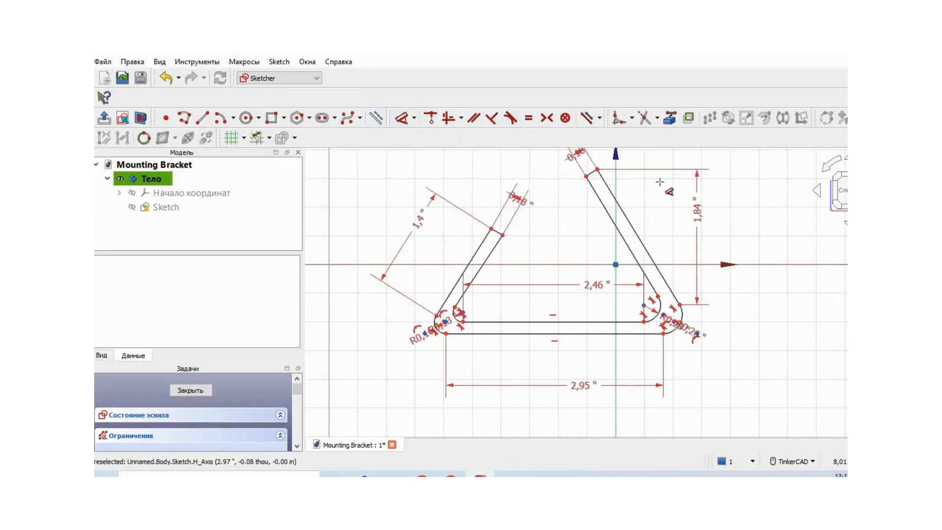
pyautogui.click(597, 169)
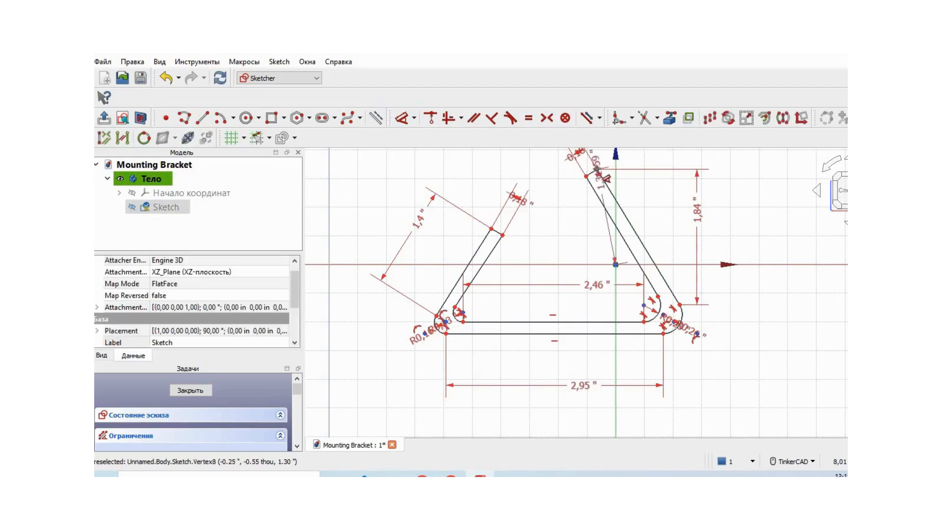
pyautogui.click(787, 188)
pyautogui.click(810, 254)
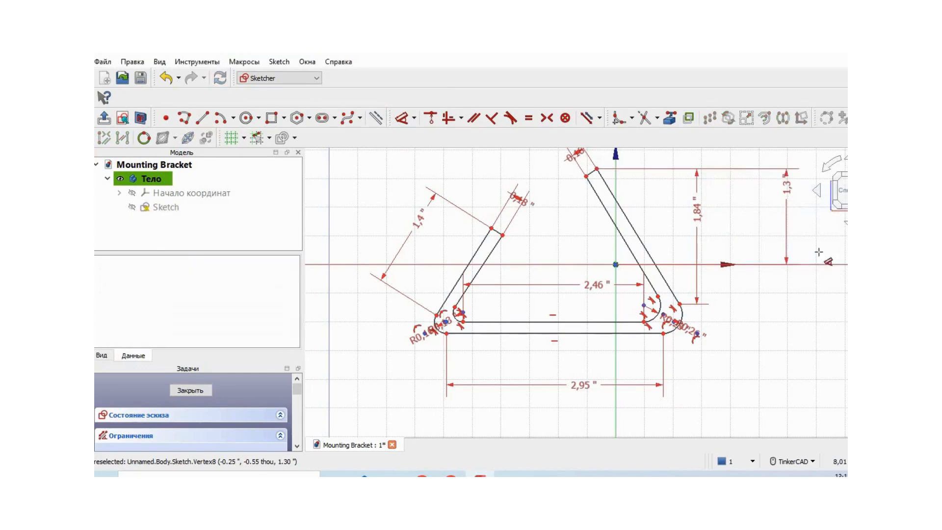
# Dimension the horizontal distance from the left arm's inner end corner to the origin as 1.54 in.
pyautogui.click(502, 235)
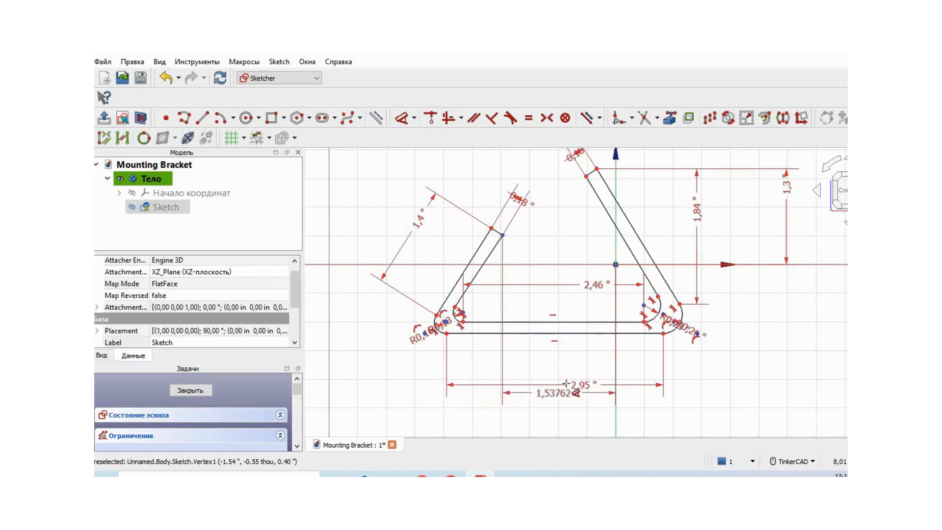
pyautogui.click(559, 360)
pyautogui.write('1,54')
pyautogui.click(667, 428)
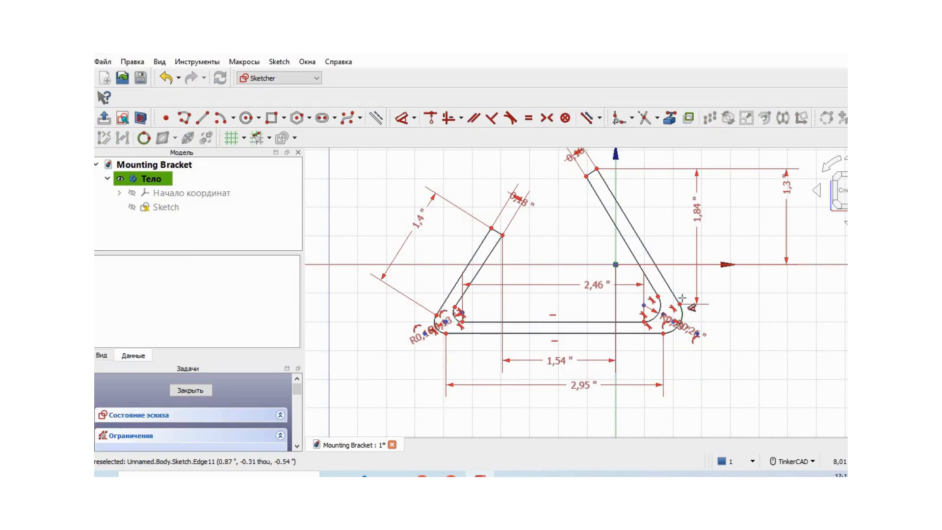
# Dimension the vertical distances from the origin to the right arm's inner end corner as 1.2 in and the left arm's outer end corner as 0.49 in.
pyautogui.click(586, 175)
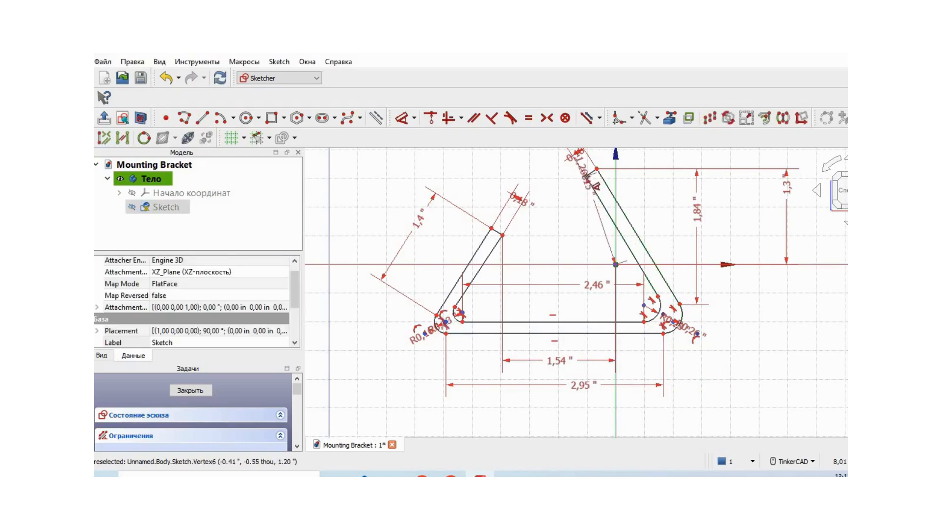
pyautogui.click(754, 197)
pyautogui.click(811, 265)
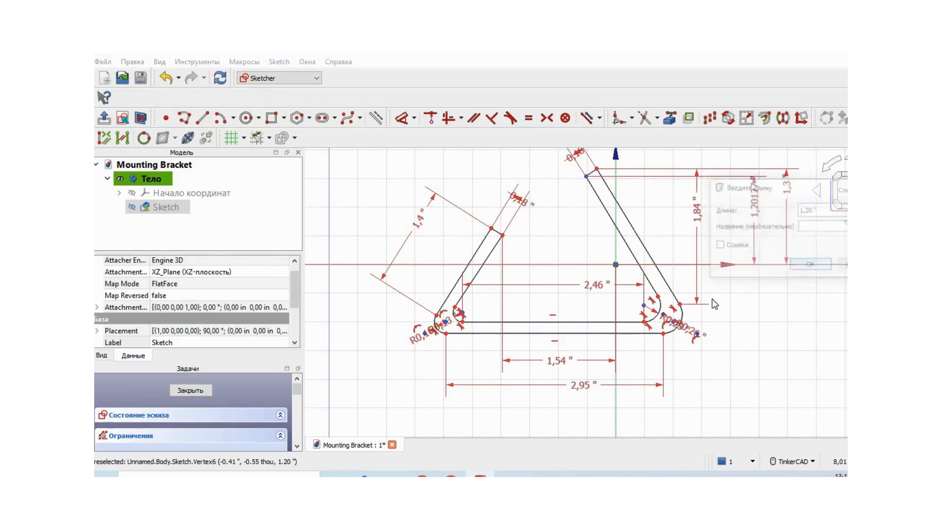
pyautogui.click(491, 227)
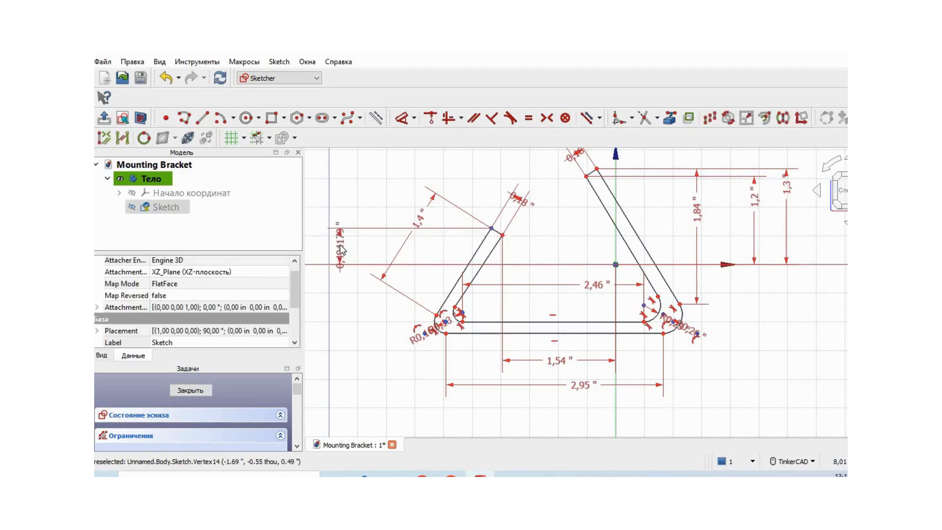
pyautogui.click(341, 248)
pyautogui.click(440, 314)
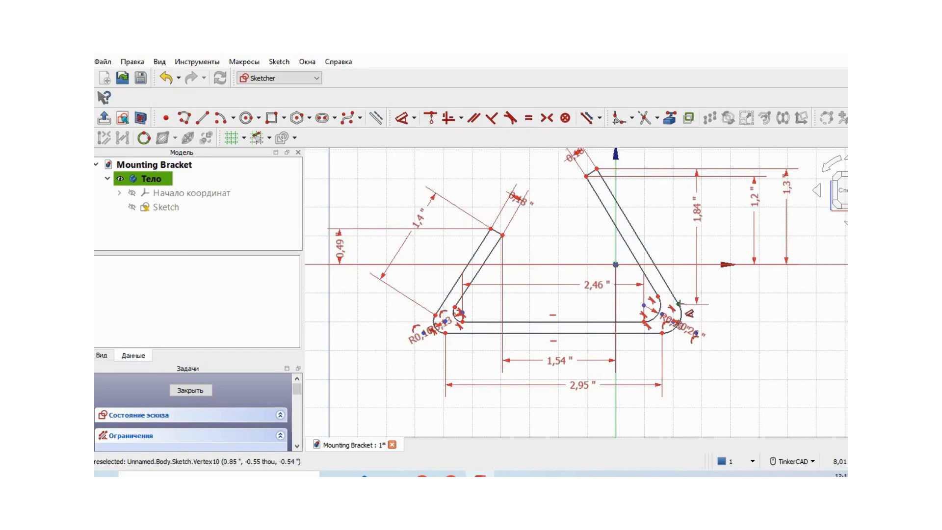
# Dimension from the origin 0.85 in horizontally to the right outer fillet's upper endpoint and 0.78 in vertically to the inner base edge's left endpoint.
pyautogui.click(678, 305)
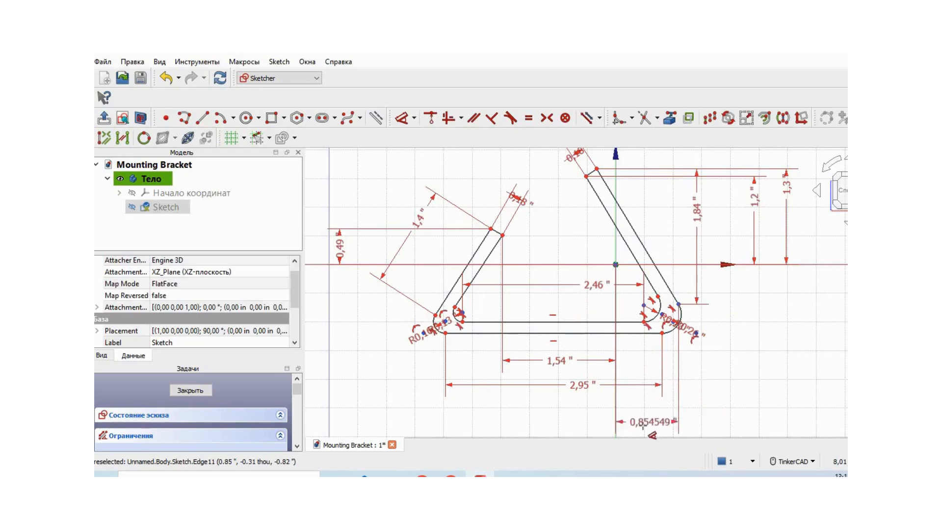
pyautogui.click(643, 426)
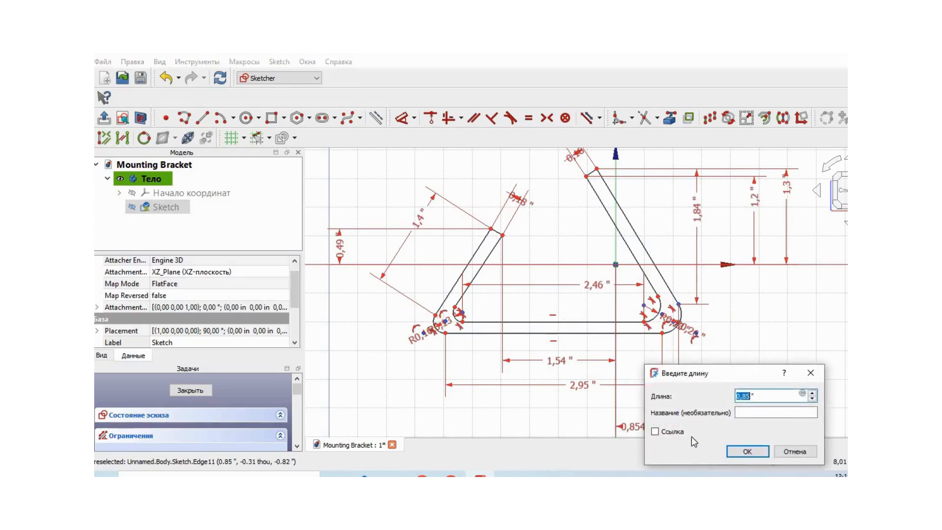
pyautogui.click(745, 454)
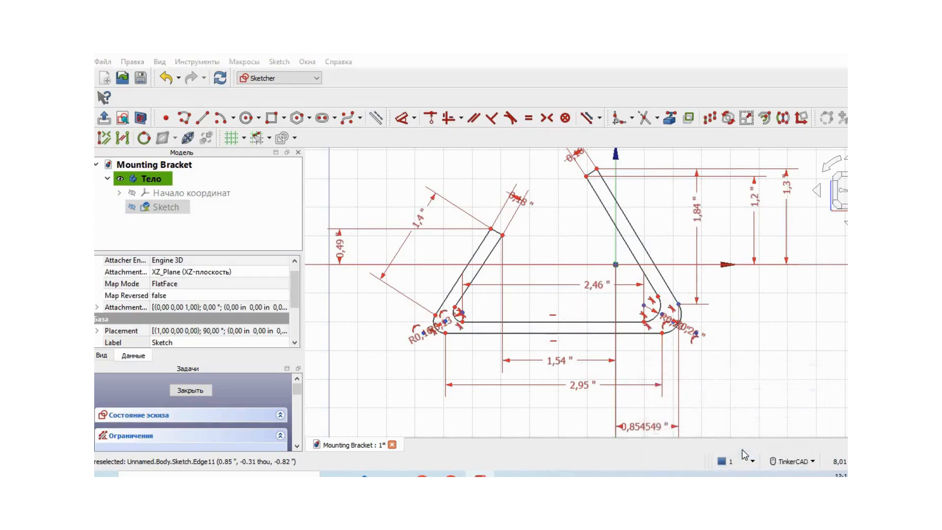
pyautogui.click(463, 327)
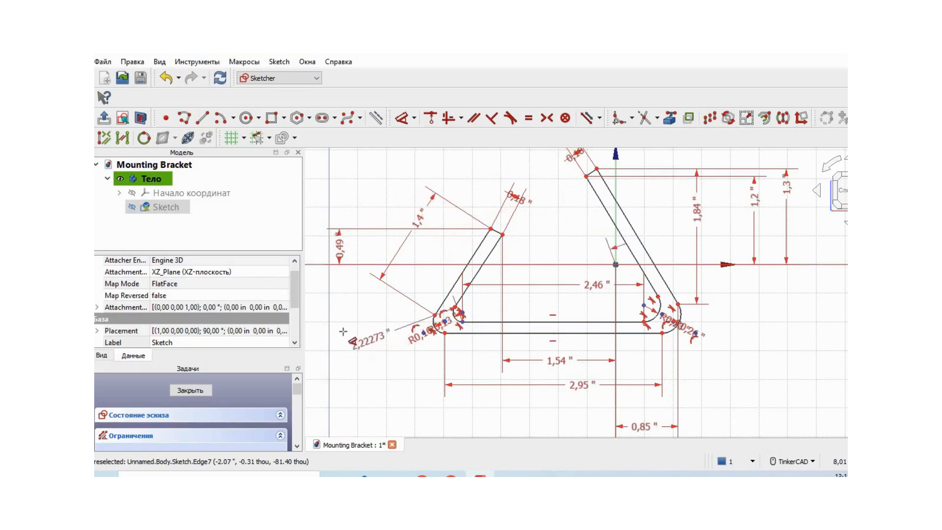
pyautogui.click(341, 296)
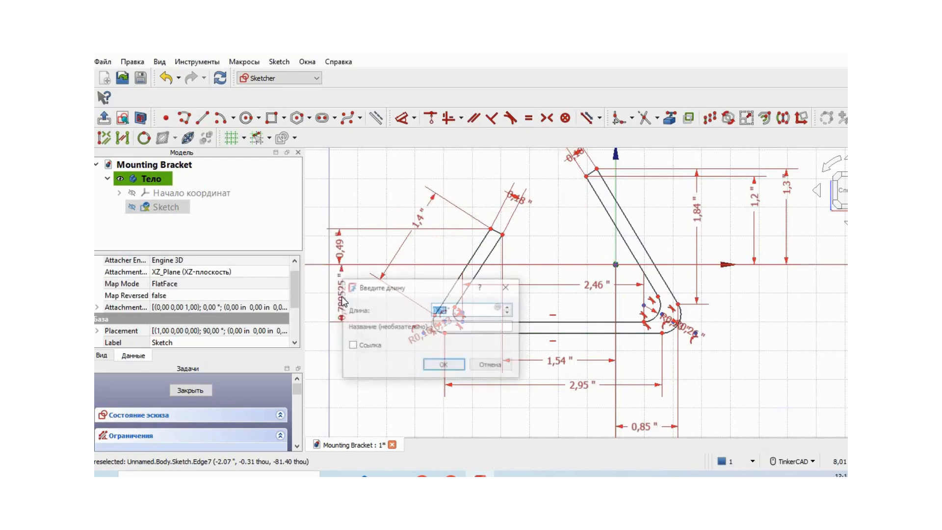
pyautogui.click(441, 367)
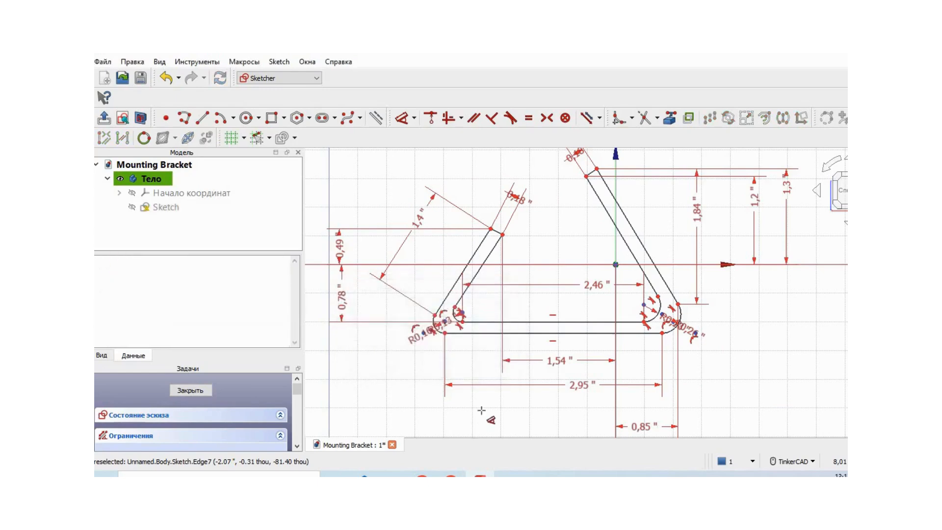
# Dimension the horizontal distance from the outer base edge's left endpoint to the origin as 2.32 in.
pyautogui.click(445, 334)
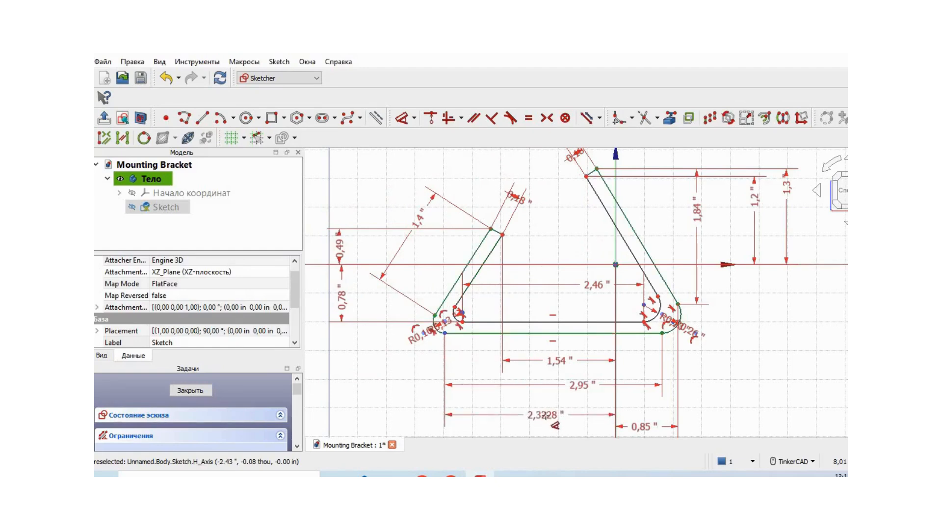
pyautogui.click(546, 416)
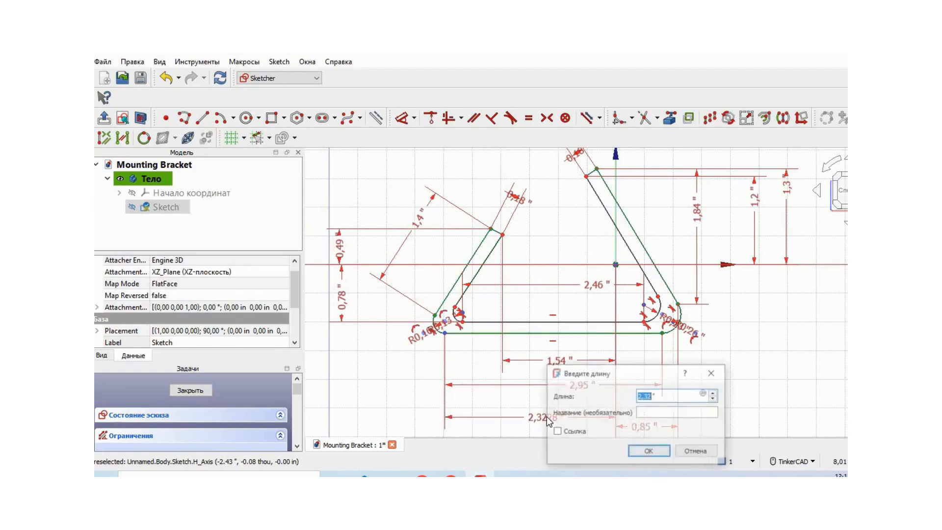
pyautogui.click(647, 450)
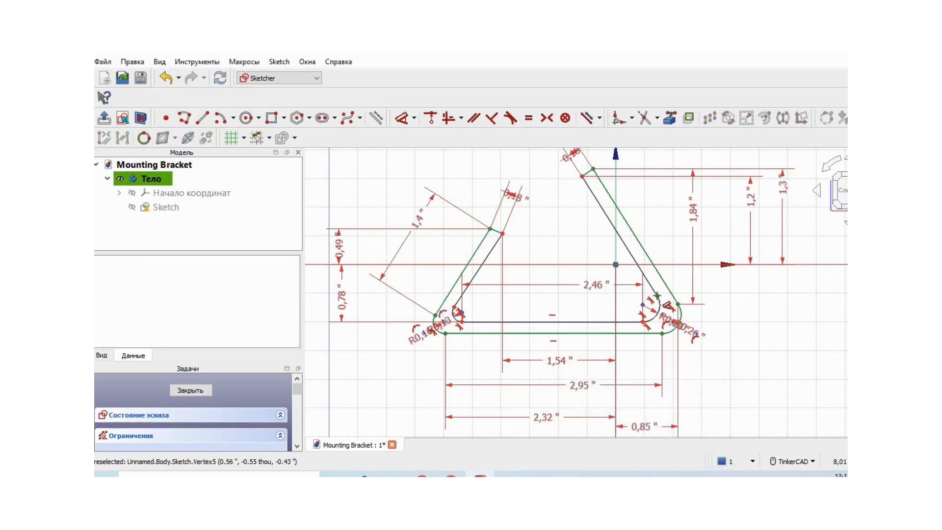
# Dimension the right inner fillet's upper endpoint 0.43 in vertically from the origin and close the sketch.
pyautogui.click(656, 295)
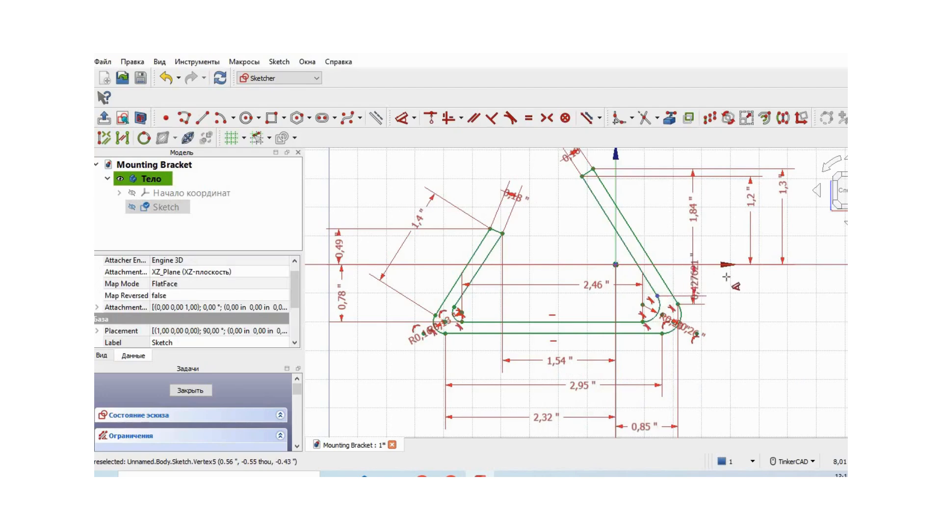
pyautogui.click(803, 285)
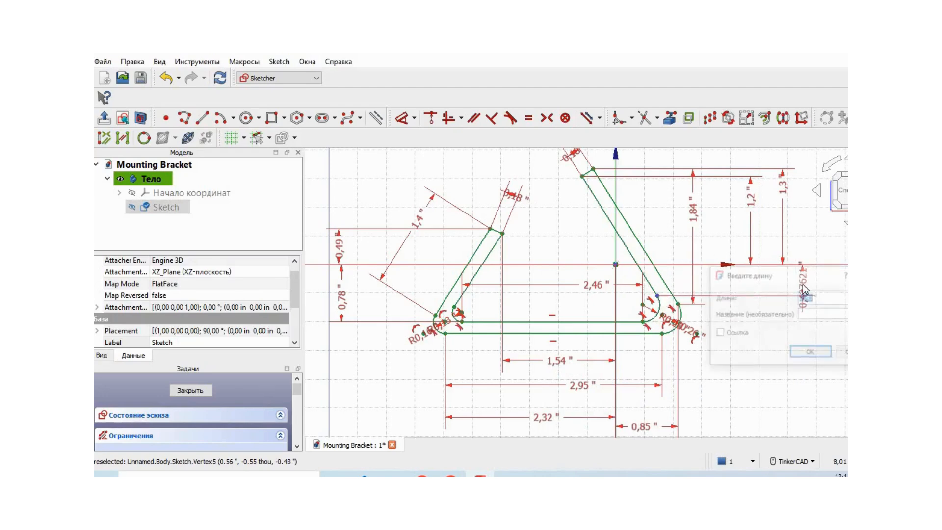
pyautogui.click(812, 352)
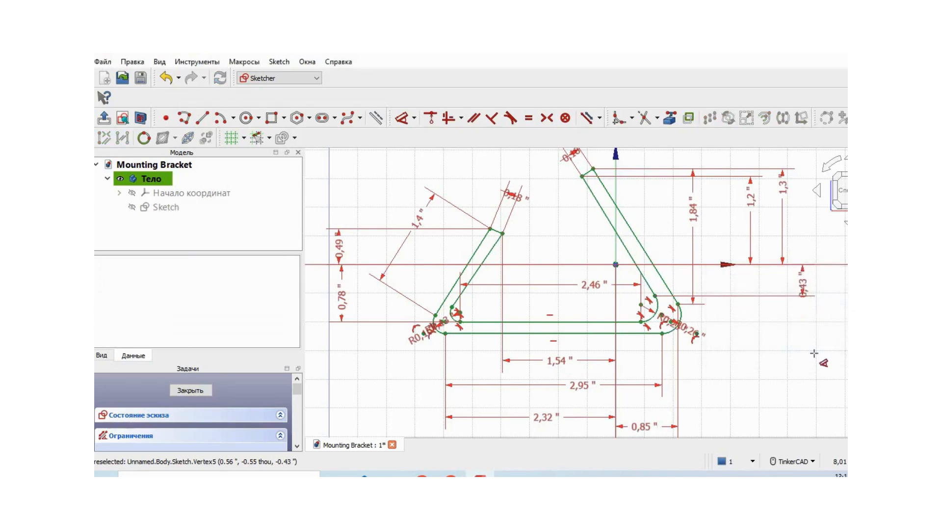
pyautogui.rightClick(781, 363)
pyautogui.click(199, 391)
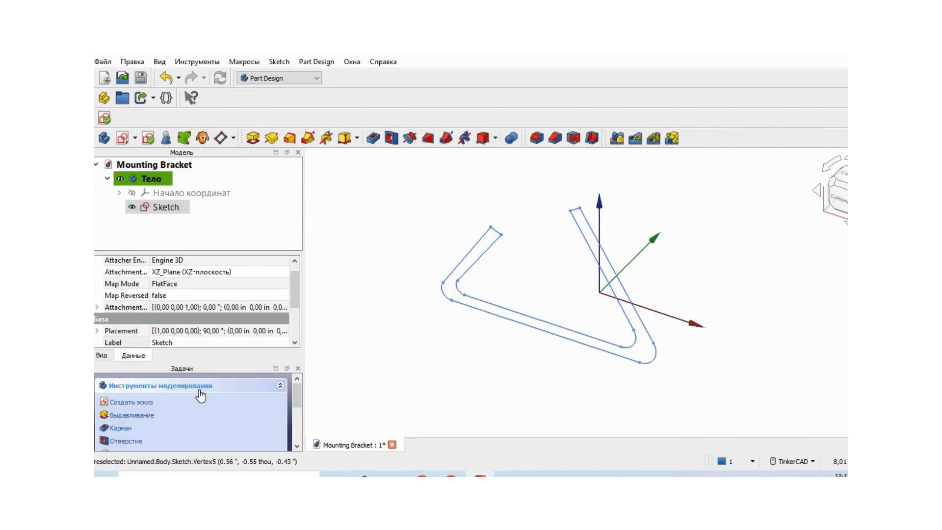
# Pad the bracket profile to a length of 2.50 in.
pyautogui.click(146, 416)
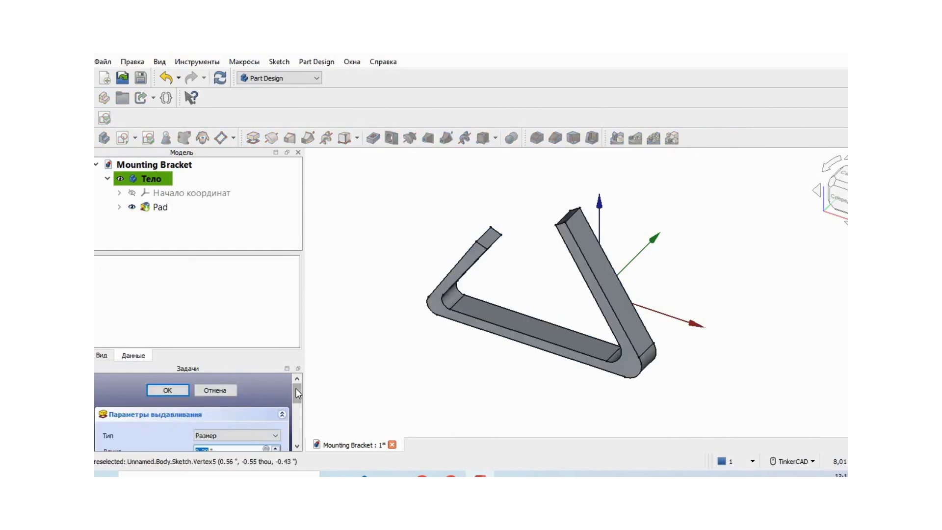
pyautogui.moveTo(295, 390); pyautogui.dragTo(295, 397)
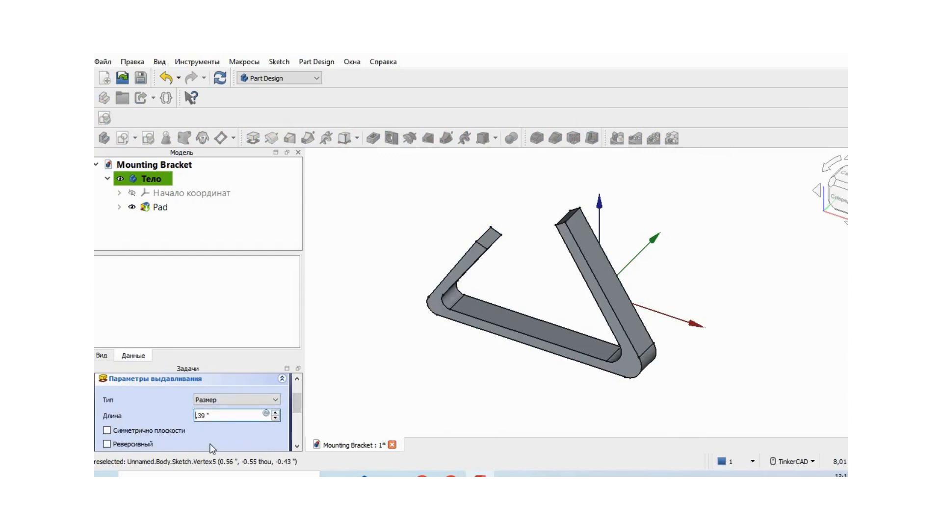
pyautogui.click(210, 416)
pyautogui.moveTo(298, 406); pyautogui.dragTo(298, 385)
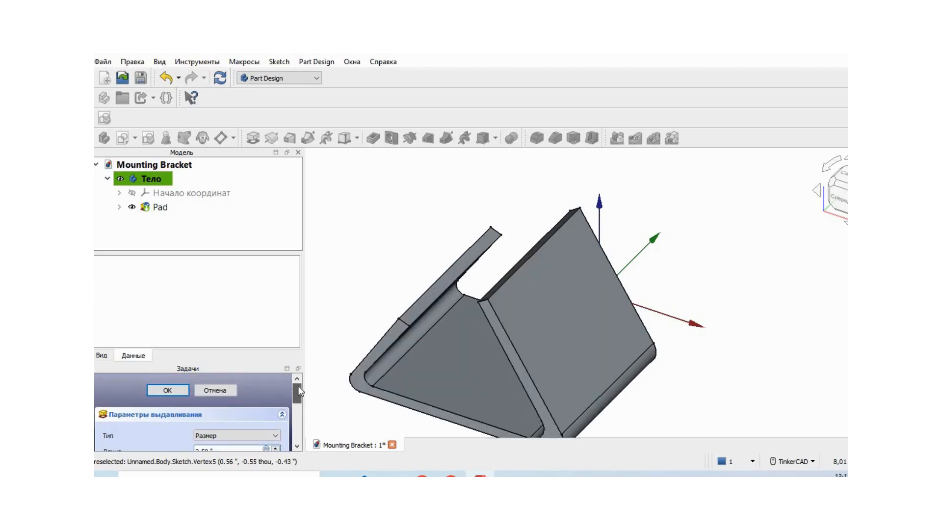
pyautogui.click(179, 390)
# Create a new sketch on the outer flat face of the long right arm.
pyautogui.scroll(-3, 727, 340)
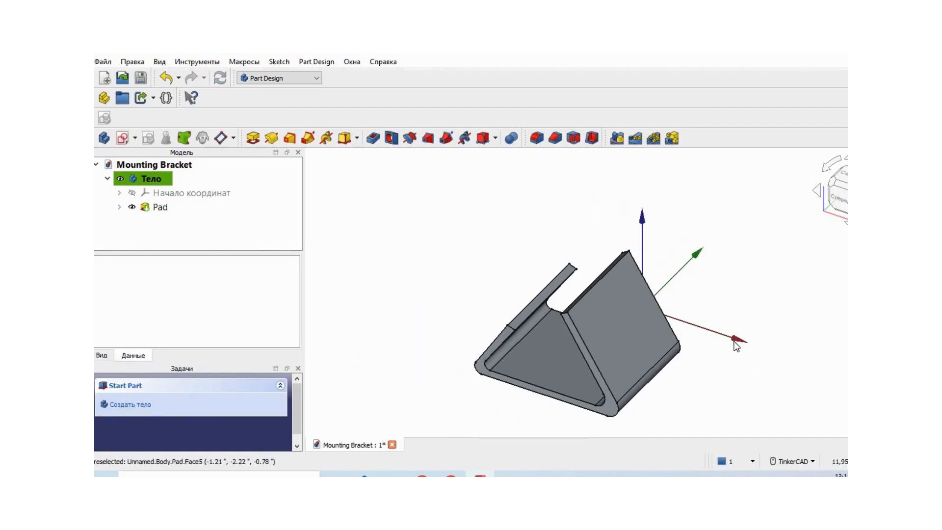
pyautogui.moveTo(771, 363)
pyautogui.mouseDown(button='right')
pyautogui.moveTo(670, 381)
pyautogui.moveTo(750, 379)
pyautogui.moveTo(607, 381)
pyautogui.moveTo(637, 378)
pyautogui.mouseUp(button='right')
pyautogui.moveTo(682, 377); pyautogui.dragTo(569, 399, button='middle')
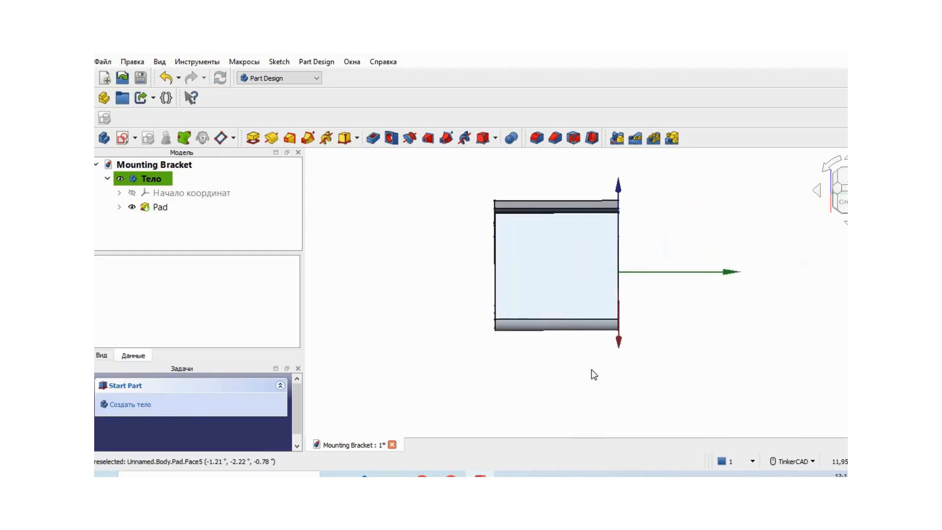
pyautogui.click(564, 270)
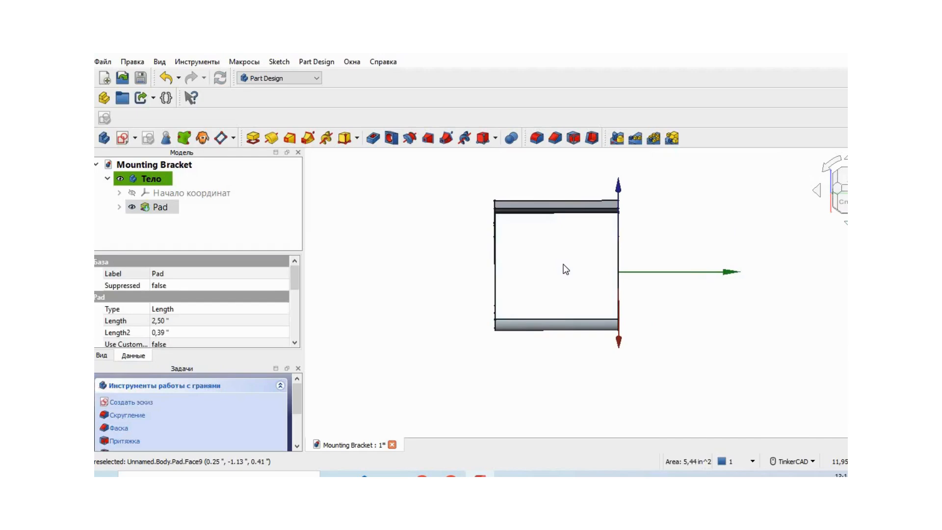
pyautogui.click(135, 402)
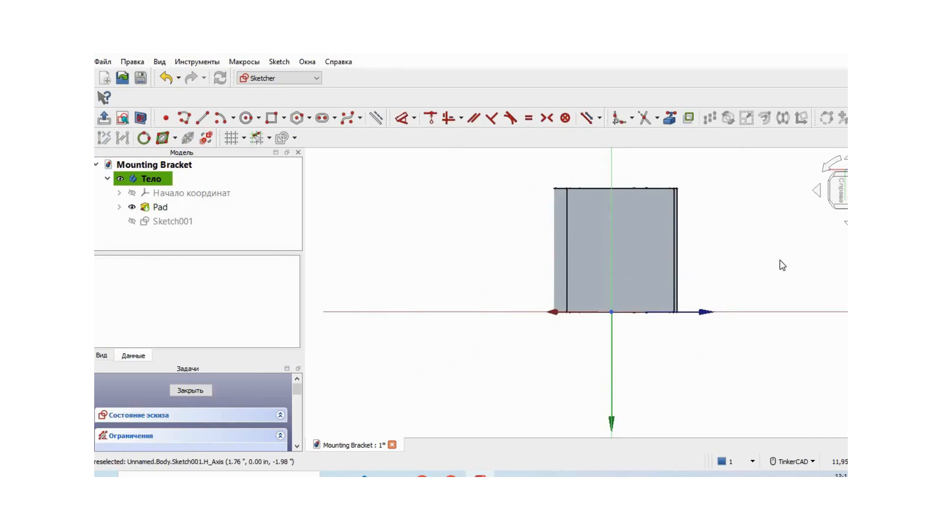
pyautogui.moveTo(777, 259); pyautogui.dragTo(770, 316, button='middle')
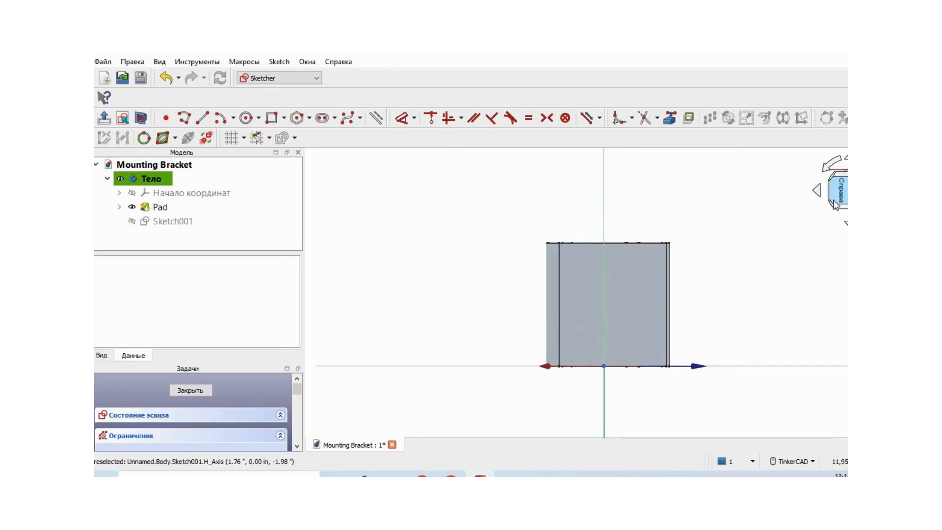
pyautogui.click(829, 169)
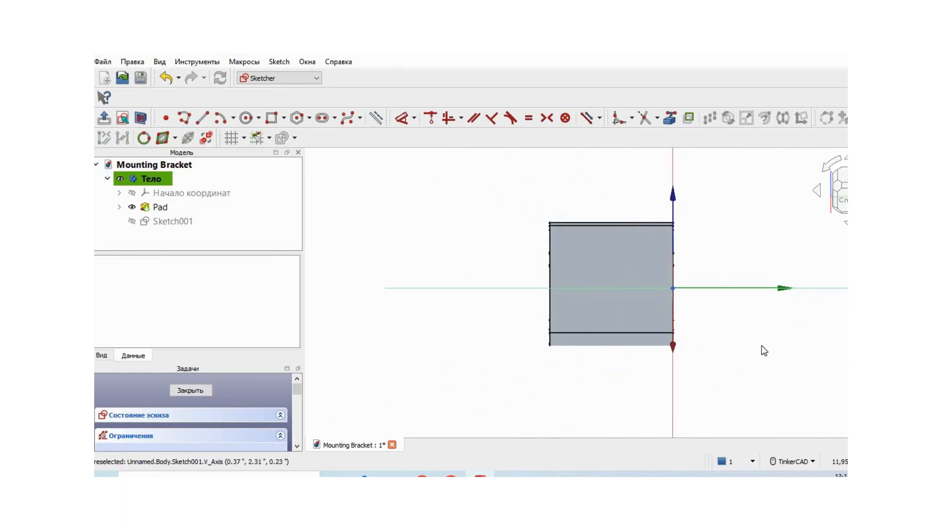
# Draw three construction lines on the arm face: one extending each side edge above the upper edge and one lengthwise through the middle.
pyautogui.click(816, 190)
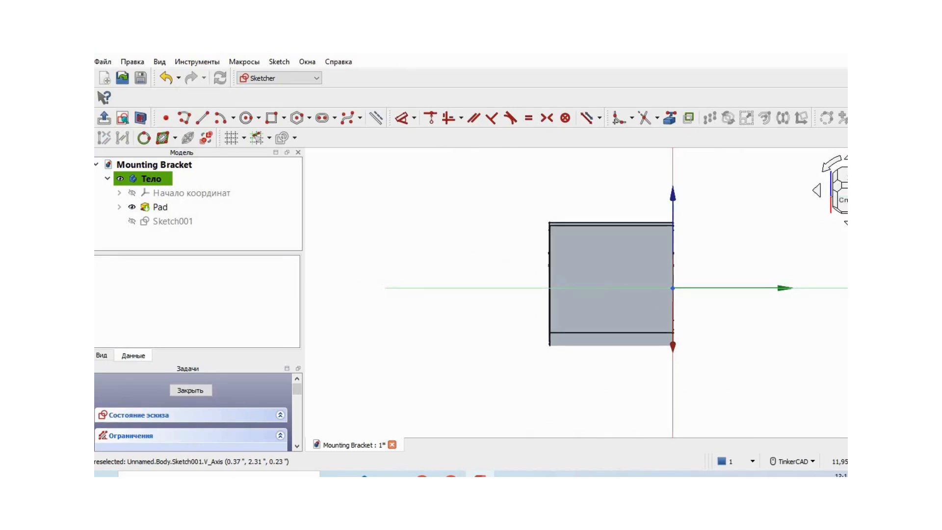
pyautogui.click(818, 191)
pyautogui.moveTo(722, 336); pyautogui.dragTo(700, 368, button='middle')
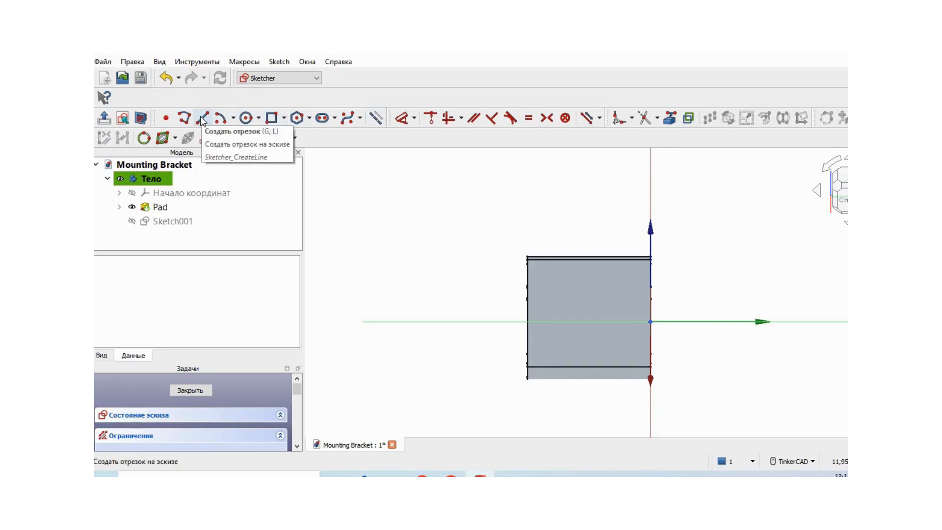
pyautogui.click(202, 120)
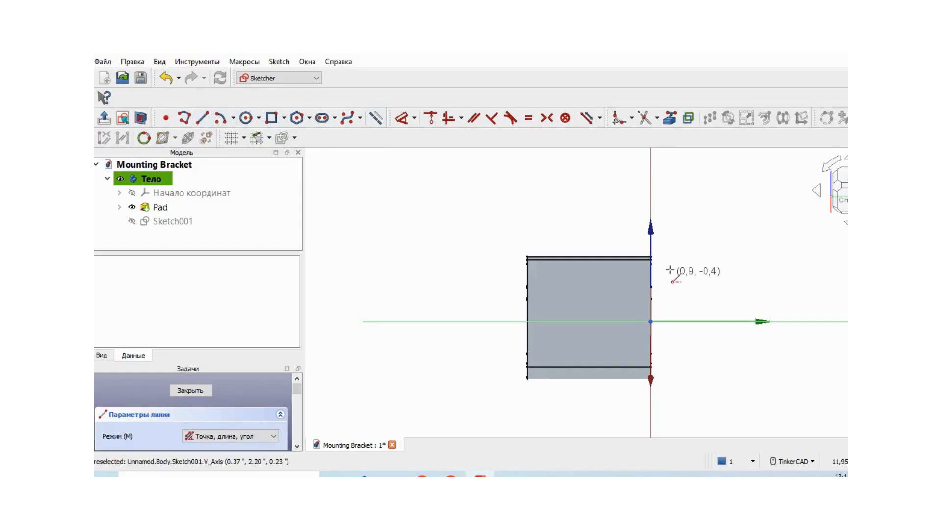
pyautogui.click(651, 258)
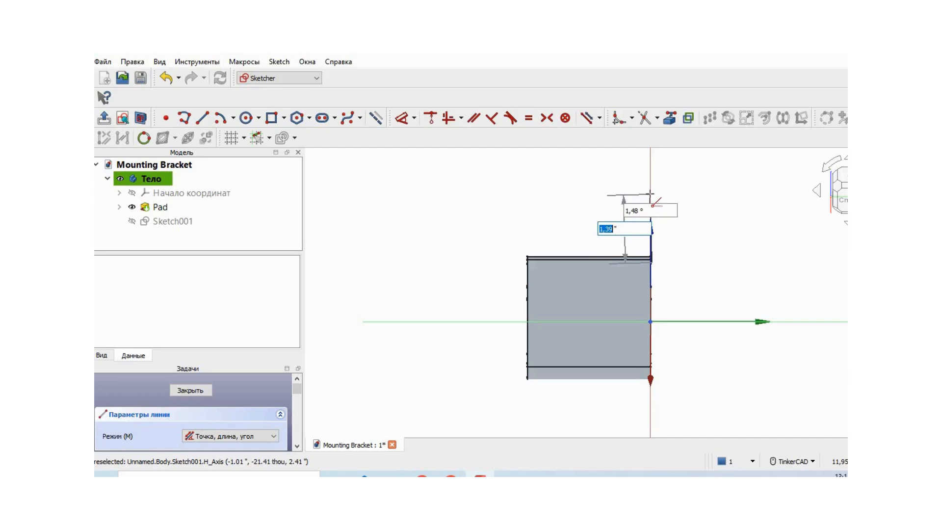
pyautogui.click(650, 194)
pyautogui.click(528, 258)
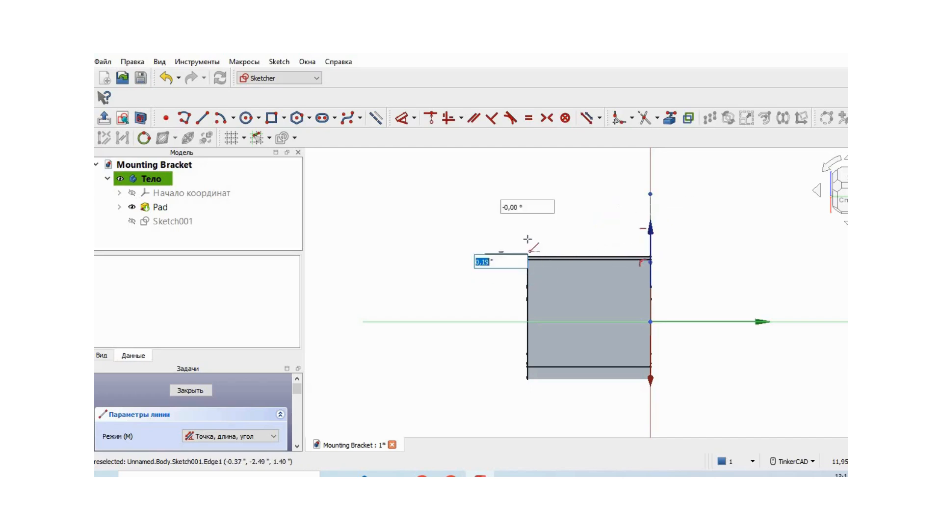
pyautogui.click(528, 192)
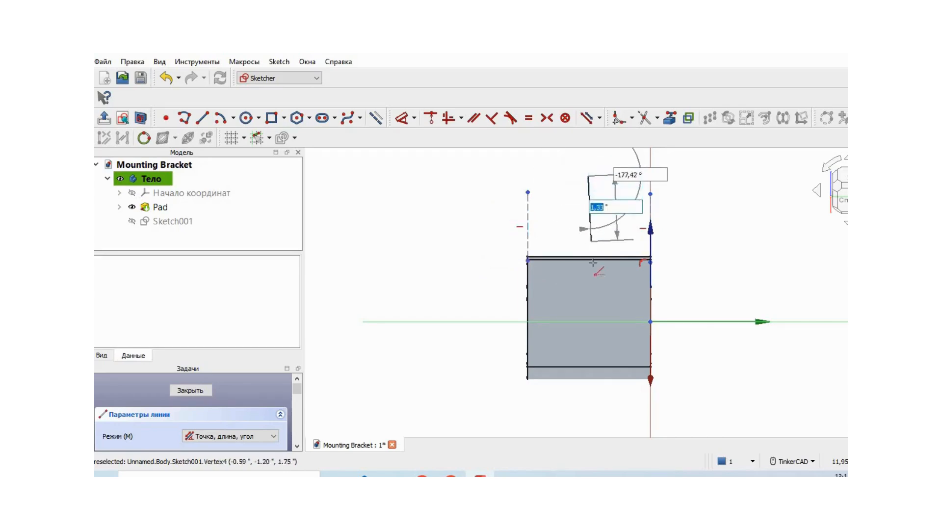
pyautogui.click(588, 398)
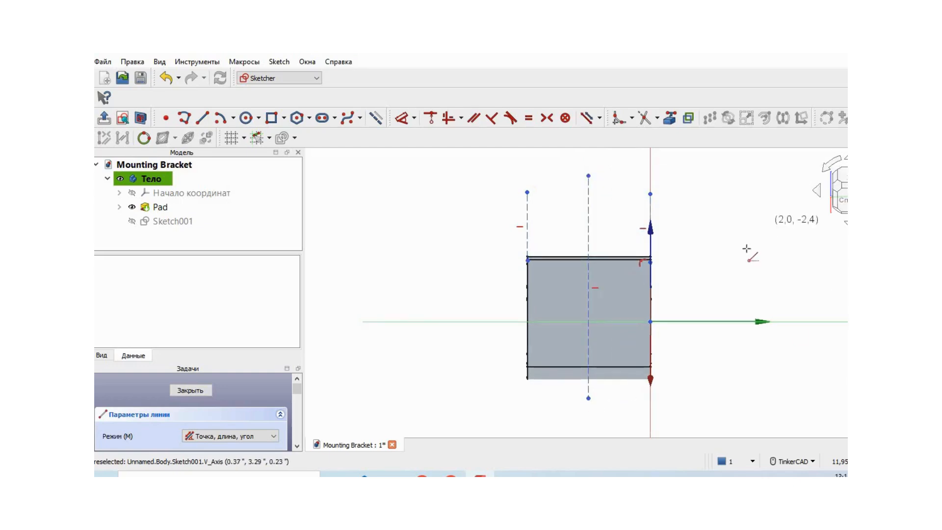
pyautogui.rightClick(749, 253)
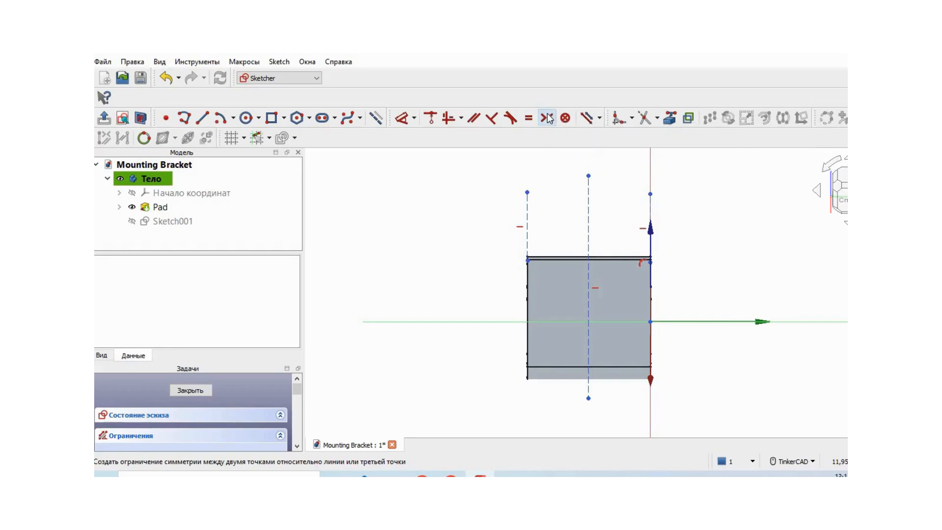
# Constrain the outer ends of the two side construction lines symmetric about the middle line and turn off construction mode.
pyautogui.click(650, 194)
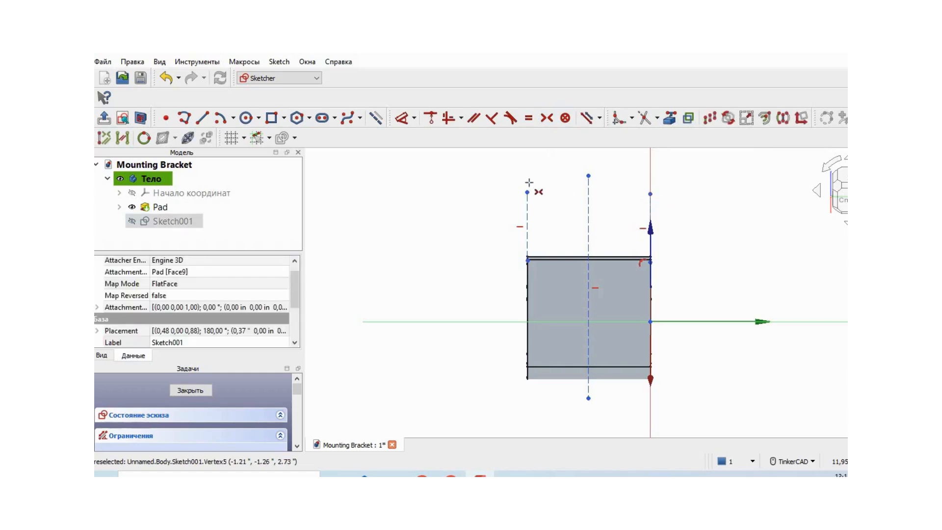
pyautogui.click(591, 217)
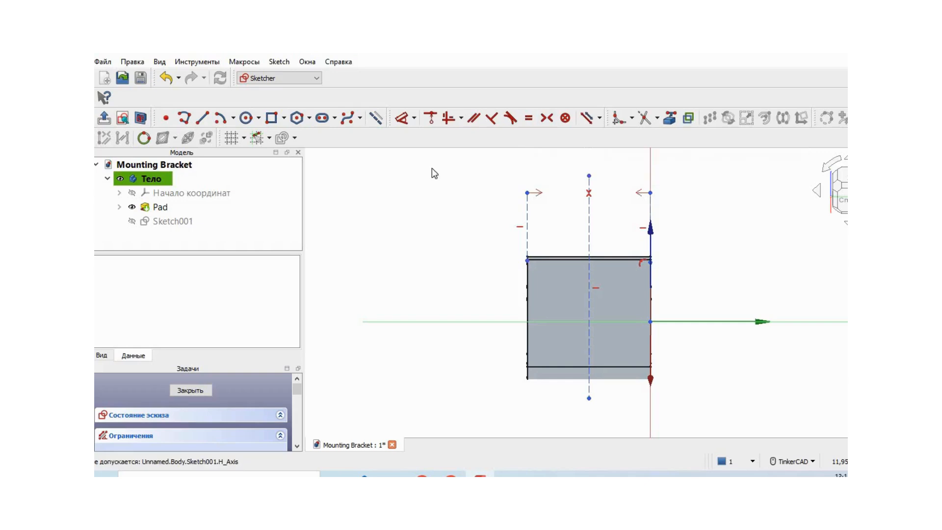
pyautogui.click(375, 118)
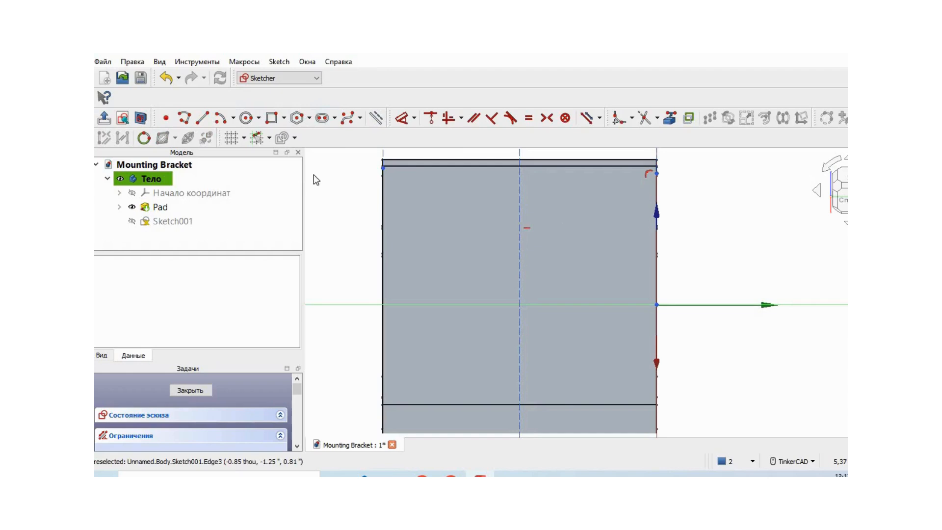
# Sketch a vertical slot on the middle construction line, about 1.07 in between arc centers with a radius of about 0.24 in.
pyautogui.click(335, 118)
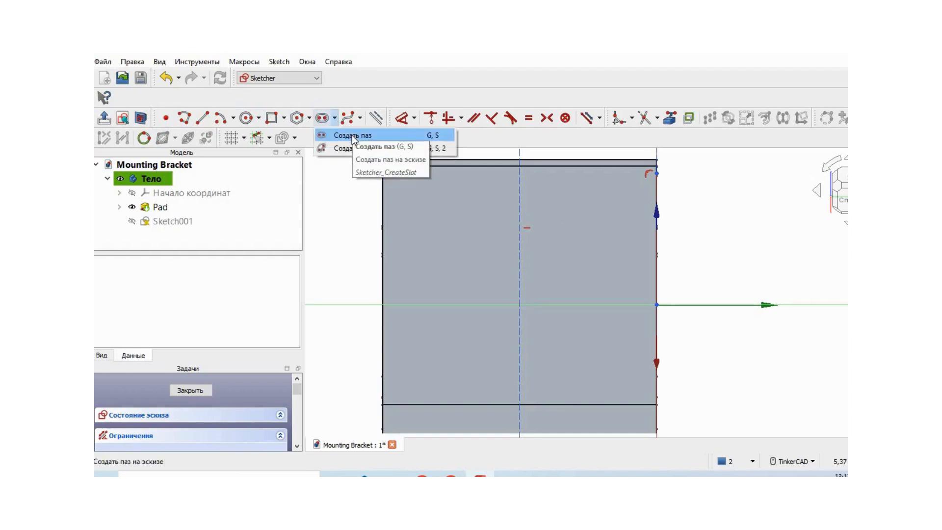
pyautogui.click(355, 133)
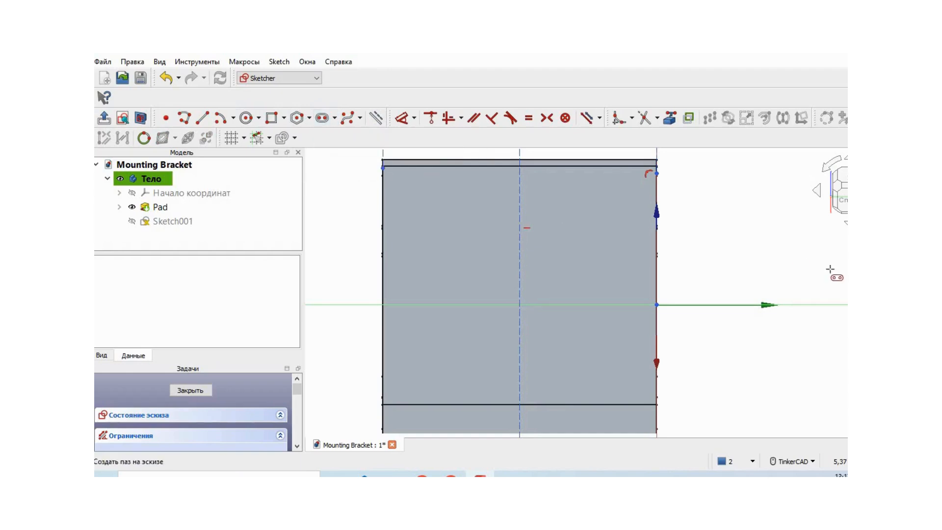
pyautogui.click(519, 215)
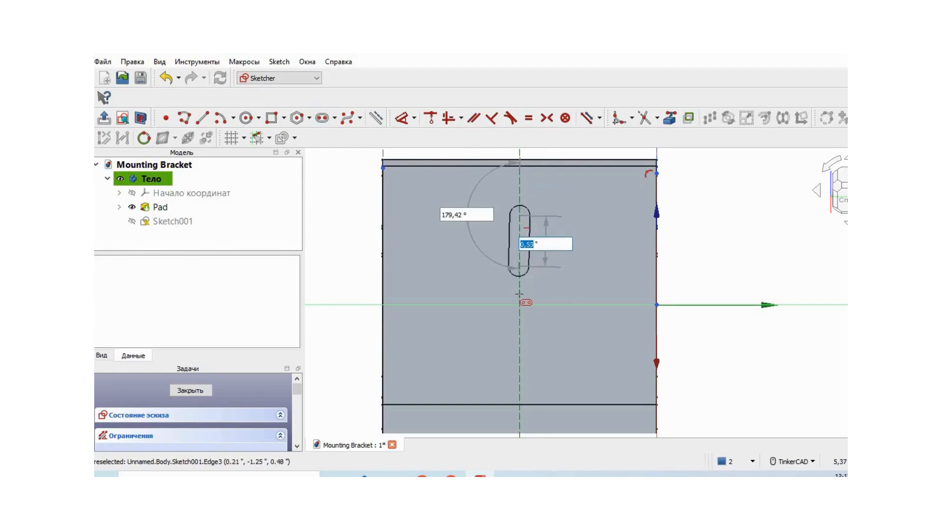
pyautogui.click(520, 333)
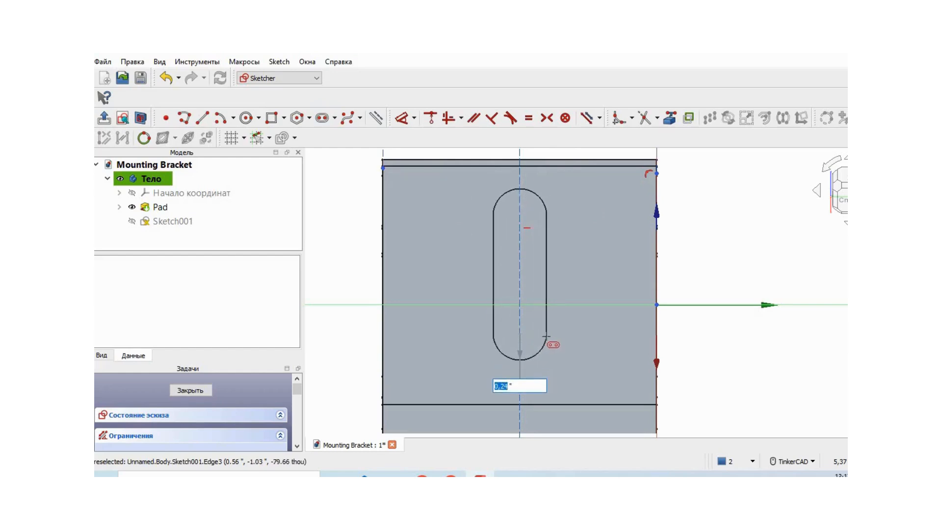
pyautogui.click(547, 337)
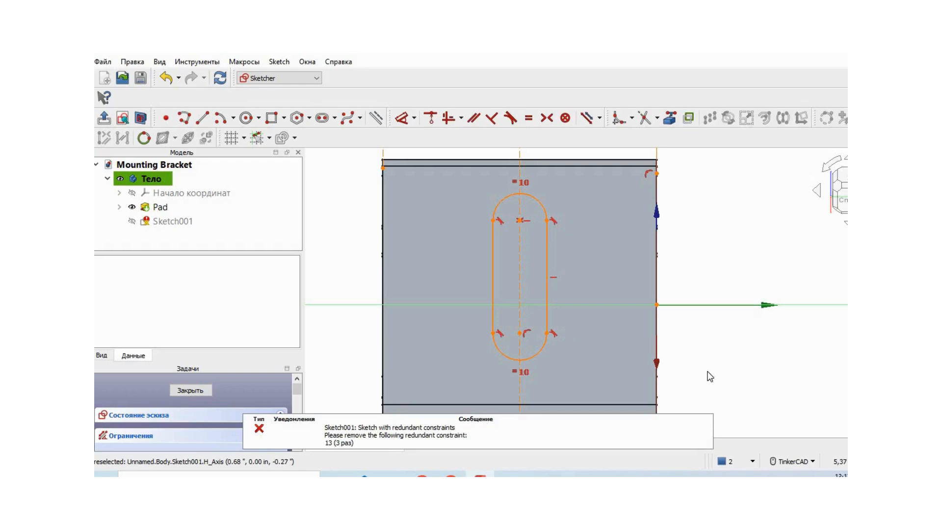
# Delete the redundant point-on-object constraint at the center of the slot's lower arc.
pyautogui.click(528, 332)
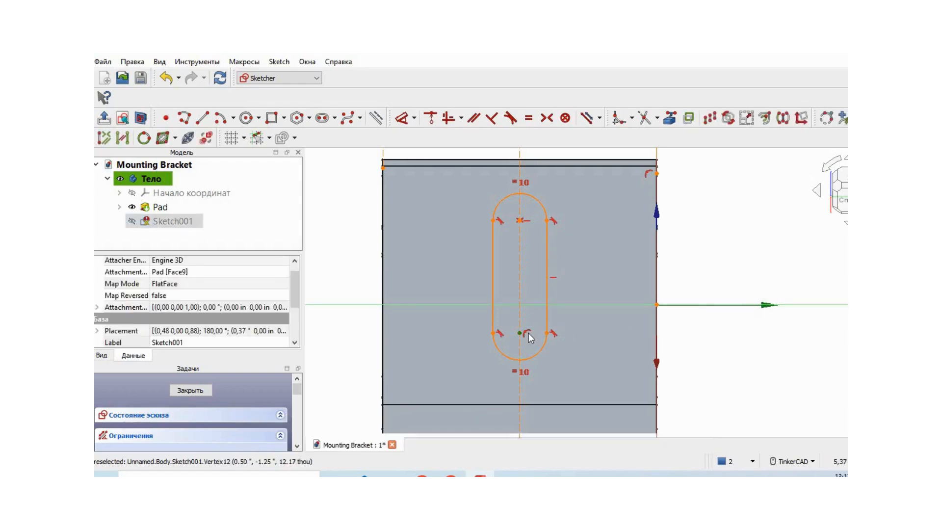
pyautogui.scroll(1, 533, 339)
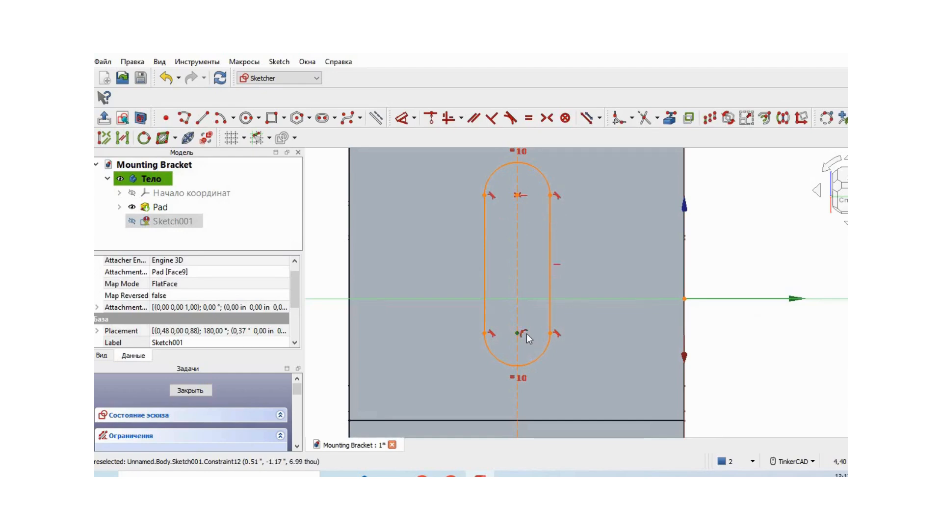
pyautogui.click(526, 334)
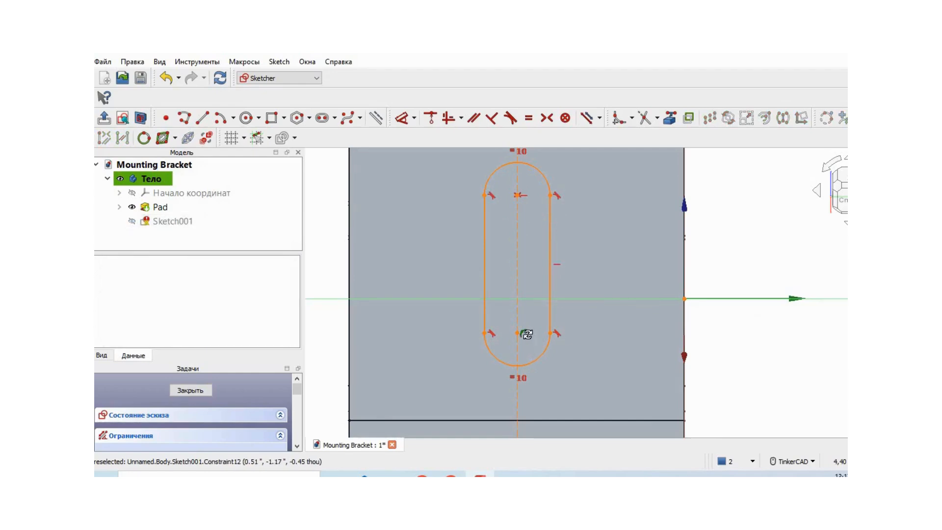
pyautogui.rightClick(527, 335)
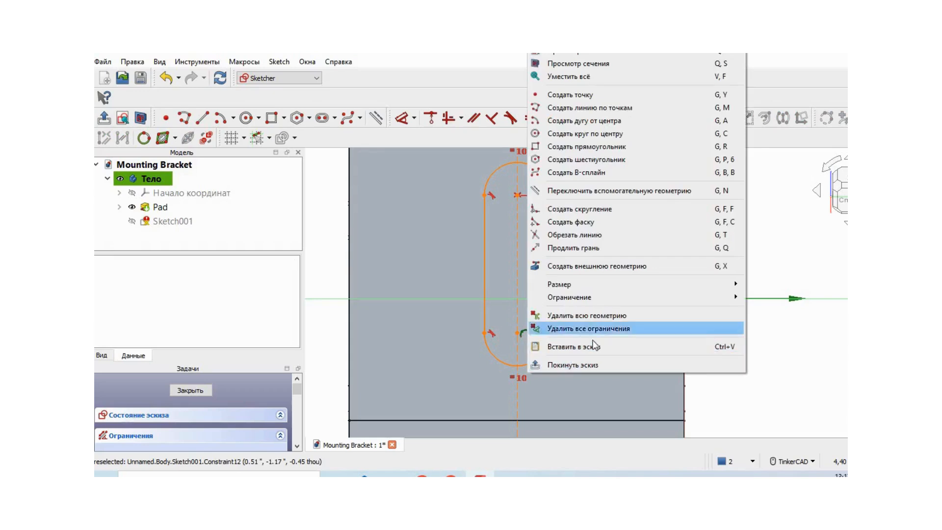
pyautogui.click(720, 394)
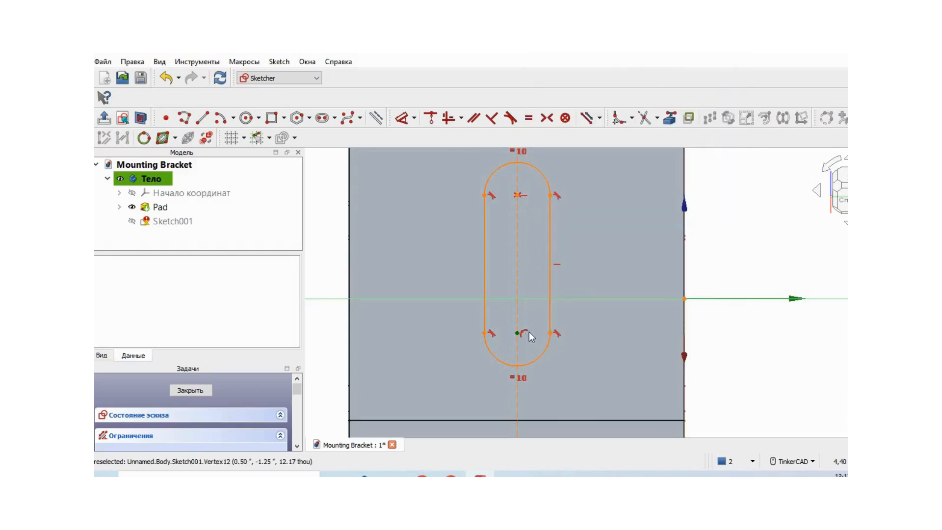
pyautogui.scroll(1, 526, 334)
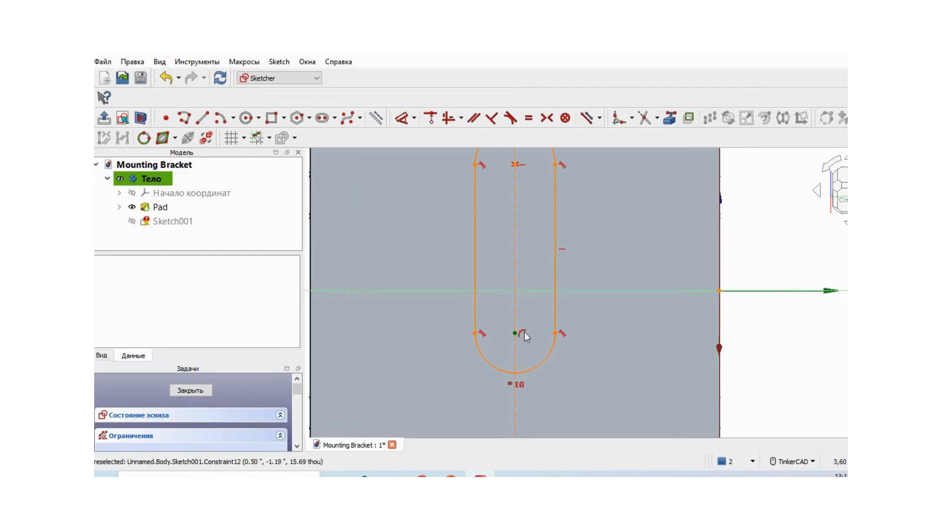
pyautogui.click(524, 332)
pyautogui.rightClick(524, 332)
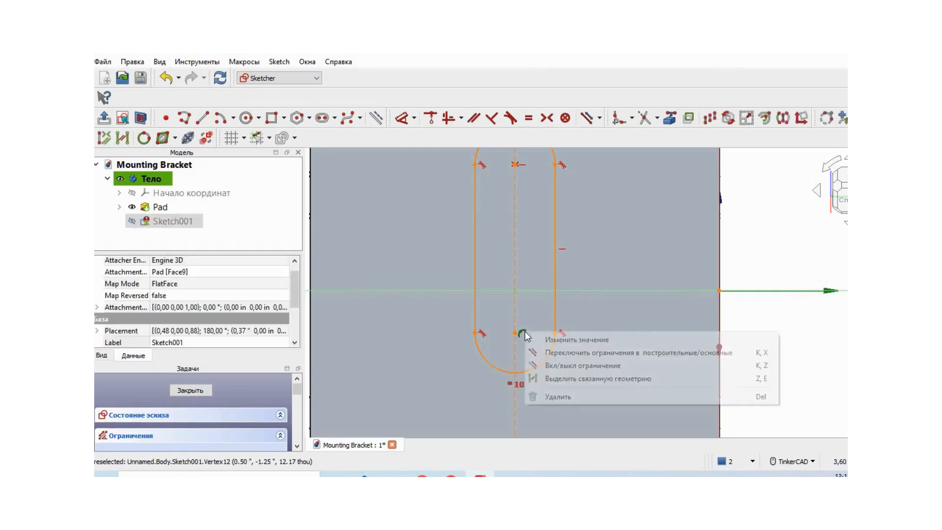
pyautogui.click(578, 396)
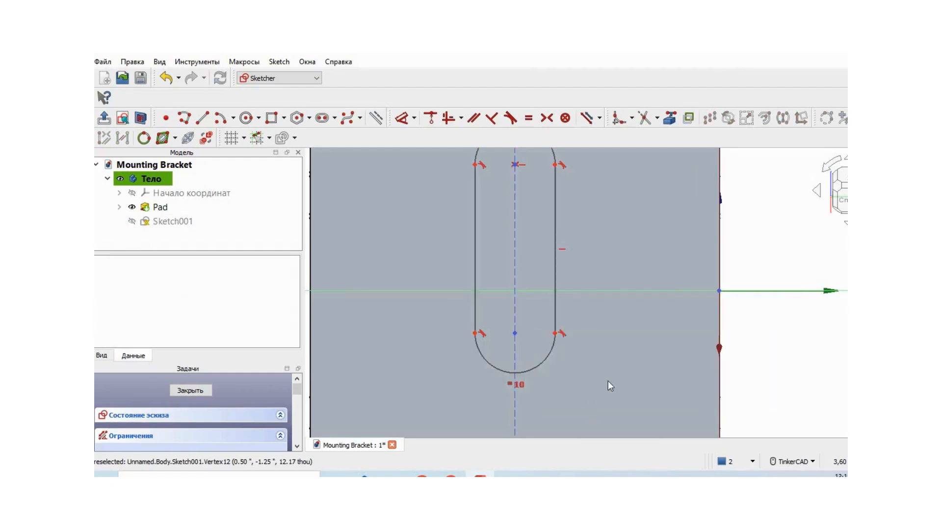
# Dimension the slot's left straight side as 1.03 in.
pyautogui.scroll(-2, 616, 375)
pyautogui.moveTo(774, 269); pyautogui.dragTo(750, 266, button='middle')
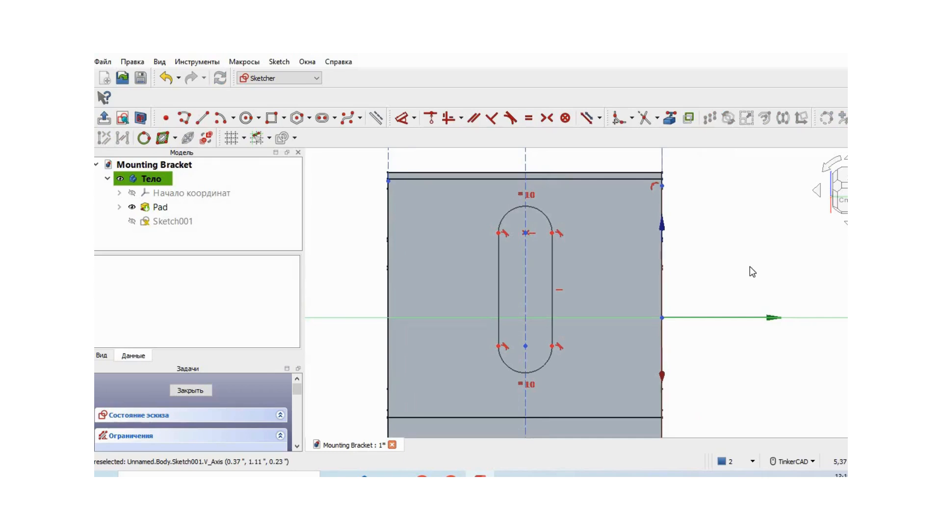
pyautogui.click(415, 119)
pyautogui.click(423, 135)
pyautogui.click(497, 289)
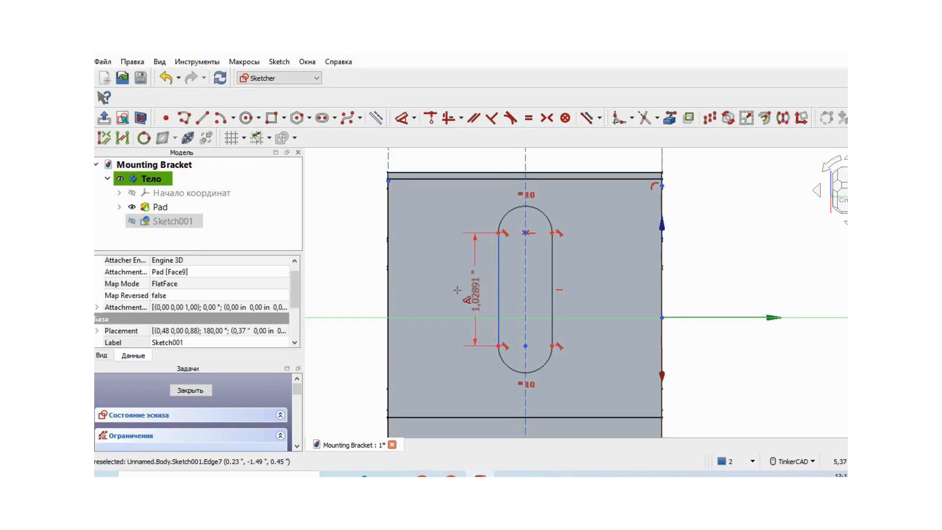
pyautogui.click(441, 292)
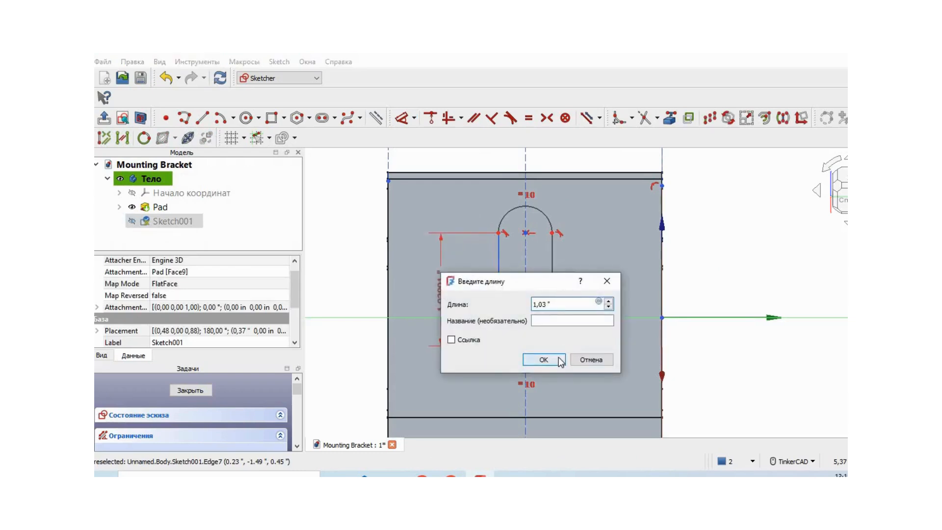
pyautogui.click(543, 358)
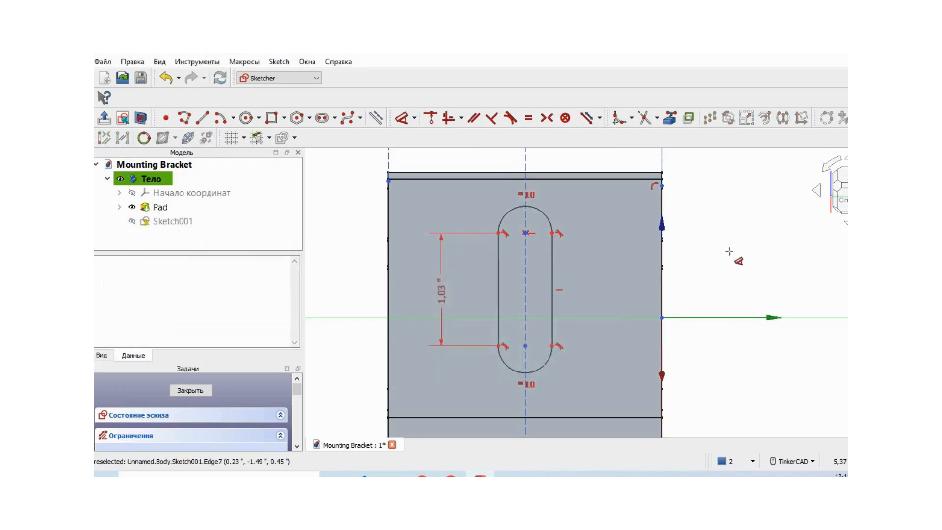
# Constrain the radius of the slot's upper arc to 0.24 in.
pyautogui.click(414, 117)
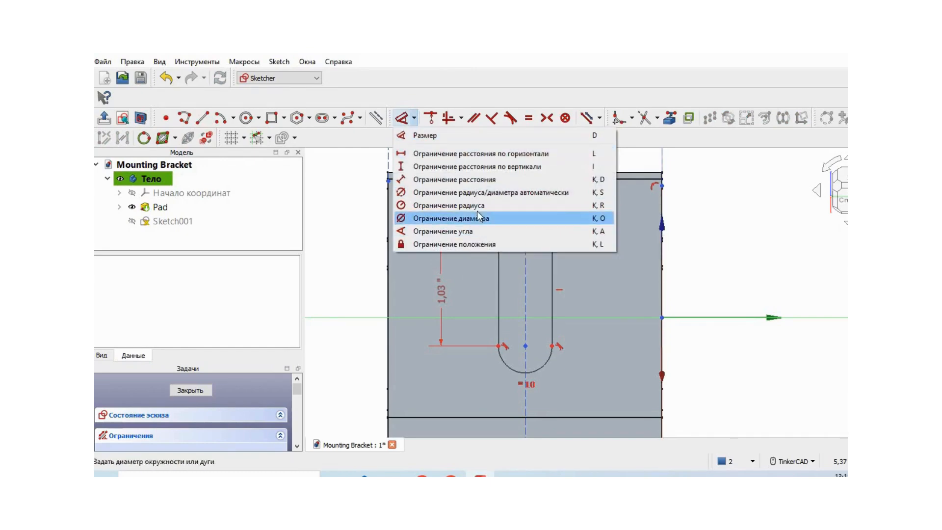
pyautogui.click(422, 206)
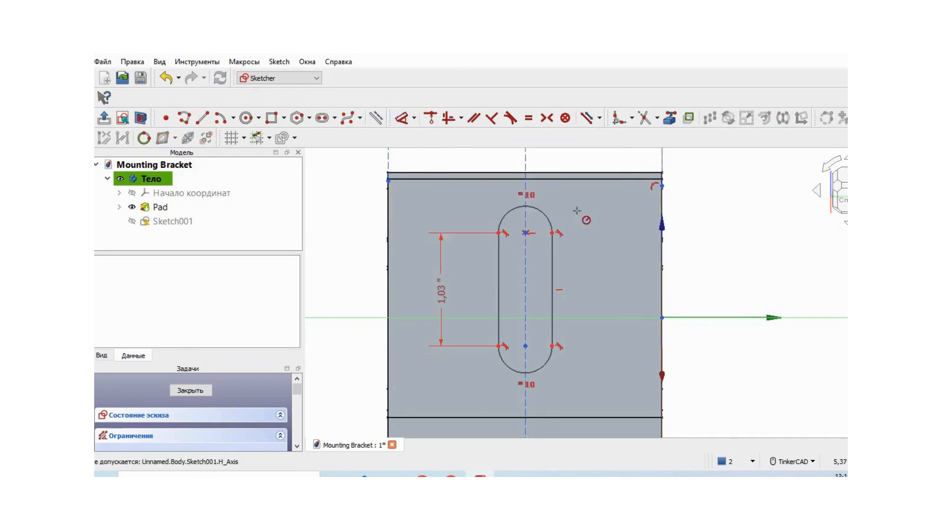
pyautogui.click(541, 219)
pyautogui.click(645, 288)
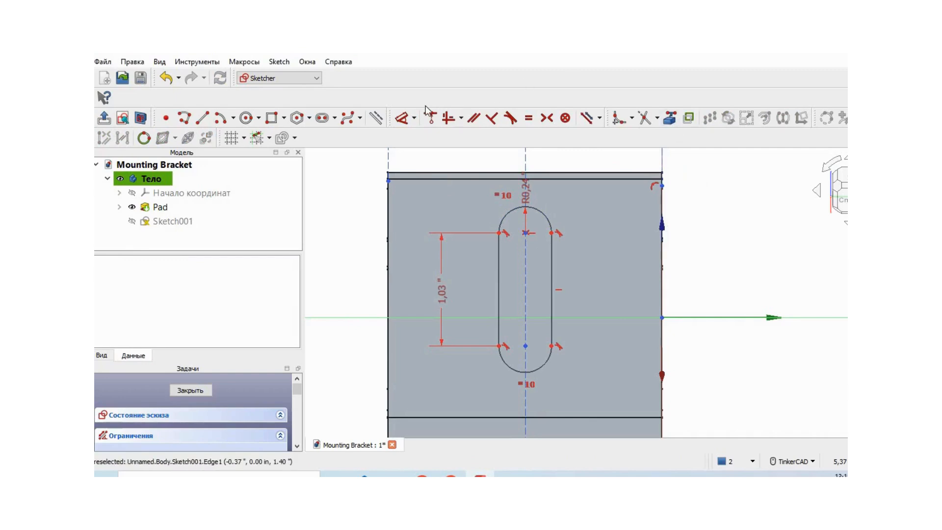
# Dimension the distance from the slot's upper right arc endpoint to the axis along the face's right edge as 1.01 in.
pyautogui.click(414, 119)
pyautogui.click(432, 131)
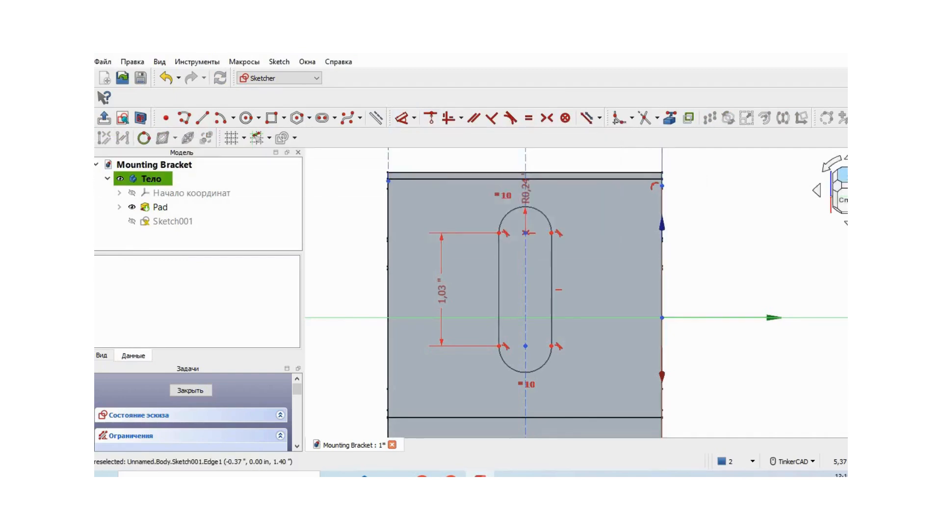
pyautogui.click(551, 233)
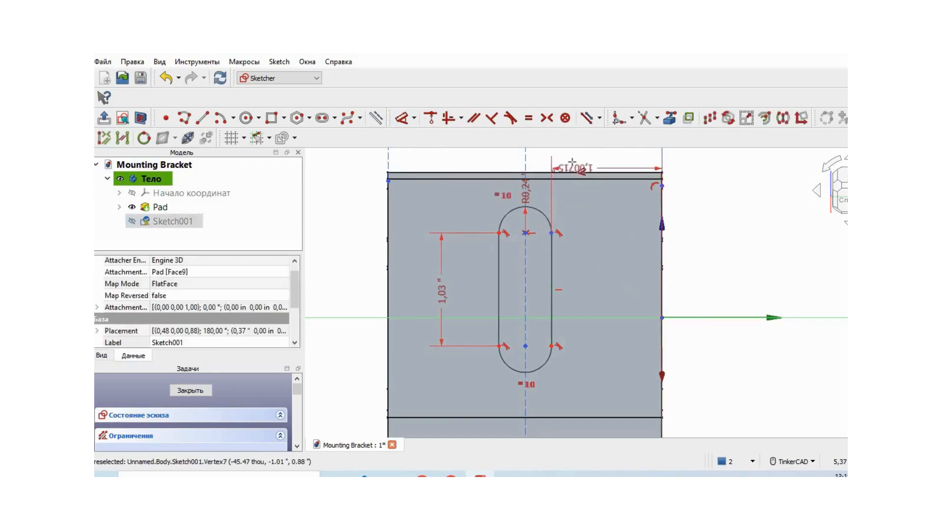
pyautogui.click(571, 161)
pyautogui.click(669, 229)
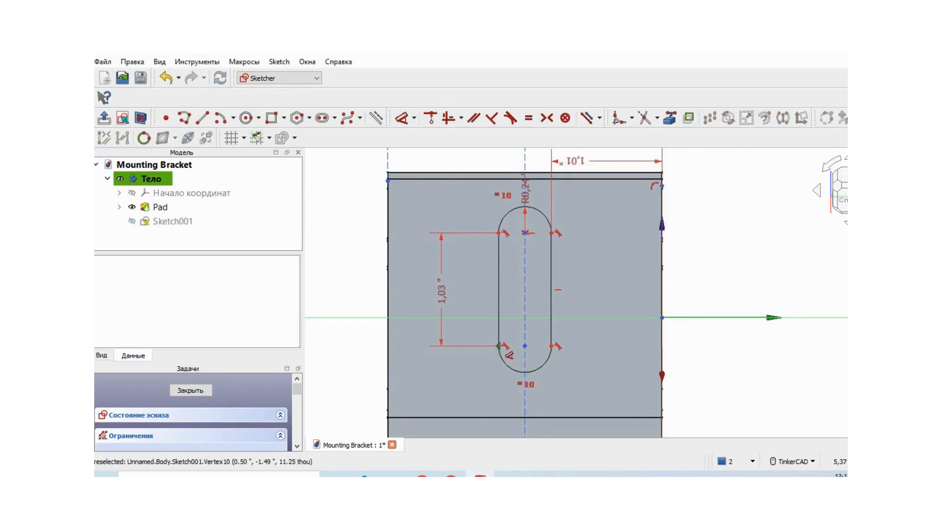
pyautogui.click(499, 346)
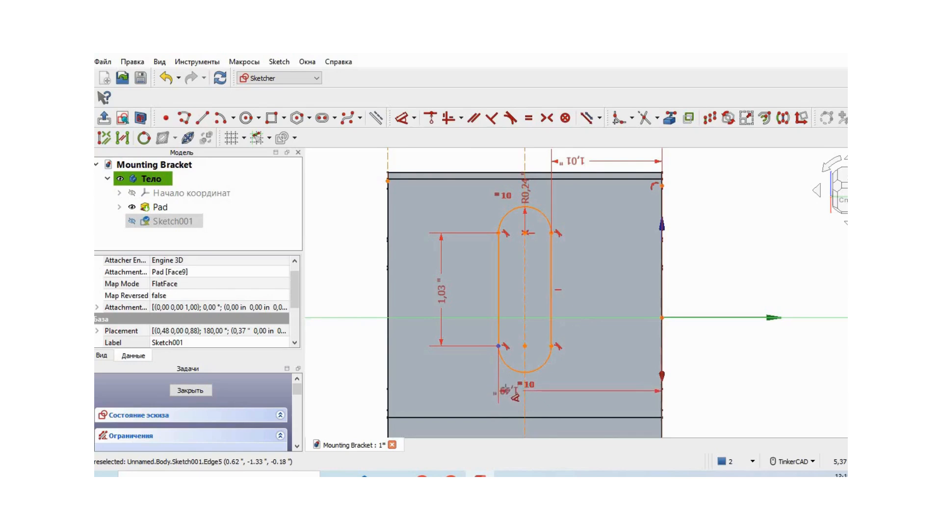
pyautogui.press('Escape')
pyautogui.press('Escape')
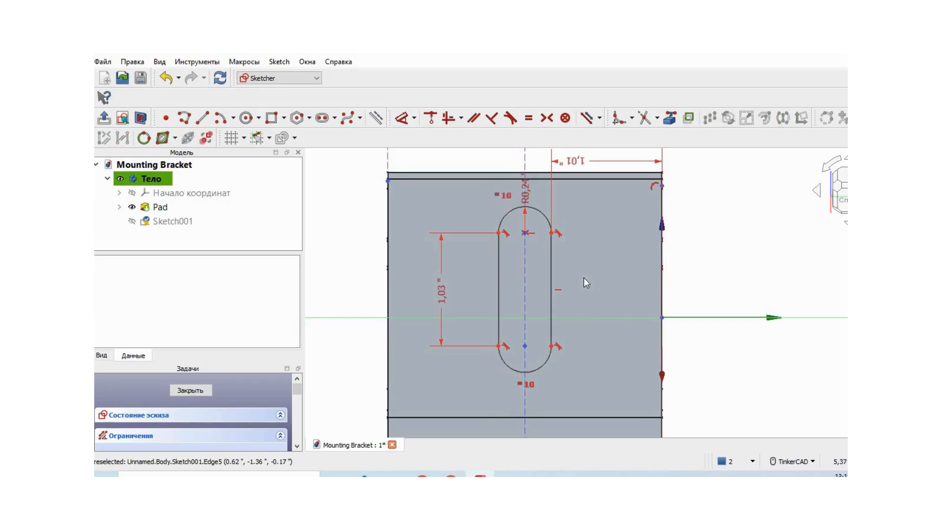
# Delete the three dashed construction lines at the face's right edge, center and left edge from the slot sketch.
pyautogui.scroll(-1, 584, 277)
pyautogui.moveTo(725, 237); pyautogui.dragTo(716, 256, button='middle')
pyautogui.scroll(-1, 718, 255)
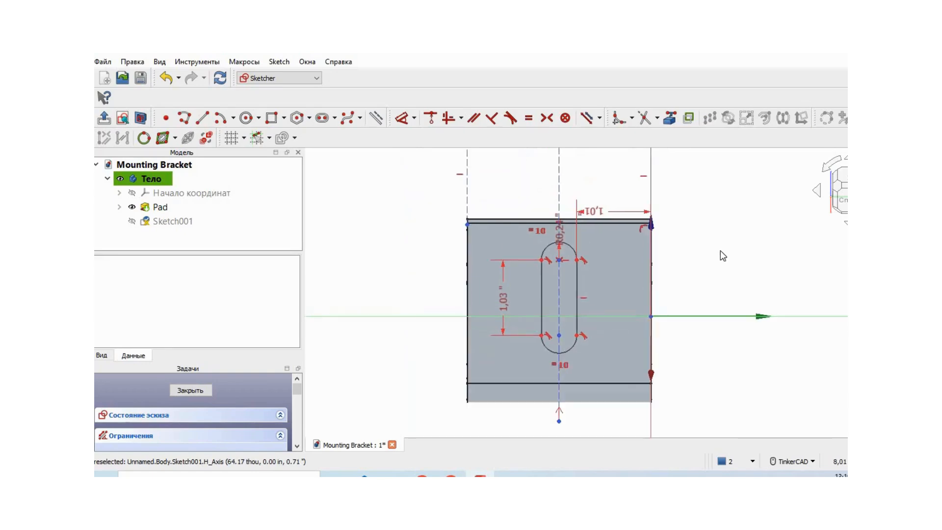
pyautogui.scroll(1, 720, 249)
pyautogui.moveTo(721, 252); pyautogui.dragTo(714, 273, button='middle')
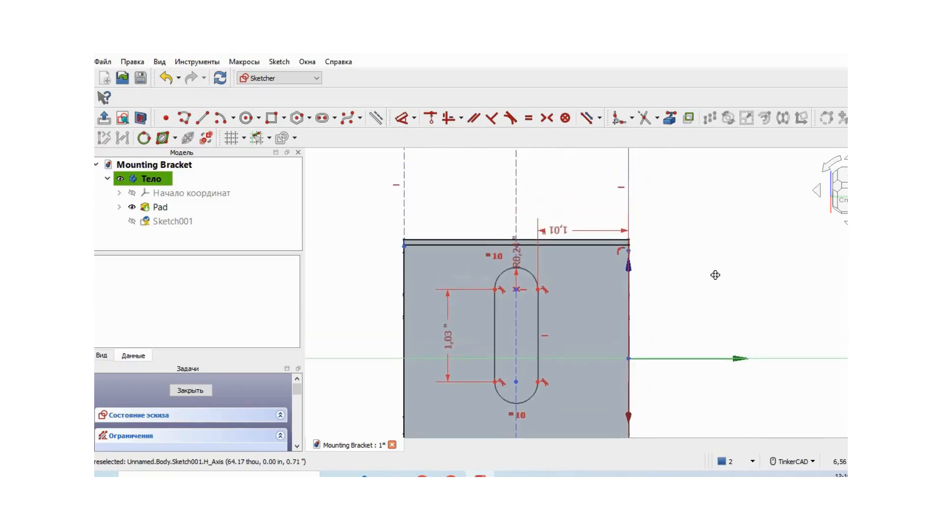
pyautogui.click(633, 185)
pyautogui.rightClick(633, 185)
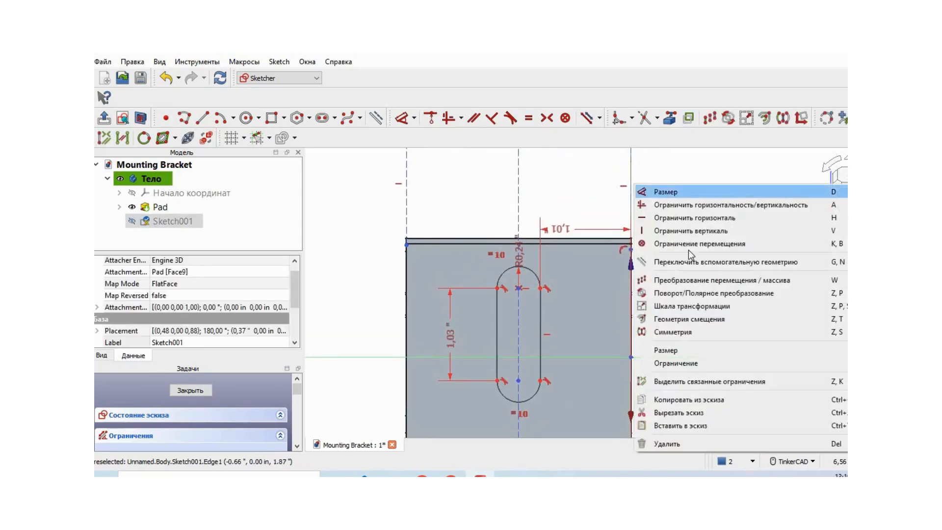
pyautogui.click(701, 443)
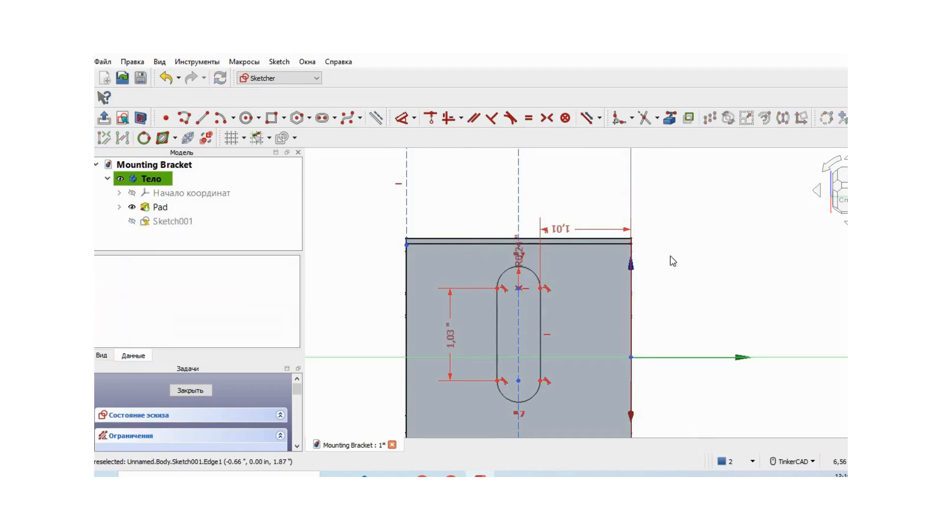
pyautogui.rightClick(520, 184)
pyautogui.click(581, 441)
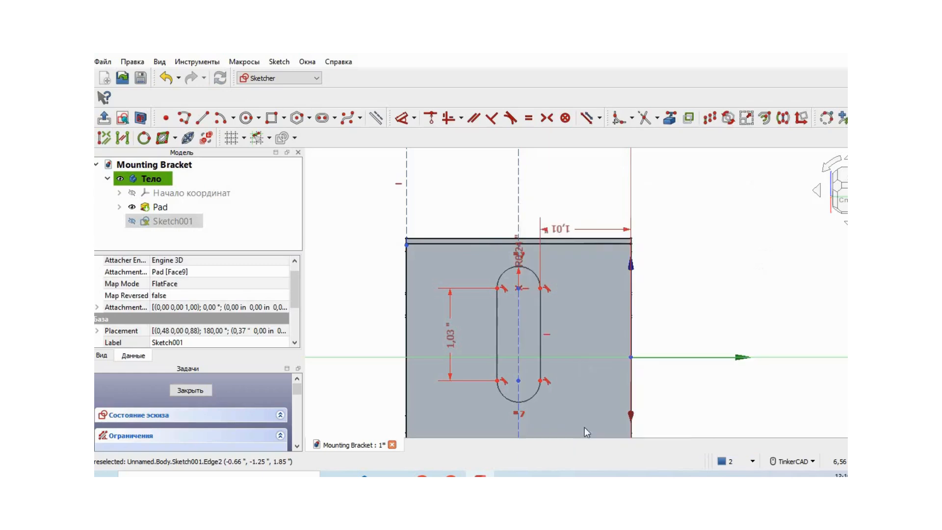
pyautogui.click(414, 193)
pyautogui.rightClick(412, 188)
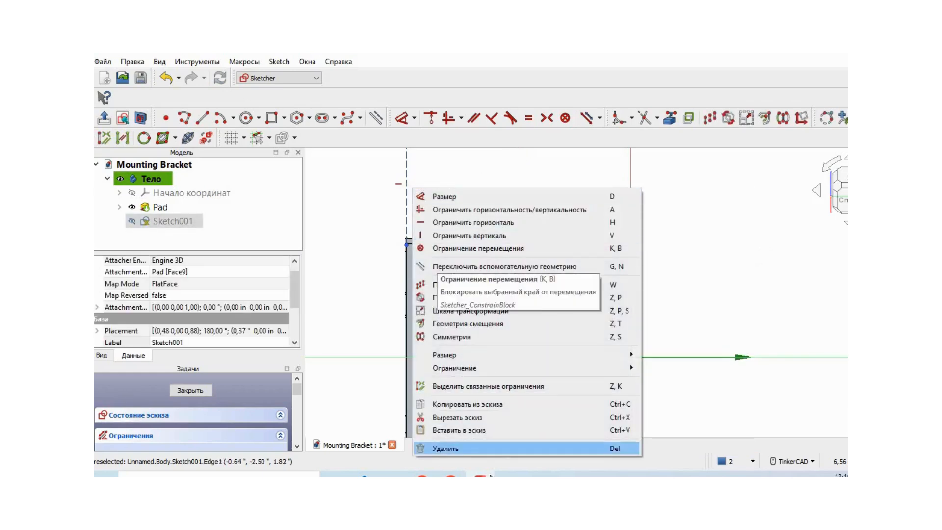
pyautogui.click(486, 447)
# Dimension the distance from the slot's lower left arc endpoint to the sketch origin as 1.51 in.
pyautogui.scroll(1, 745, 287)
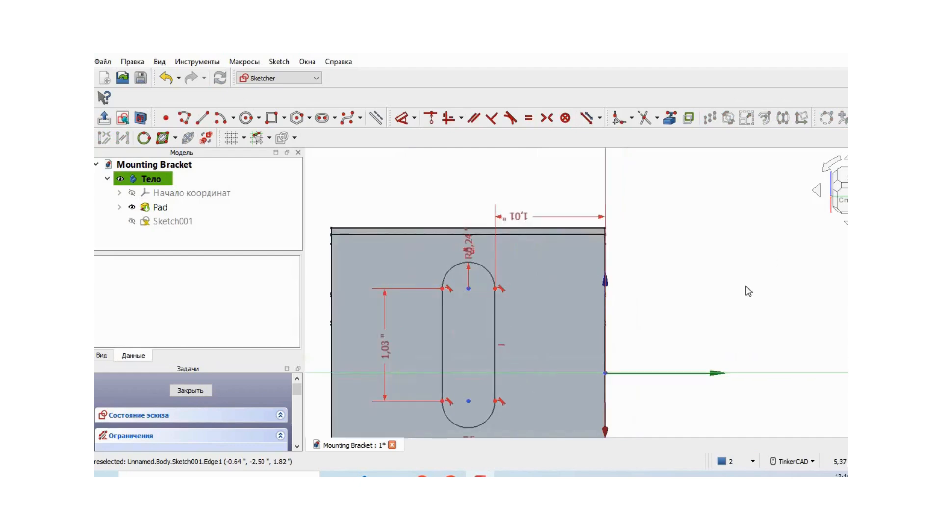
pyautogui.moveTo(731, 296)
pyautogui.mouseDown(button='middle')
pyautogui.moveTo(766, 245)
pyautogui.moveTo(776, 262)
pyautogui.mouseUp(button='middle')
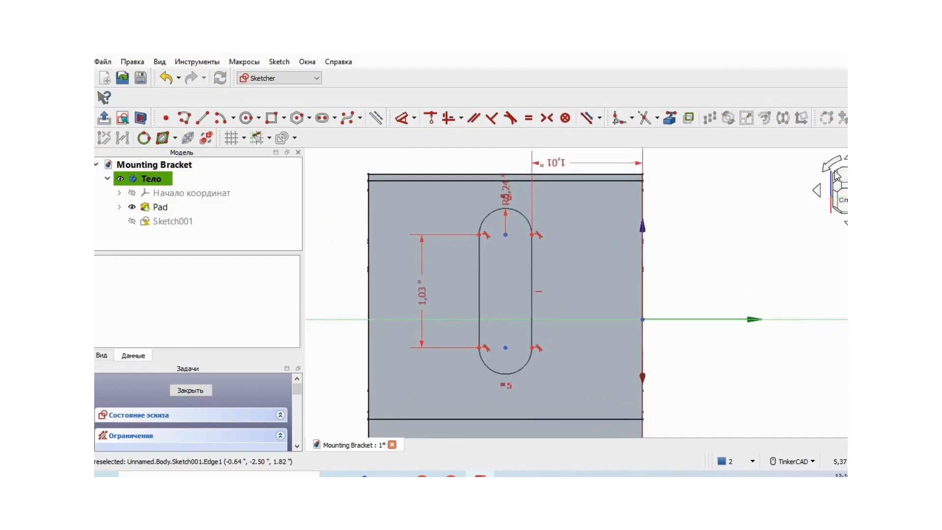
pyautogui.click(415, 119)
pyautogui.click(450, 134)
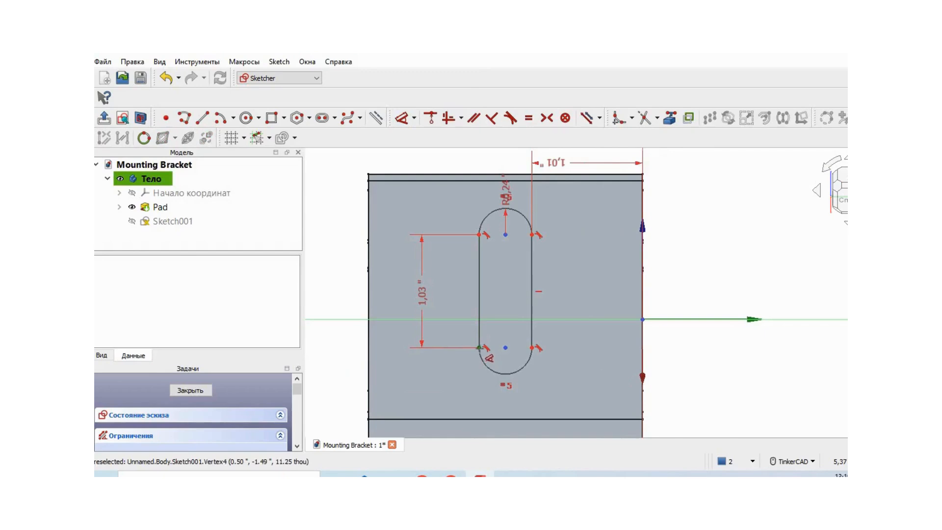
pyautogui.click(478, 347)
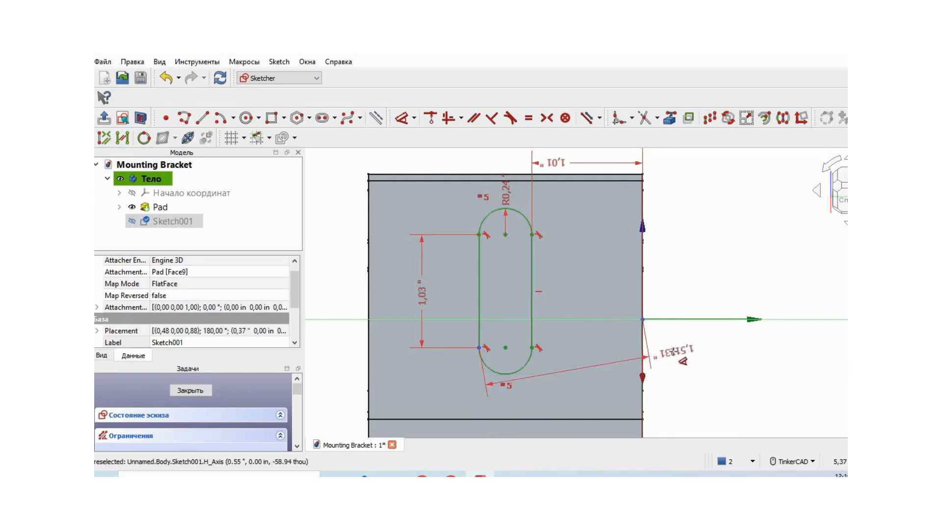
pyautogui.click(674, 354)
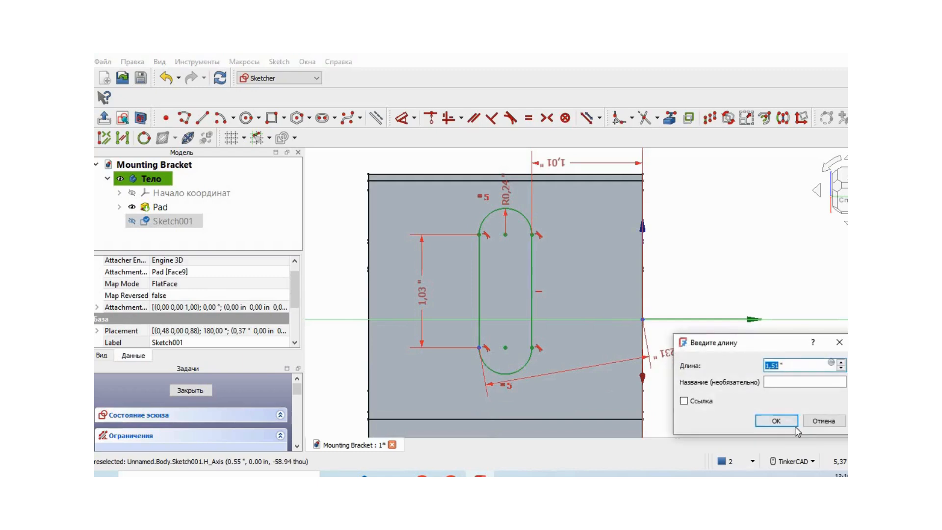
pyautogui.click(784, 424)
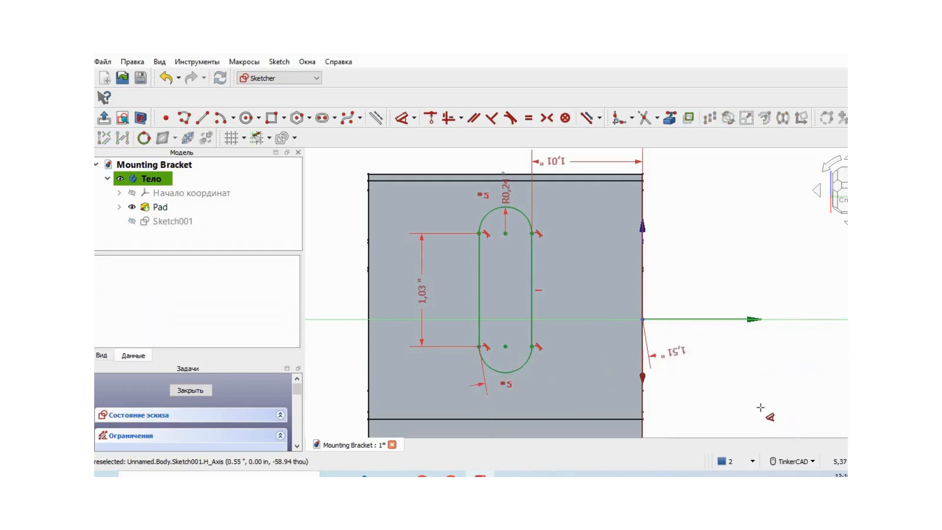
# Close the slot sketch and cut it through the arm as a pocket 0.20 in deep.
pyautogui.click(191, 389)
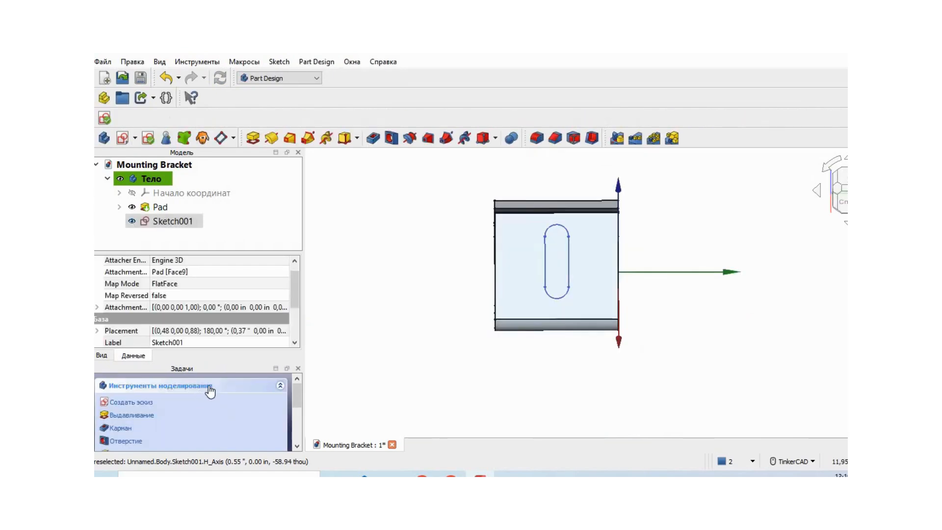
pyautogui.click(122, 428)
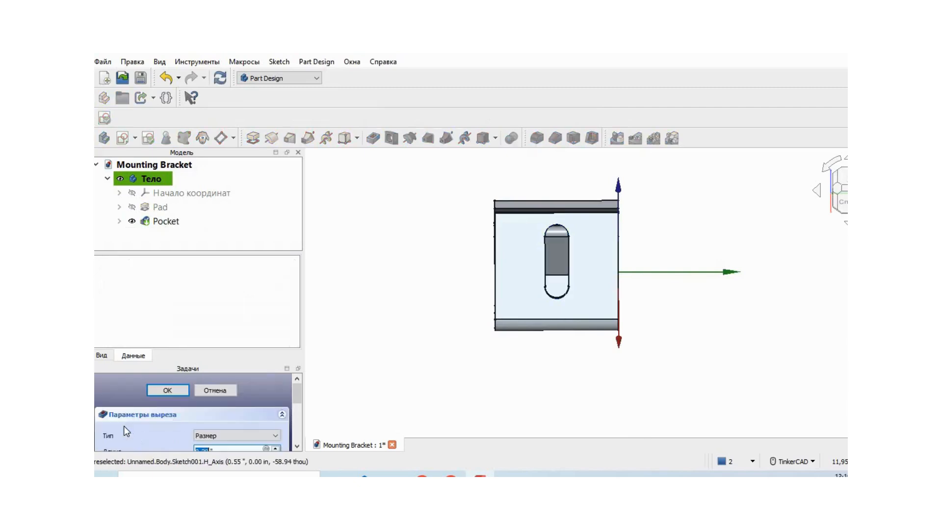
pyautogui.moveTo(341, 326); pyautogui.dragTo(395, 319, button='right')
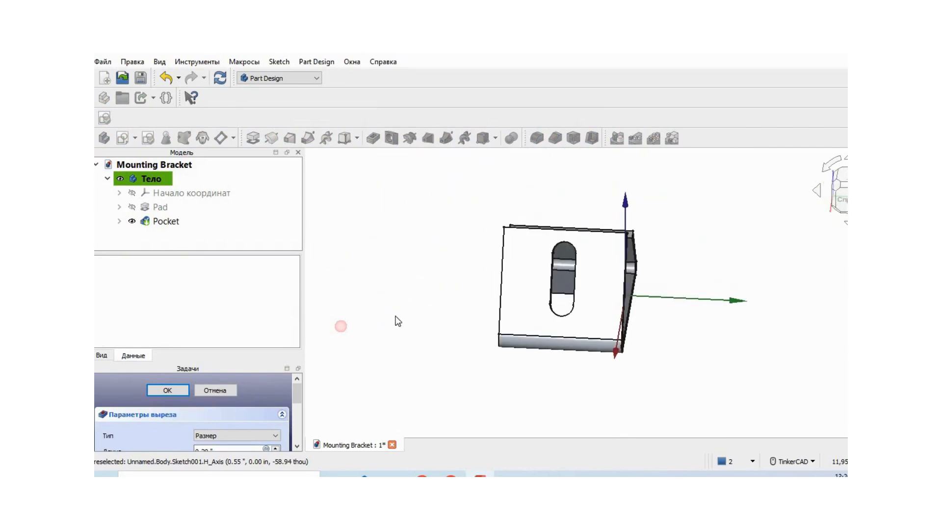
pyautogui.moveTo(743, 338); pyautogui.dragTo(656, 343, button='right')
pyautogui.moveTo(749, 345); pyautogui.dragTo(618, 351, button='middle')
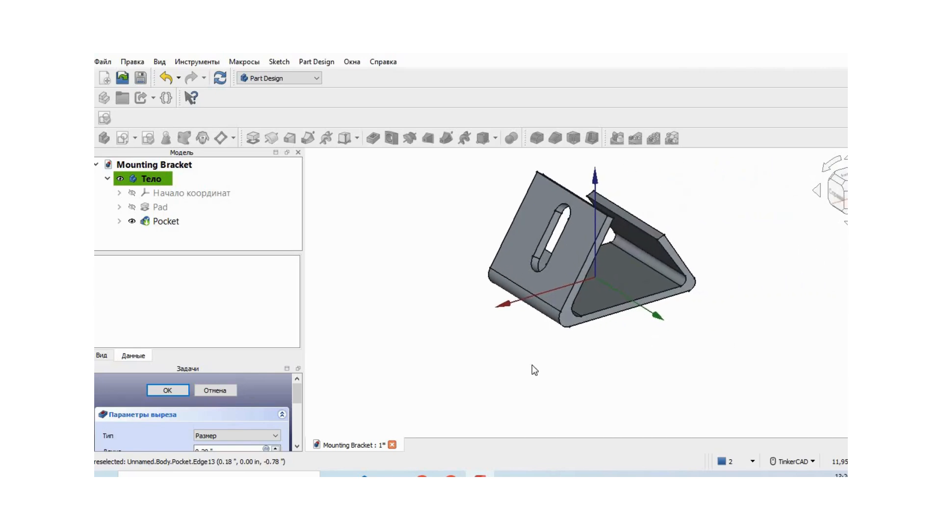
pyautogui.click(178, 389)
# Create a sketch on the plain outer face of the arm opposite the slotted one, with that arm's free edge facing up.
pyautogui.moveTo(743, 316); pyautogui.dragTo(608, 273, button='right')
pyautogui.moveTo(779, 281); pyautogui.dragTo(427, 290, button='middle')
pyautogui.moveTo(777, 271); pyautogui.dragTo(746, 296, button='right')
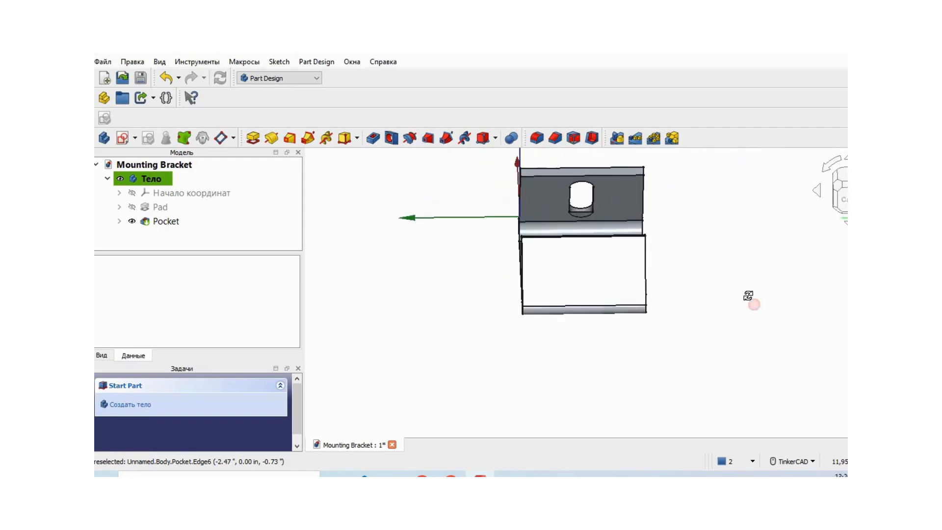
pyautogui.click(595, 270)
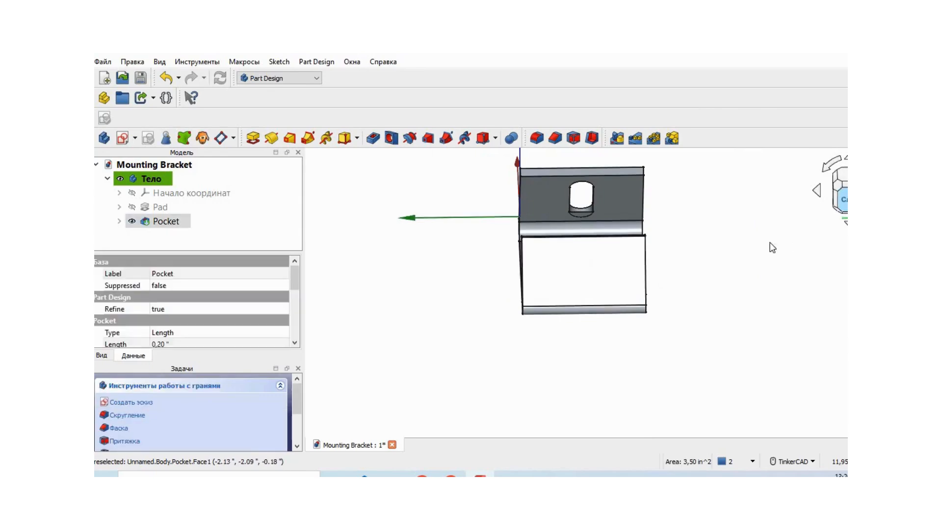
pyautogui.click(131, 402)
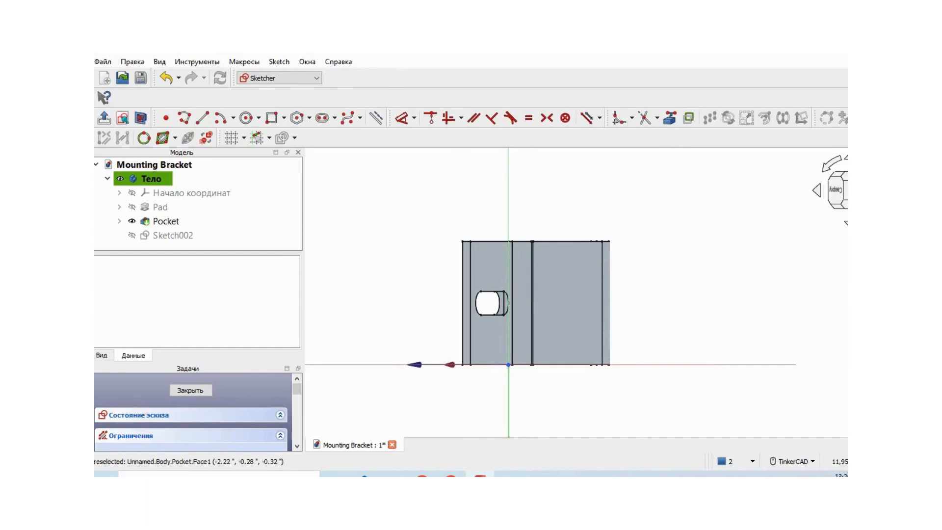
pyautogui.click(868, 164)
pyautogui.click(868, 164)
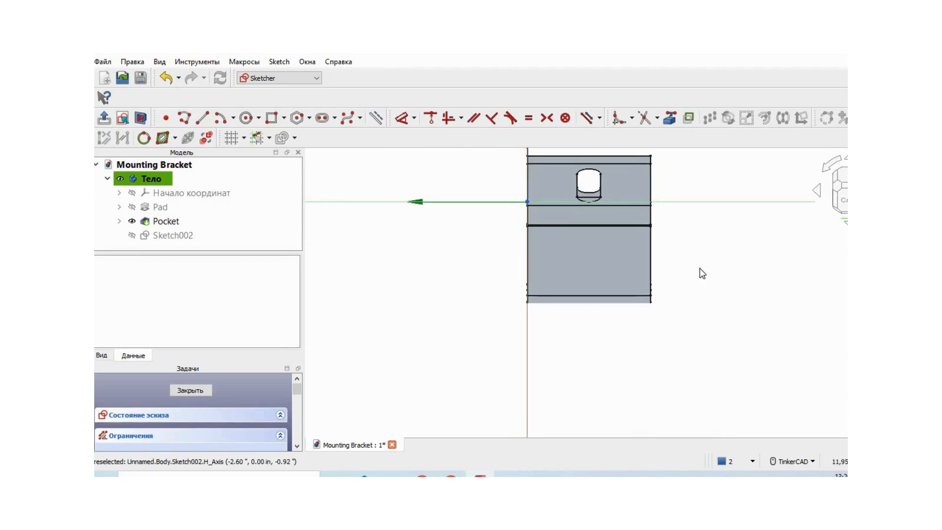
# Draw vertical construction lines extending below the face's right and left edges, plus one about 1.60 in long down its middle.
pyautogui.scroll(3, 685, 310)
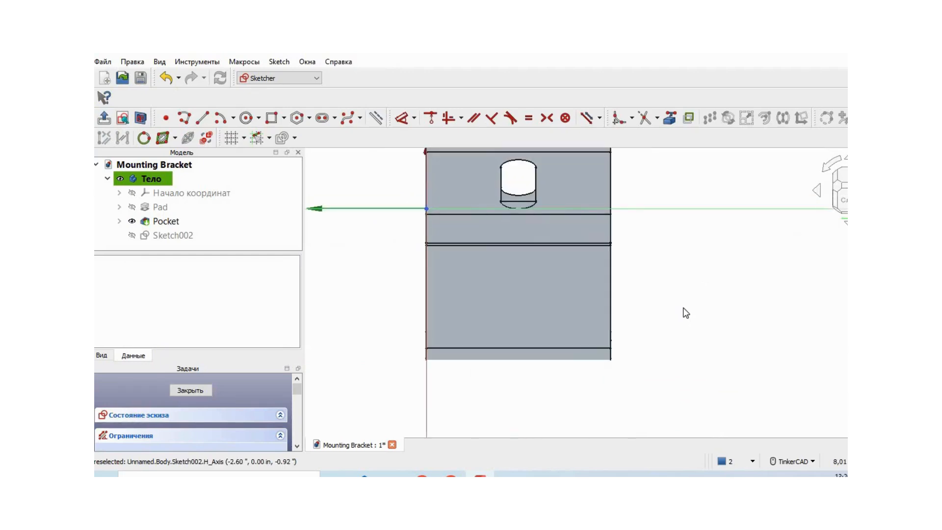
pyautogui.scroll(3, 686, 312)
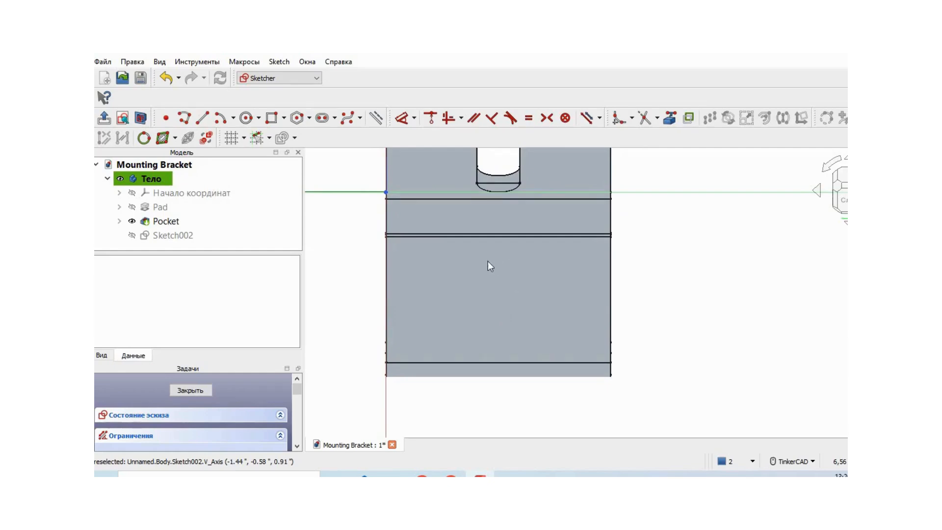
pyautogui.click(376, 119)
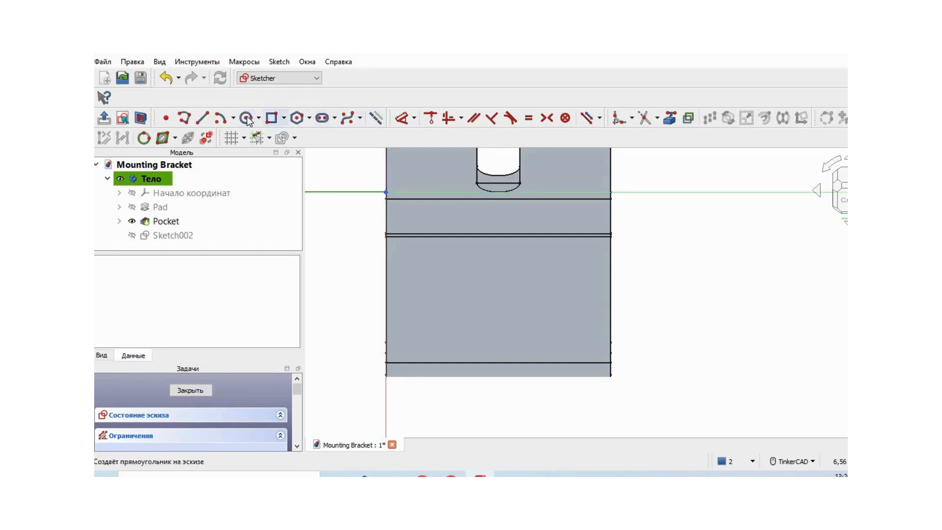
pyautogui.click(201, 117)
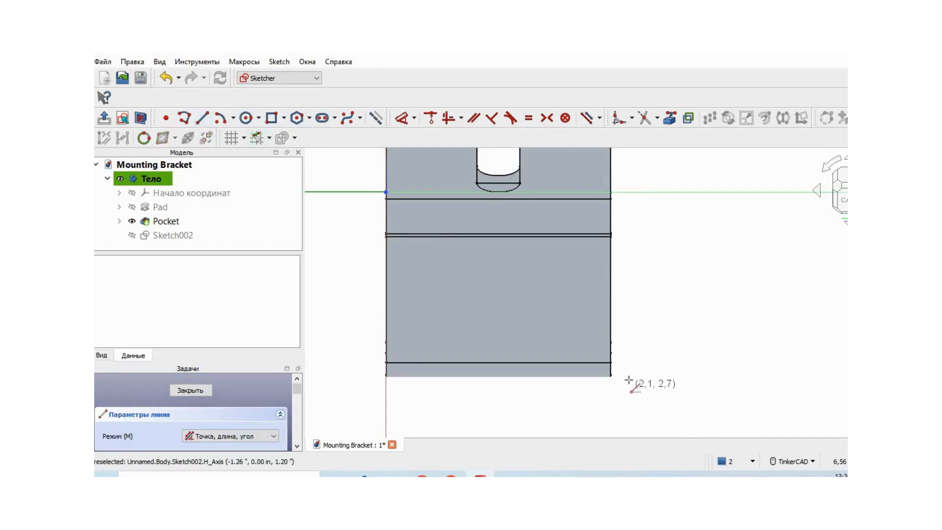
pyautogui.click(611, 375)
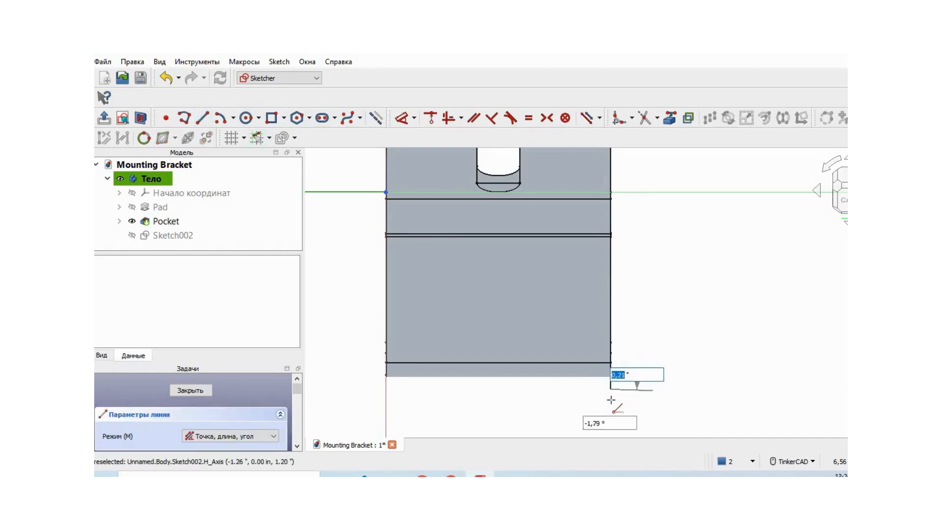
pyautogui.click(611, 416)
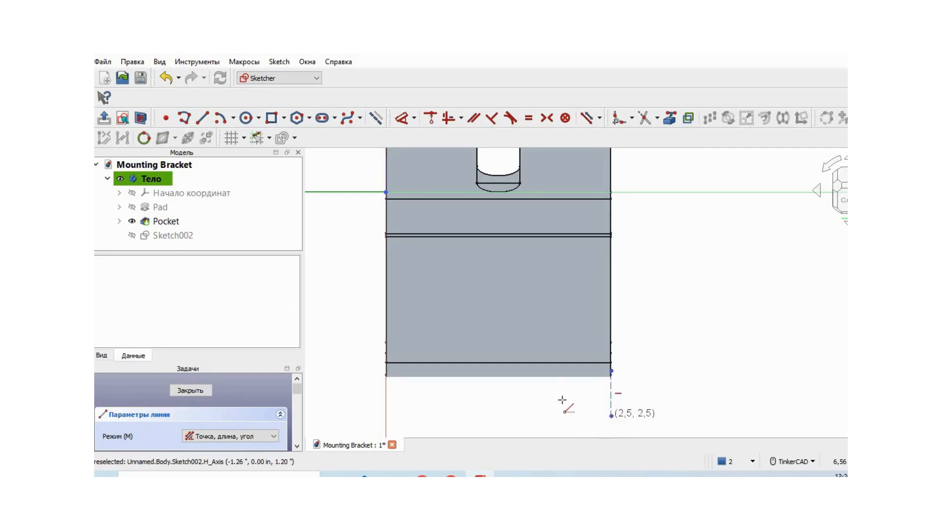
pyautogui.click(386, 421)
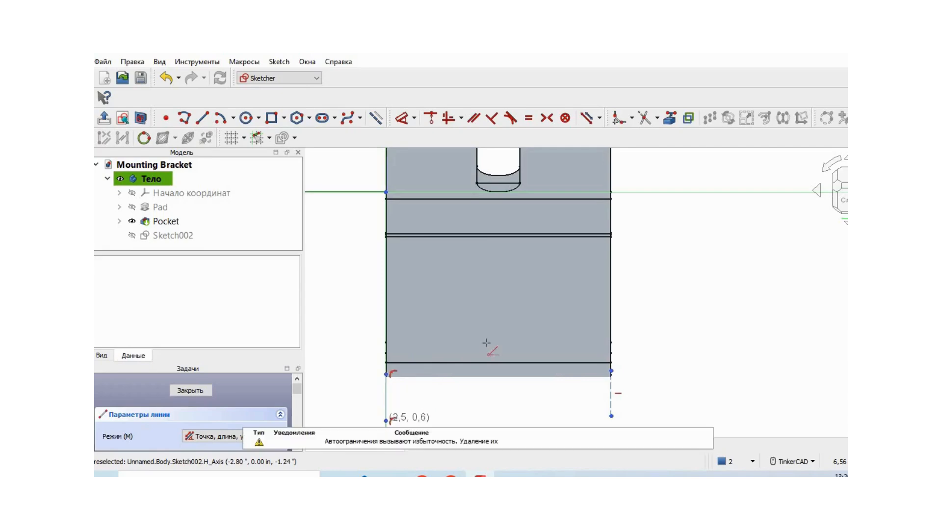
pyautogui.click(496, 258)
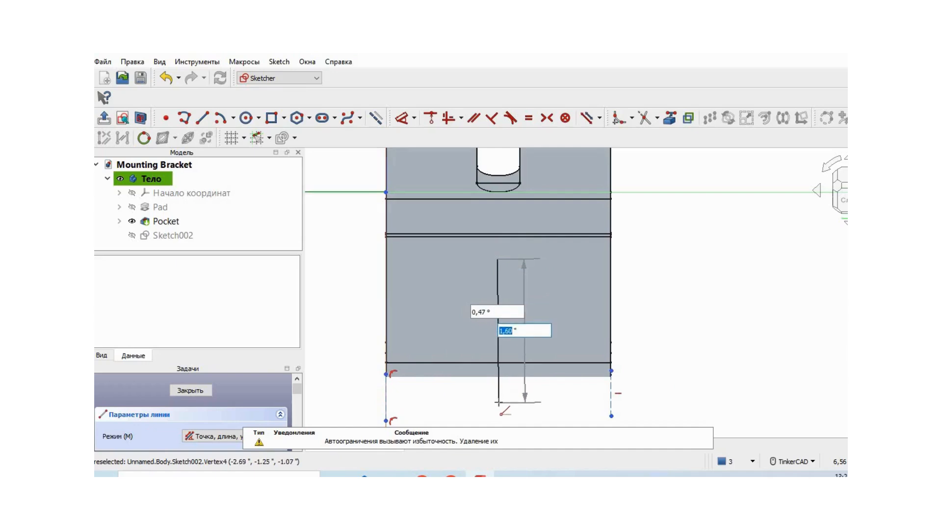
pyautogui.click(497, 402)
pyautogui.rightClick(748, 307)
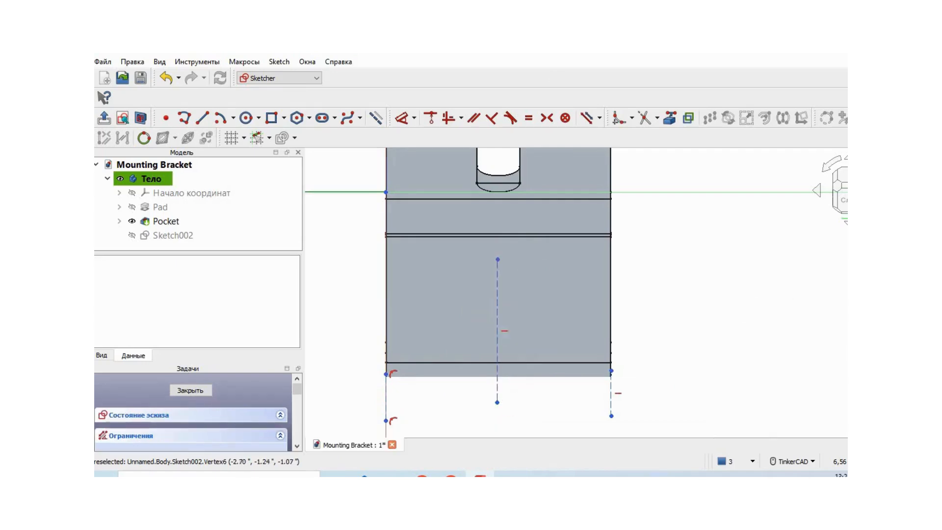
# Constrain the lower endpoints of the two edge construction lines symmetric about the middle construction line.
pyautogui.click(546, 118)
pyautogui.click(611, 416)
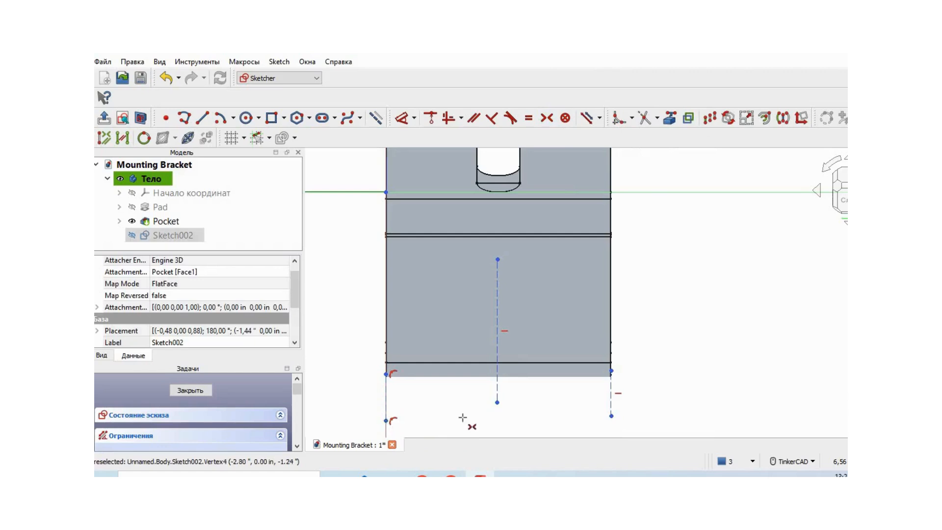
pyautogui.click(499, 375)
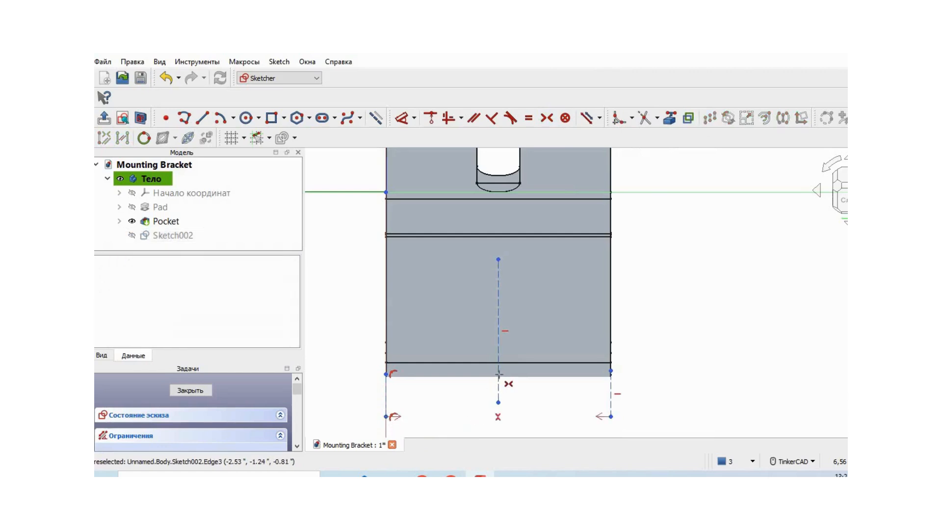
pyautogui.rightClick(709, 353)
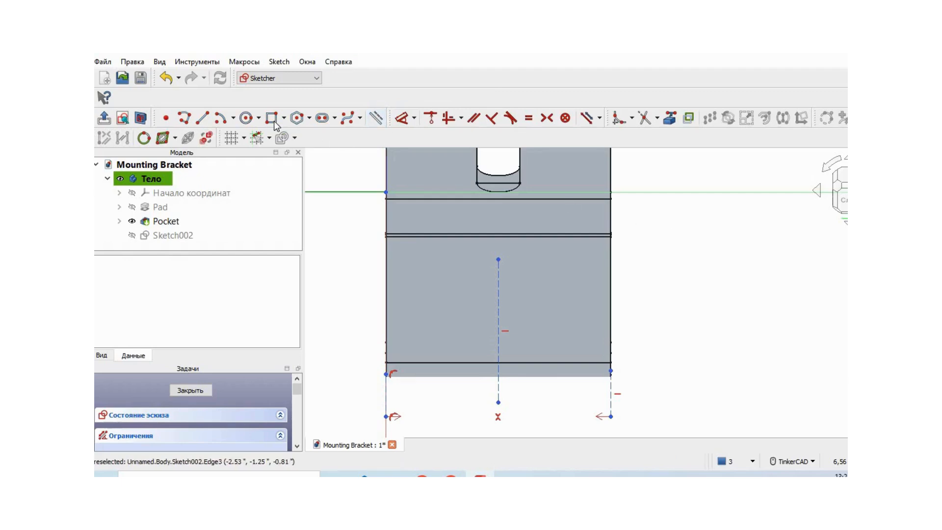
# Draw a circle about 0.55 in in diameter, centered on the middle construction line of the arm's face.
pyautogui.click(259, 118)
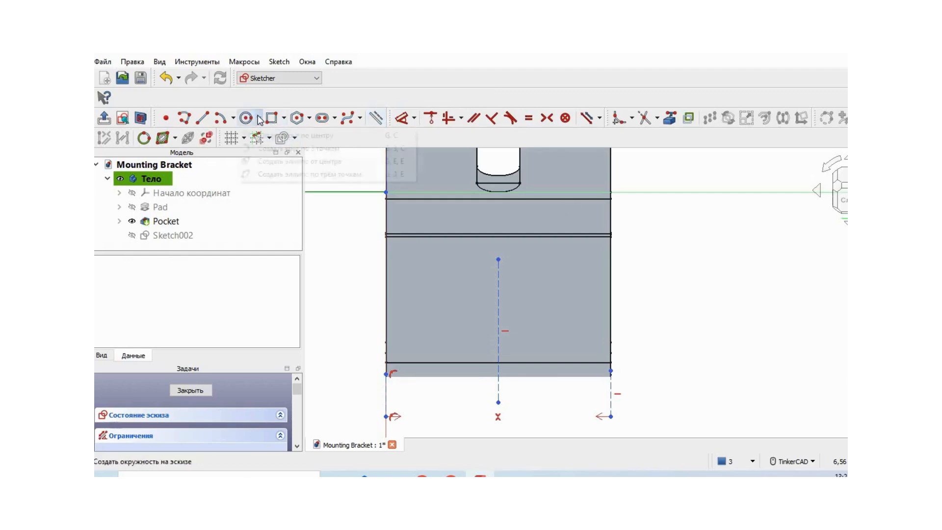
pyautogui.click(285, 133)
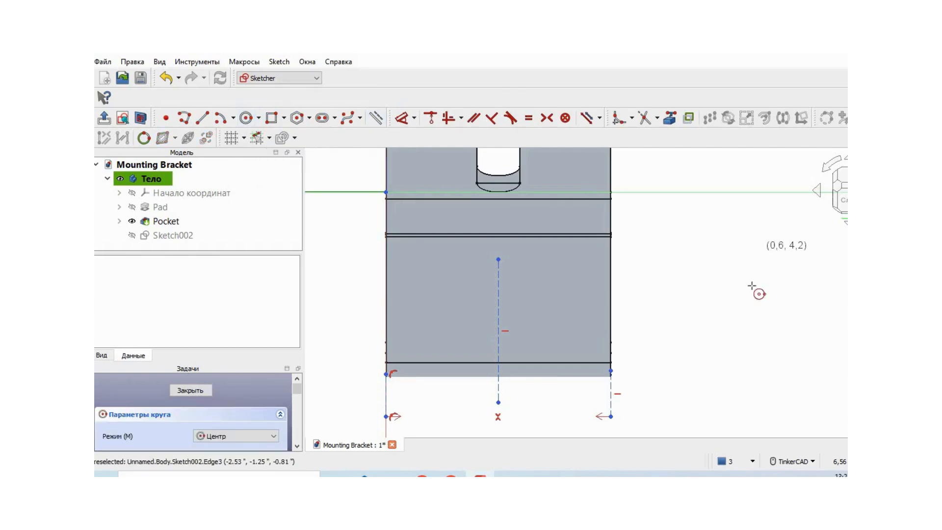
pyautogui.click(497, 314)
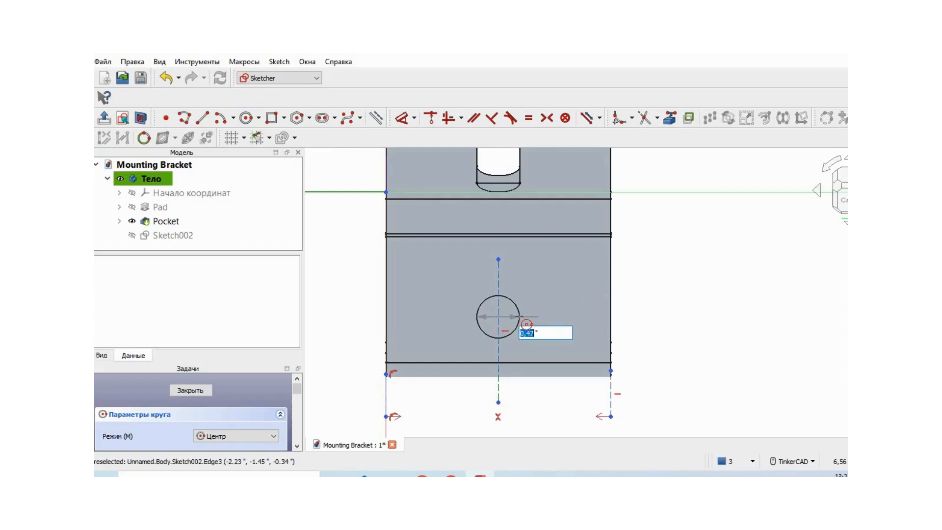
pyautogui.click(523, 320)
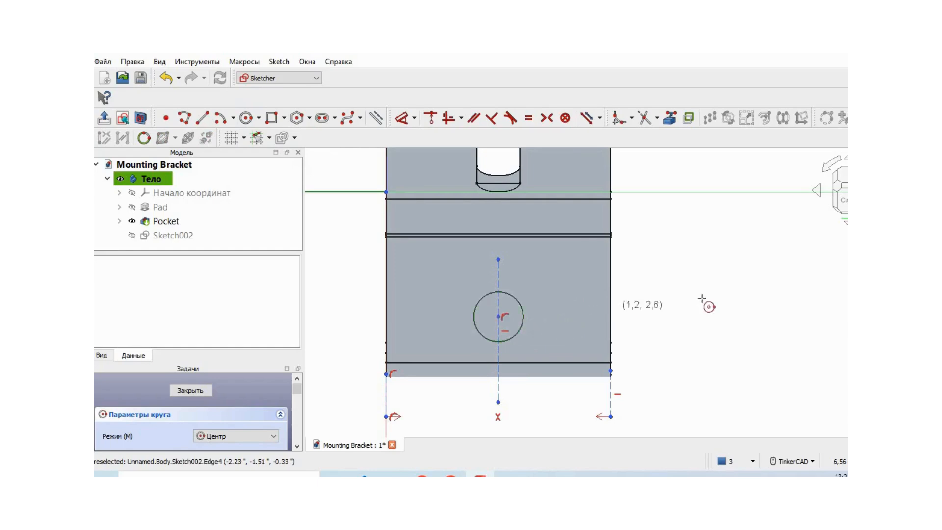
pyautogui.rightClick(708, 301)
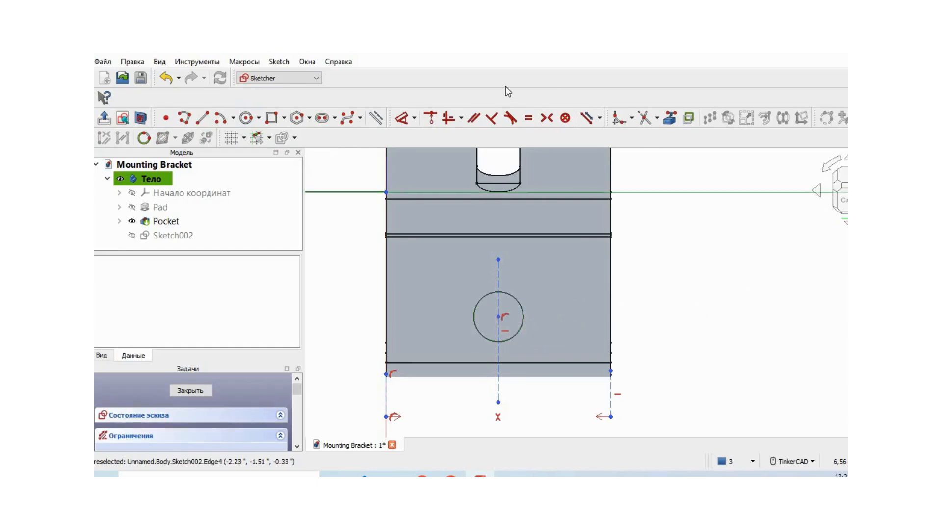
# Set the circle's diameter to 0.50 in.
pyautogui.click(414, 118)
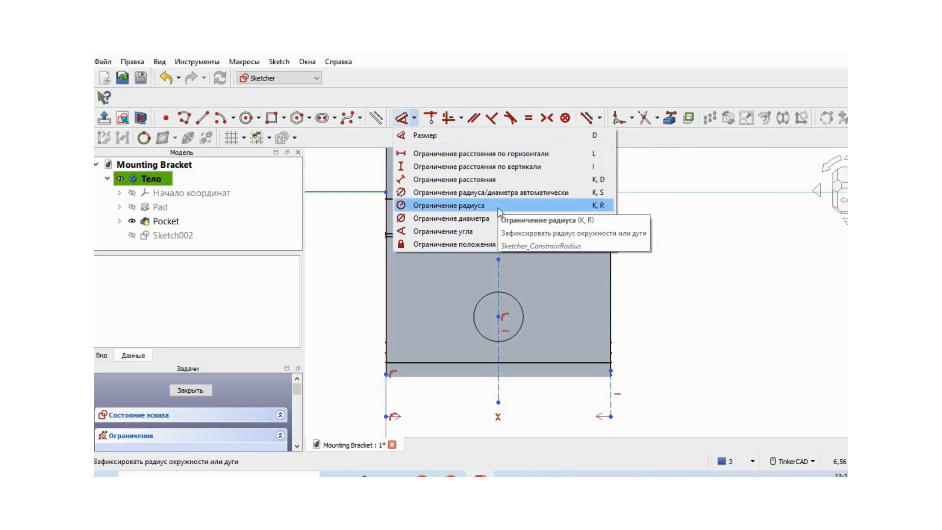
pyautogui.click(493, 219)
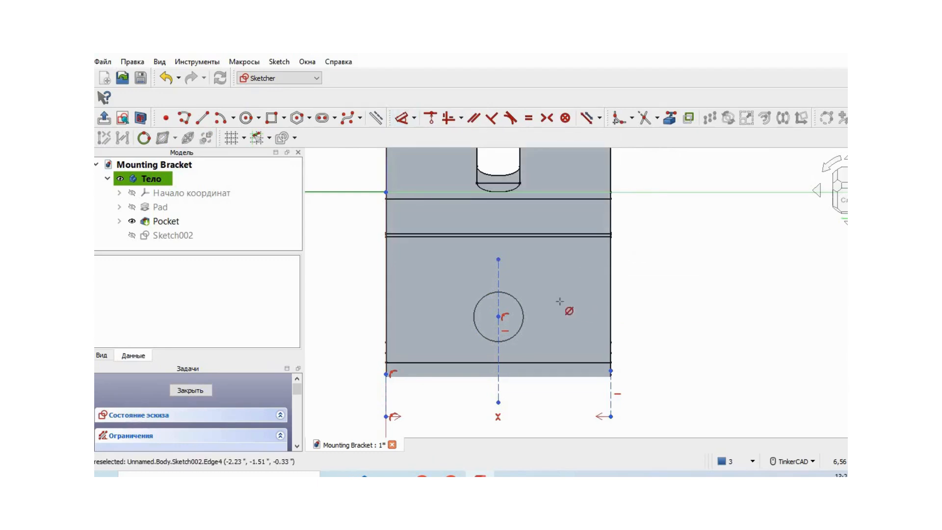
pyautogui.click(522, 303)
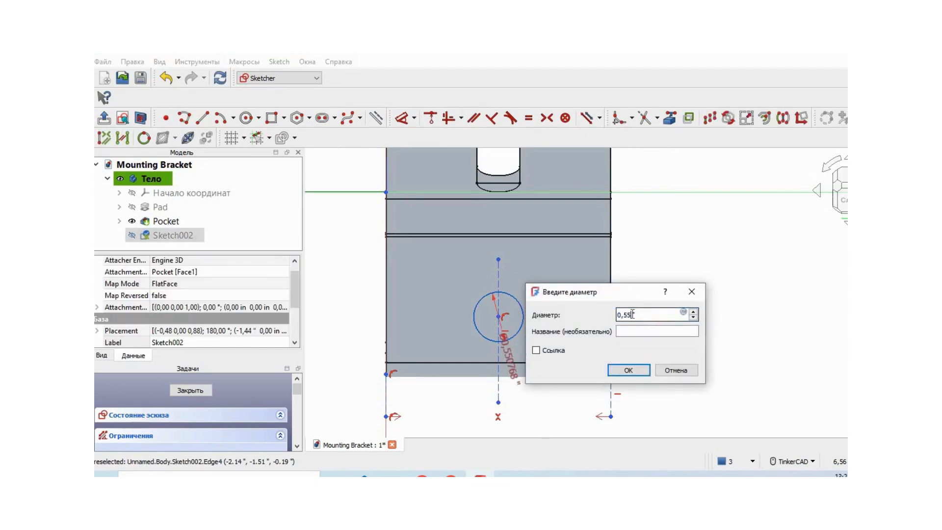
pyautogui.write('0,50')
pyautogui.click(628, 370)
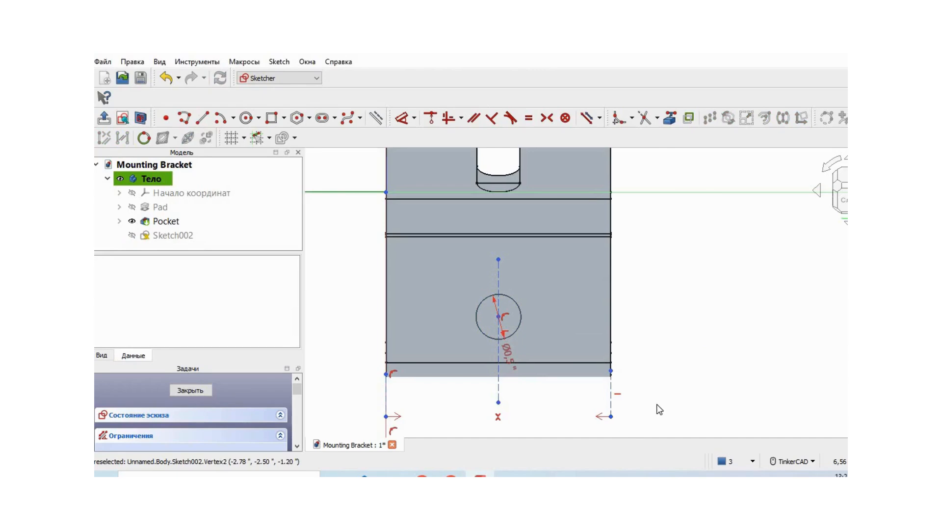
# Delete the right, middle and left vertical construction lines, keeping the circle.
pyautogui.moveTo(672, 393); pyautogui.dragTo(670, 346, button='middle')
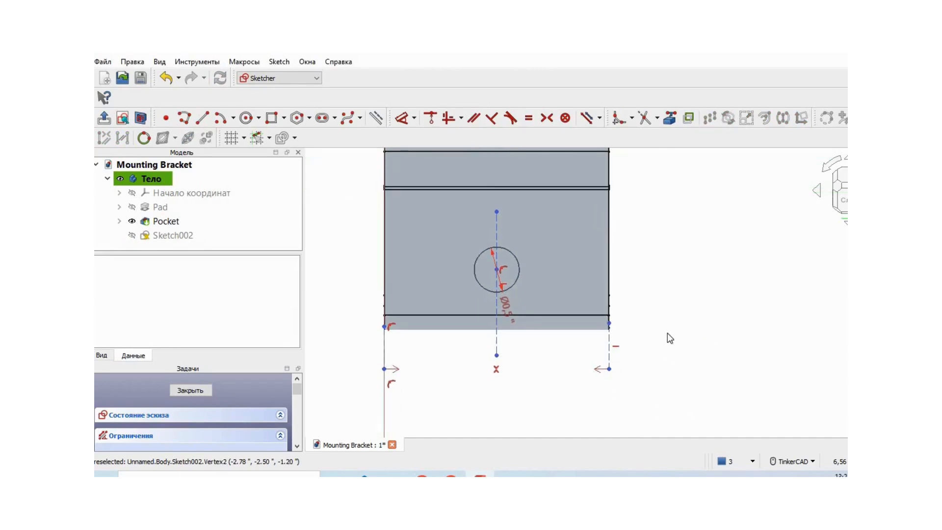
pyautogui.click(610, 346)
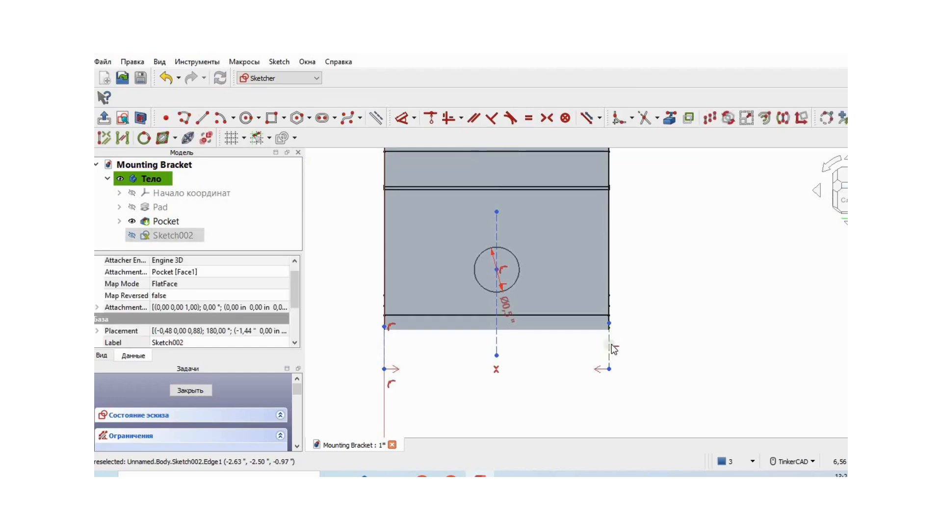
pyautogui.rightClick(613, 348)
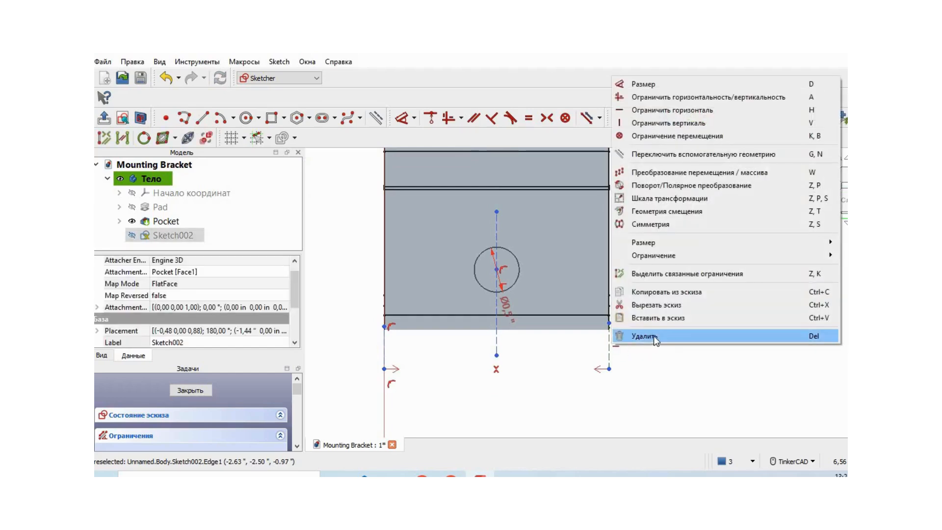
pyautogui.click(653, 336)
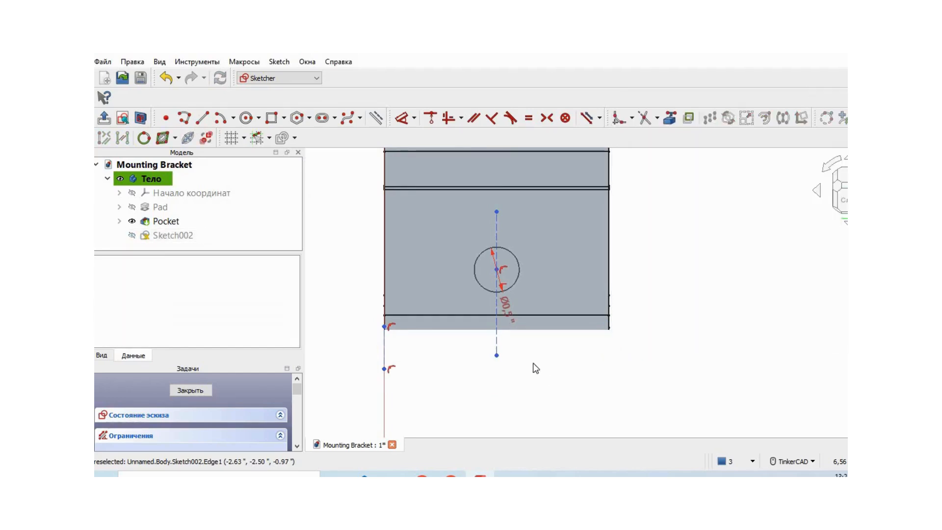
pyautogui.click(501, 340)
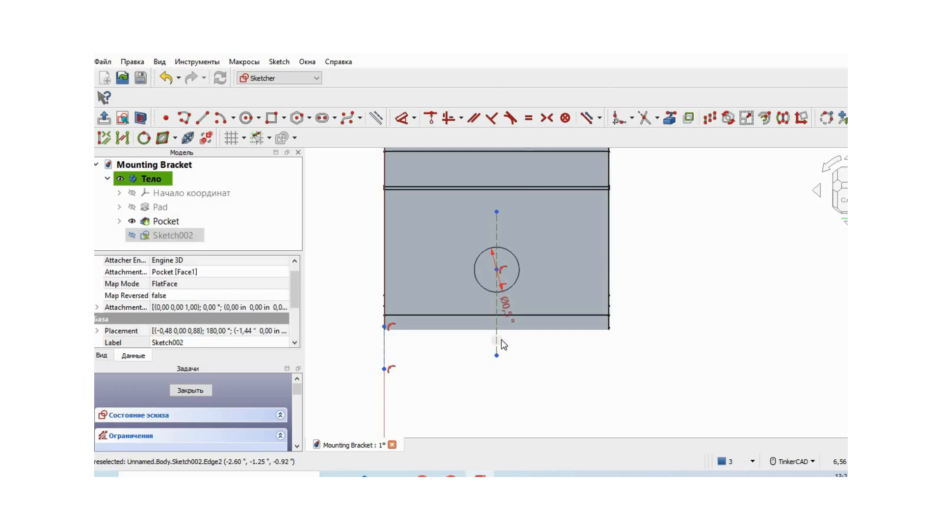
pyautogui.rightClick(502, 344)
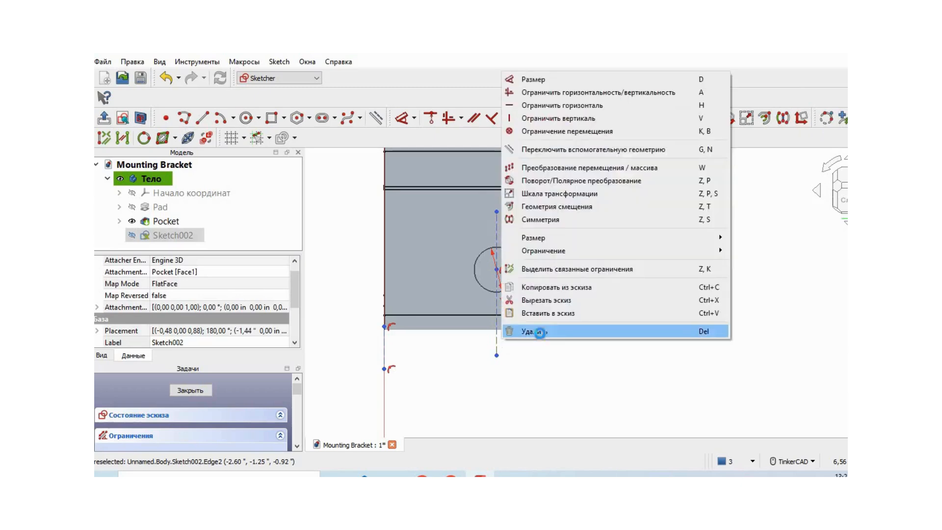
pyautogui.click(533, 332)
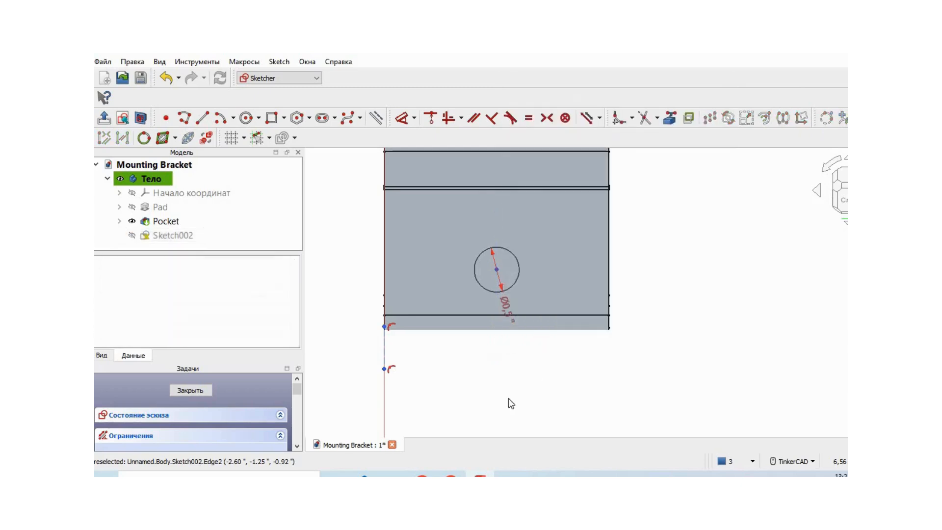
pyautogui.click(388, 353)
pyautogui.rightClick(387, 352)
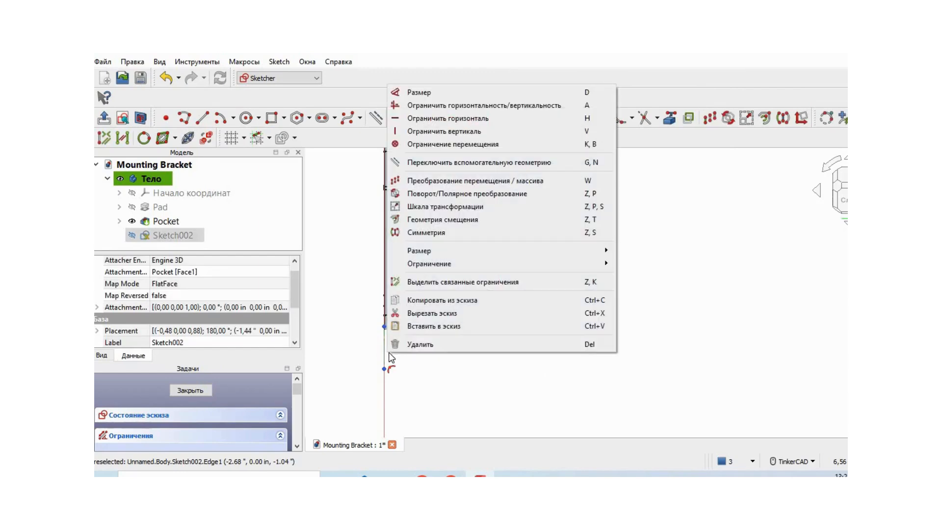
pyautogui.click(428, 345)
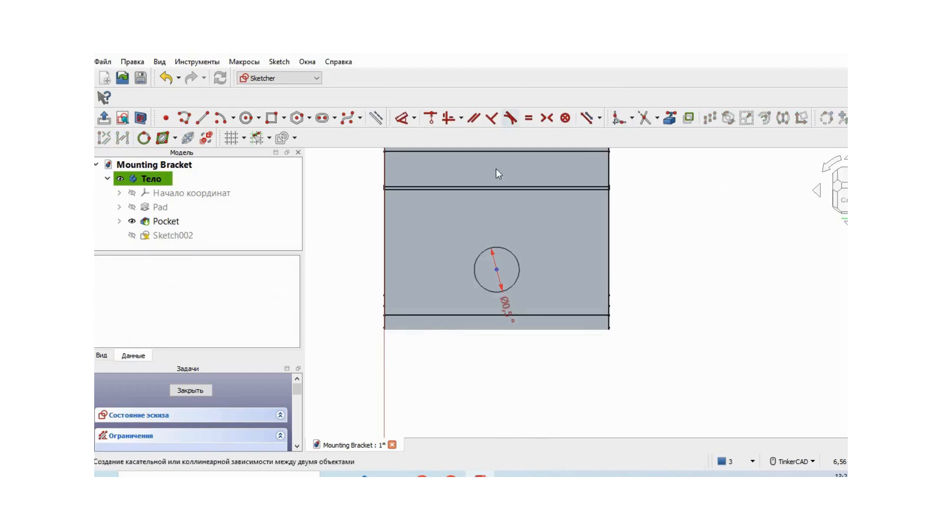
# Lock the circle's center in place with a position constraint.
pyautogui.click(414, 118)
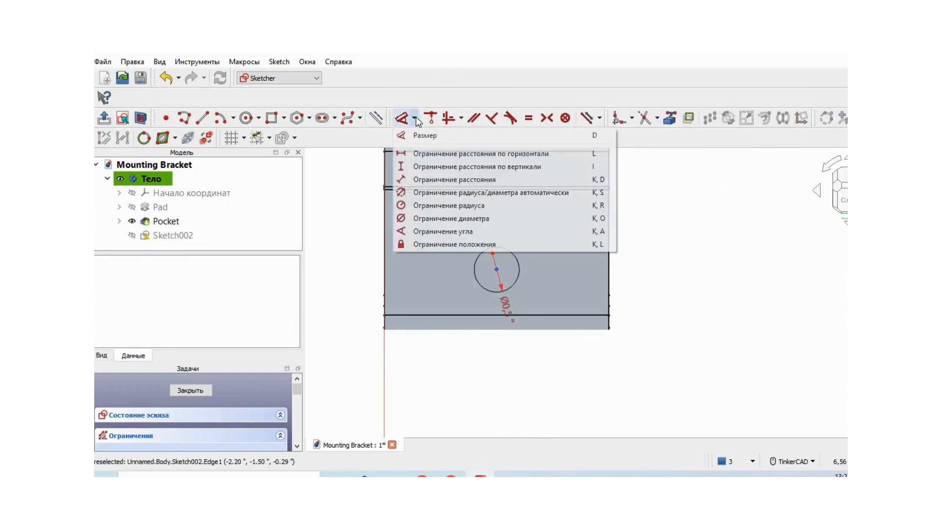
pyautogui.click(443, 244)
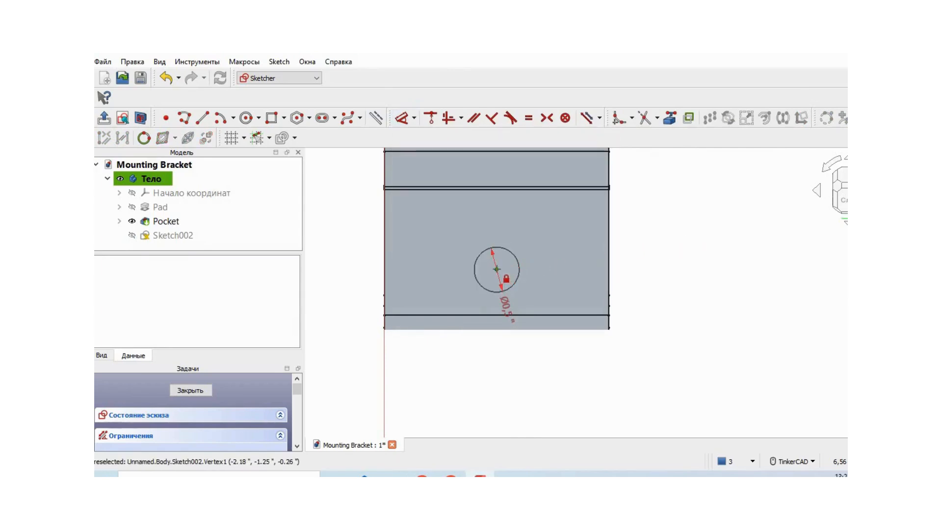
pyautogui.click(497, 269)
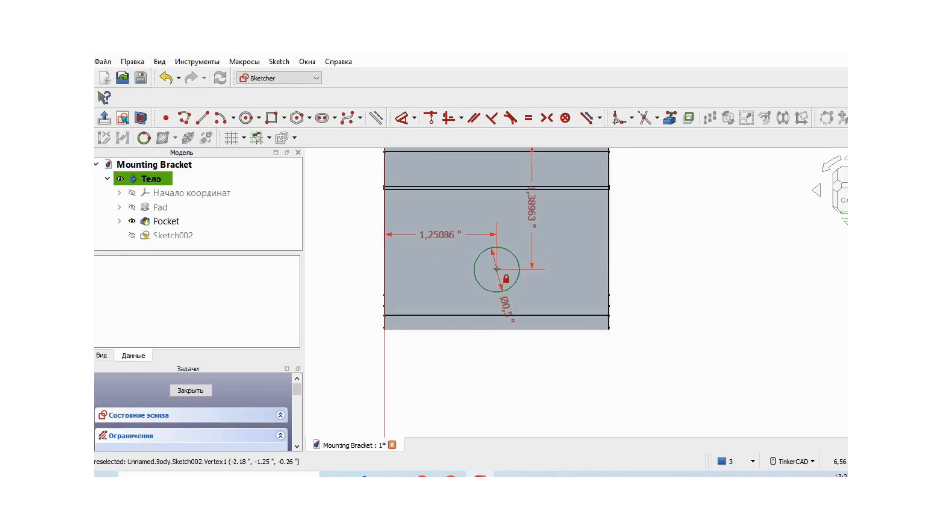
pyautogui.rightClick(643, 246)
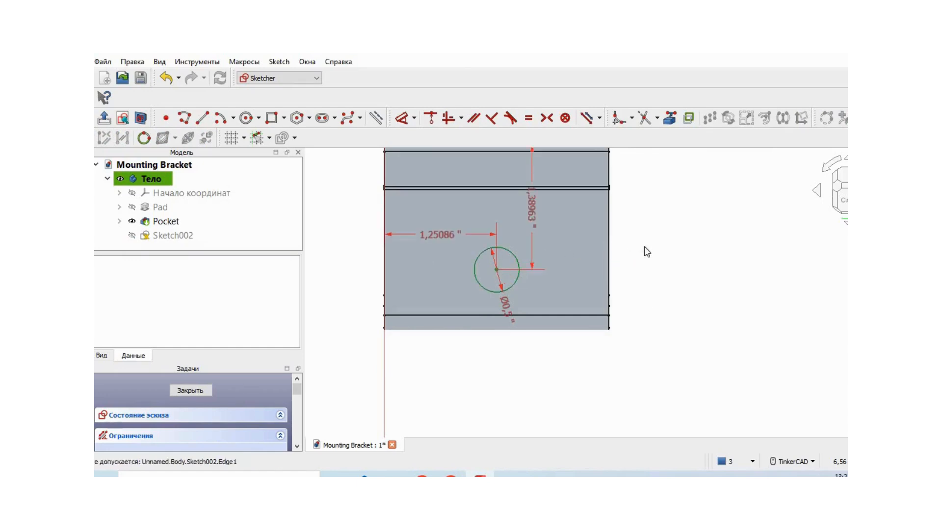
pyautogui.moveTo(681, 293); pyautogui.dragTo(713, 327, button='middle')
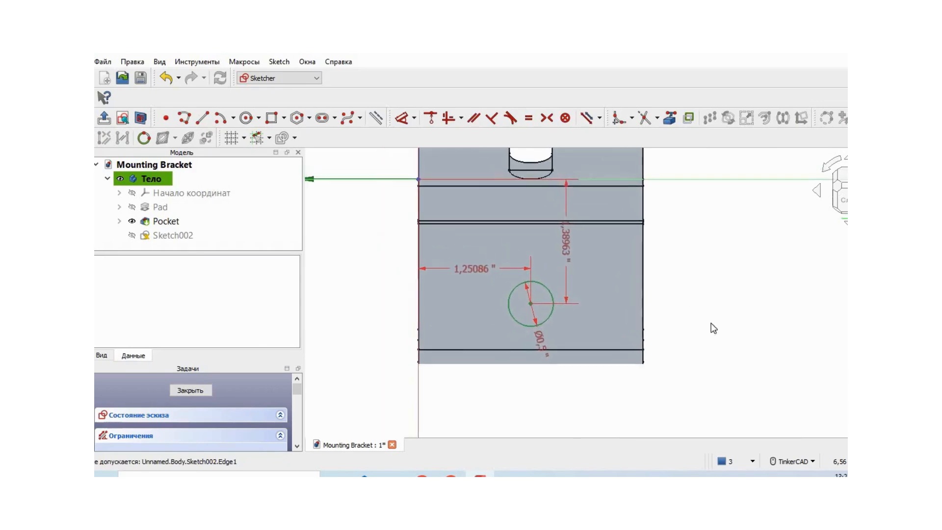
# Close the circle sketch and create a pocket 0.20 in deep from it.
pyautogui.click(199, 390)
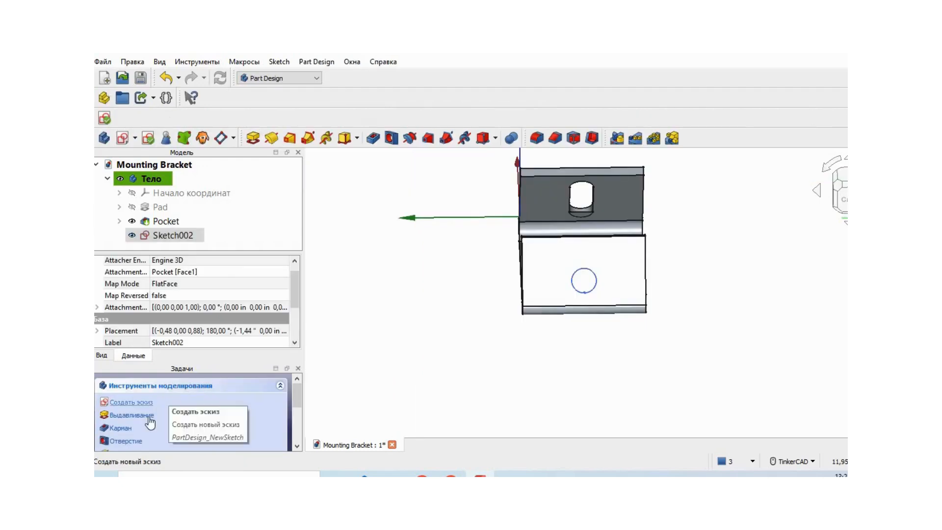
pyautogui.click(120, 428)
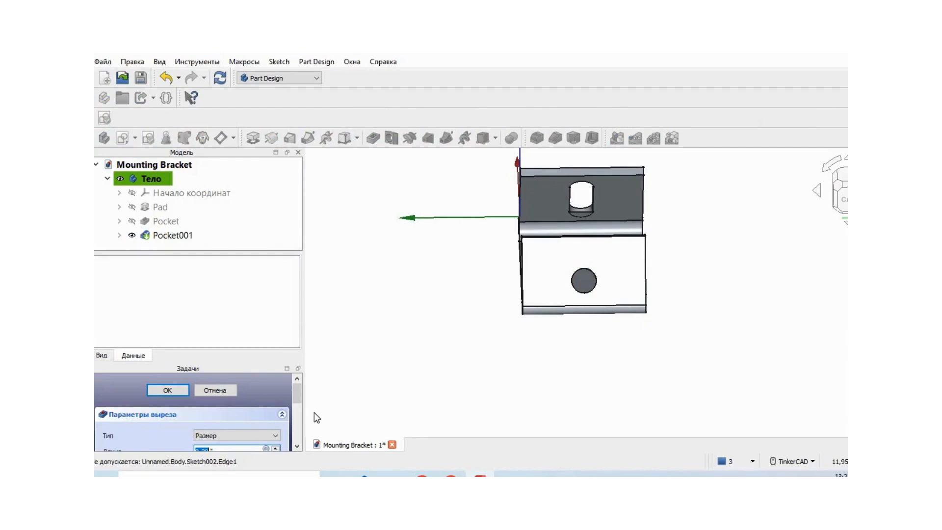
pyautogui.moveTo(296, 392); pyautogui.dragTo(297, 401)
# Check the round hole's pocket preview and the slot from all sides, and accept the pocket.
pyautogui.moveTo(377, 337)
pyautogui.mouseDown(button='right')
pyautogui.moveTo(454, 337)
pyautogui.moveTo(376, 334)
pyautogui.moveTo(376, 324)
pyautogui.mouseUp(button='right')
pyautogui.moveTo(714, 292); pyautogui.dragTo(604, 297, button='right')
pyautogui.moveTo(689, 309); pyautogui.dragTo(548, 314, button='right')
pyautogui.moveTo(491, 236); pyautogui.dragTo(561, 267, button='right')
pyautogui.moveTo(502, 237); pyautogui.dragTo(564, 392, button='middle')
pyautogui.moveTo(352, 256); pyautogui.dragTo(435, 271, button='right')
pyautogui.moveTo(432, 247); pyautogui.dragTo(648, 395, button='middle')
pyautogui.moveTo(419, 336); pyautogui.dragTo(525, 301, button='right')
pyautogui.moveTo(488, 315); pyautogui.dragTo(675, 172, button='middle')
pyautogui.moveTo(449, 370); pyautogui.dragTo(502, 351, button='right')
pyautogui.moveTo(474, 356); pyautogui.dragTo(644, 256, button='middle')
pyautogui.moveTo(497, 346); pyautogui.dragTo(539, 333, button='right')
pyautogui.moveTo(465, 292); pyautogui.dragTo(758, 295, button='middle')
pyautogui.moveTo(690, 377); pyautogui.dragTo(635, 380, button='right')
pyautogui.scroll(2, 299, 397)
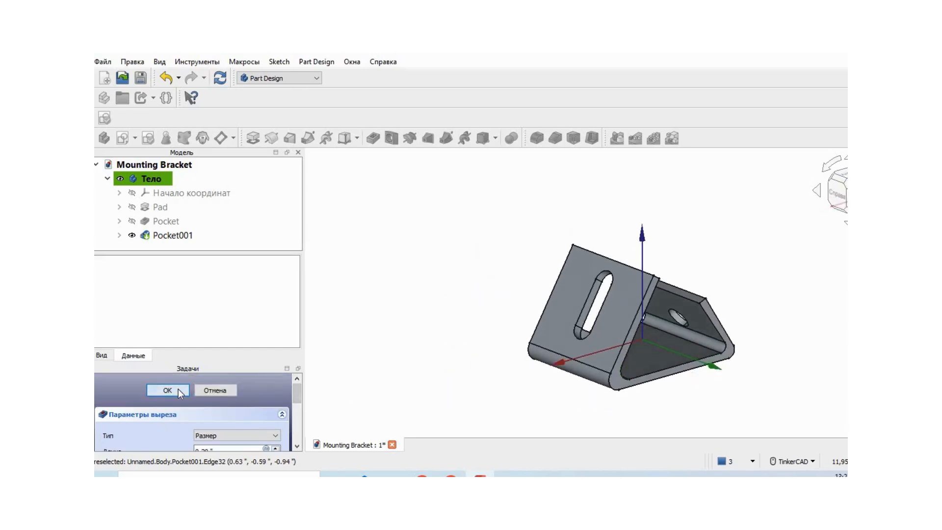
pyautogui.click(167, 390)
# Apply a random color to the bracket by way of its inner base face.
pyautogui.moveTo(438, 389); pyautogui.dragTo(393, 326, button='middle')
pyautogui.moveTo(778, 337); pyautogui.dragTo(768, 332, button='right')
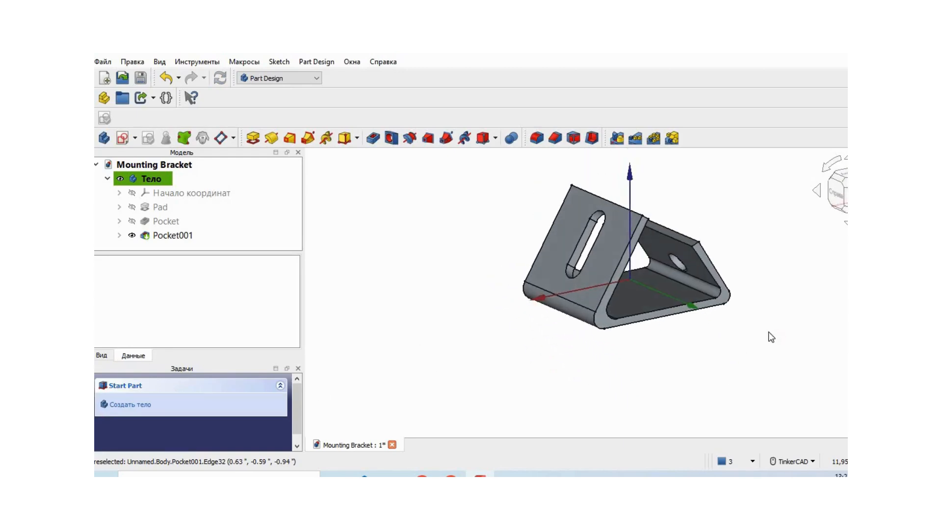
pyautogui.click(644, 301)
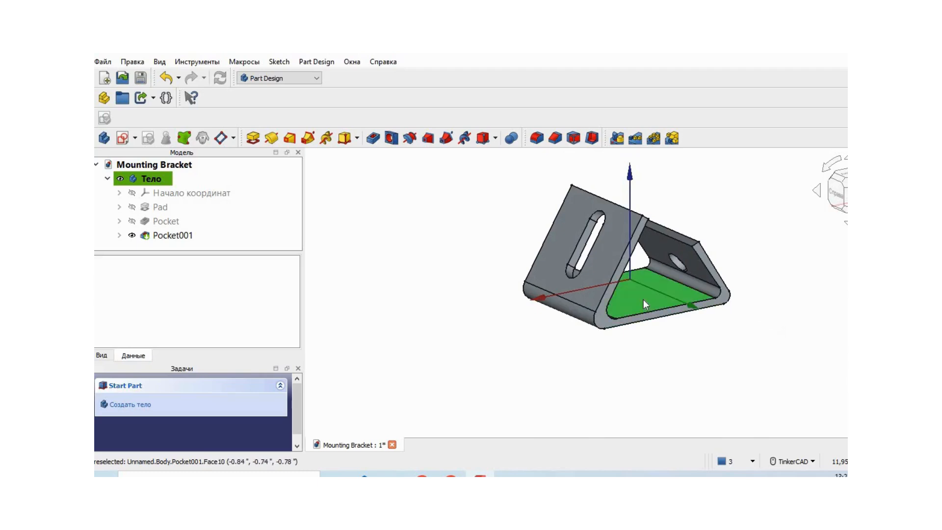
pyautogui.click(643, 299)
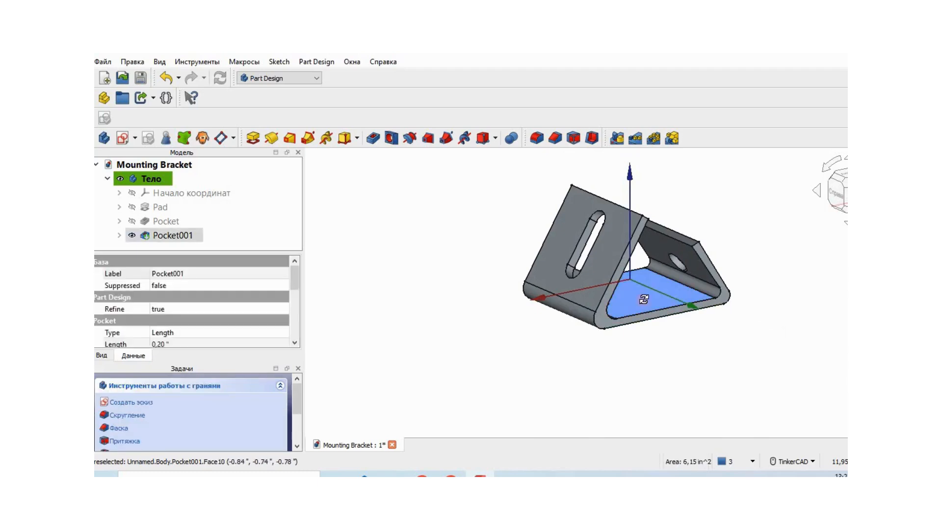
pyautogui.rightClick(643, 299)
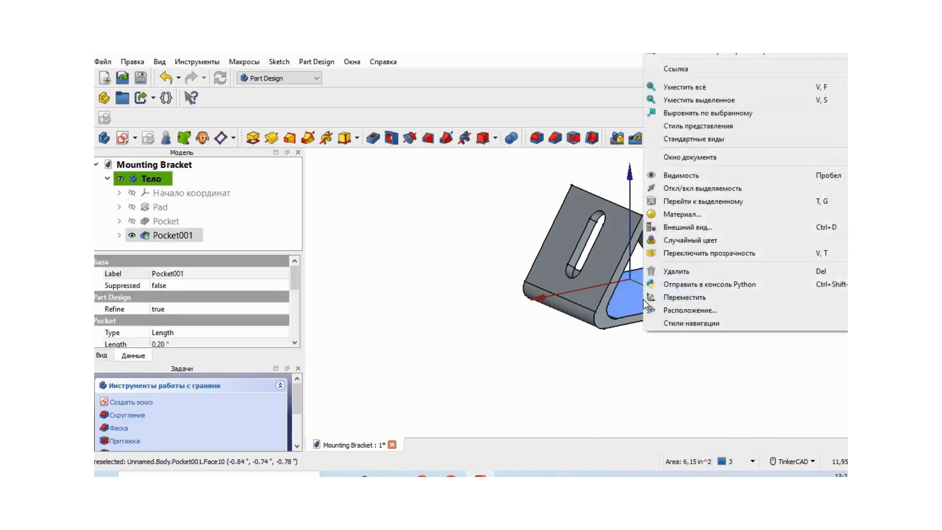
pyautogui.click(715, 240)
pyautogui.click(708, 374)
pyautogui.moveTo(745, 354); pyautogui.dragTo(764, 357, button='right')
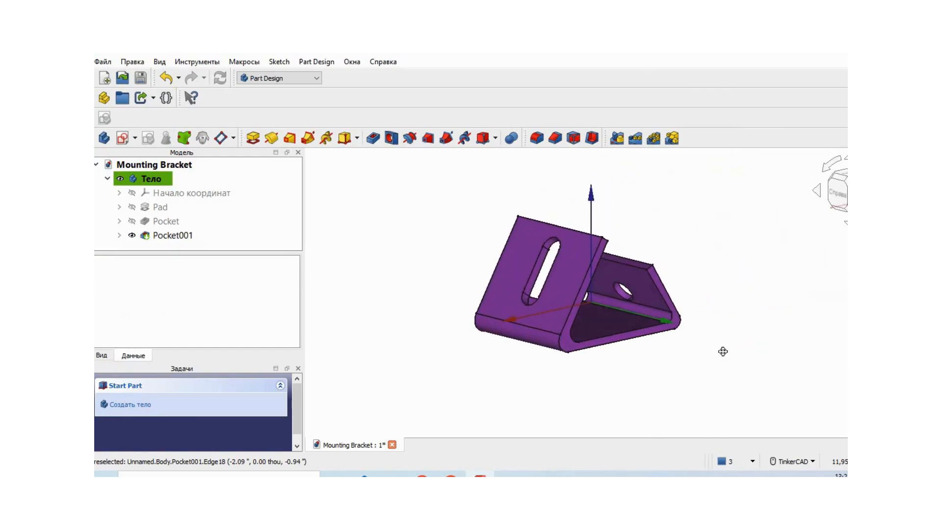
pyautogui.moveTo(723, 351); pyautogui.dragTo(679, 312, button='middle')
pyautogui.moveTo(760, 294); pyautogui.dragTo(727, 314, button='right')
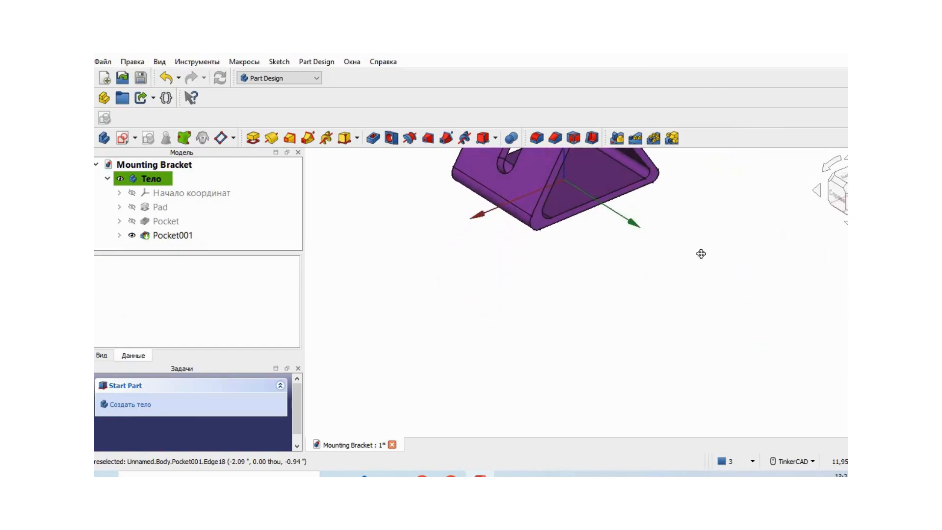
pyautogui.moveTo(701, 254); pyautogui.dragTo(660, 315, button='middle')
pyautogui.moveTo(580, 370); pyautogui.dragTo(537, 346, button='right')
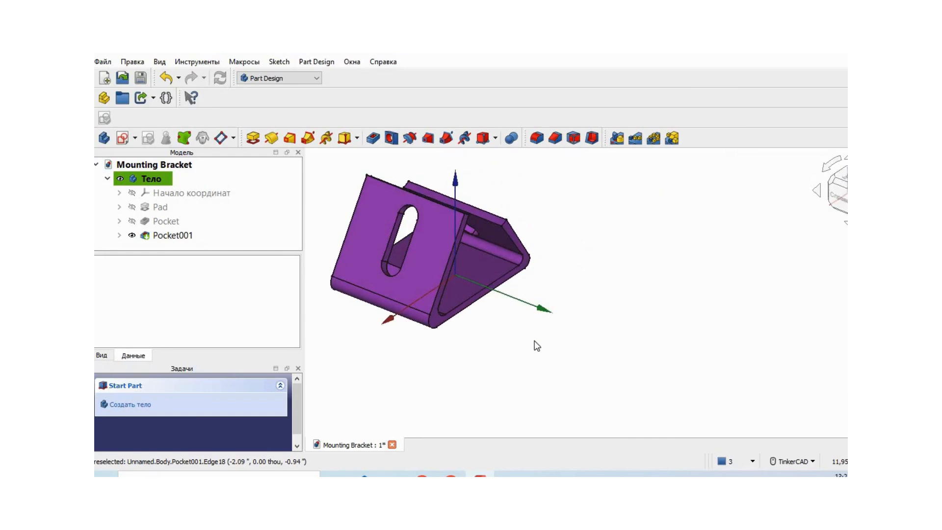
pyautogui.moveTo(529, 341); pyautogui.dragTo(648, 355, button='middle')
pyautogui.moveTo(563, 375)
pyautogui.mouseDown(button='right')
pyautogui.moveTo(626, 372)
pyautogui.moveTo(557, 375)
pyautogui.moveTo(564, 389)
pyautogui.mouseUp(button='right')
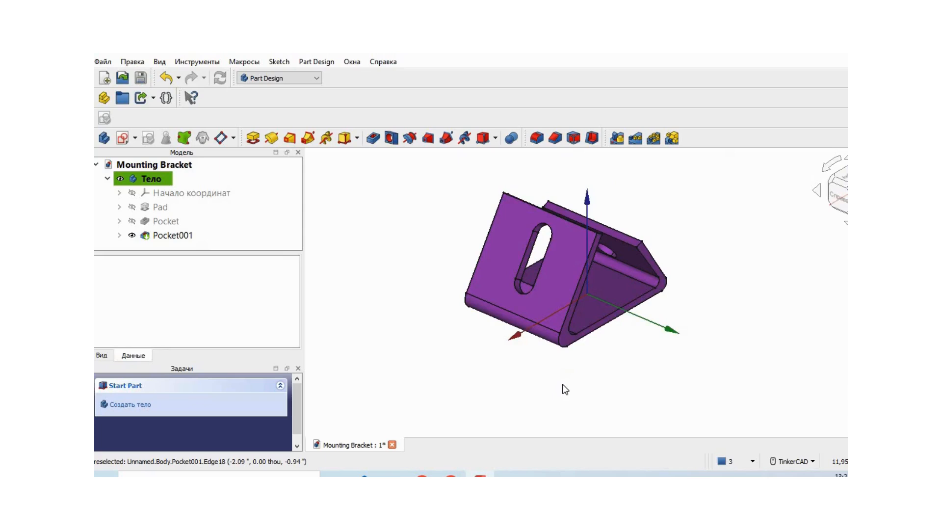
# Save the finished bracket document to the desktop as Mounting Bracket.FCStd.
pyautogui.click(103, 61)
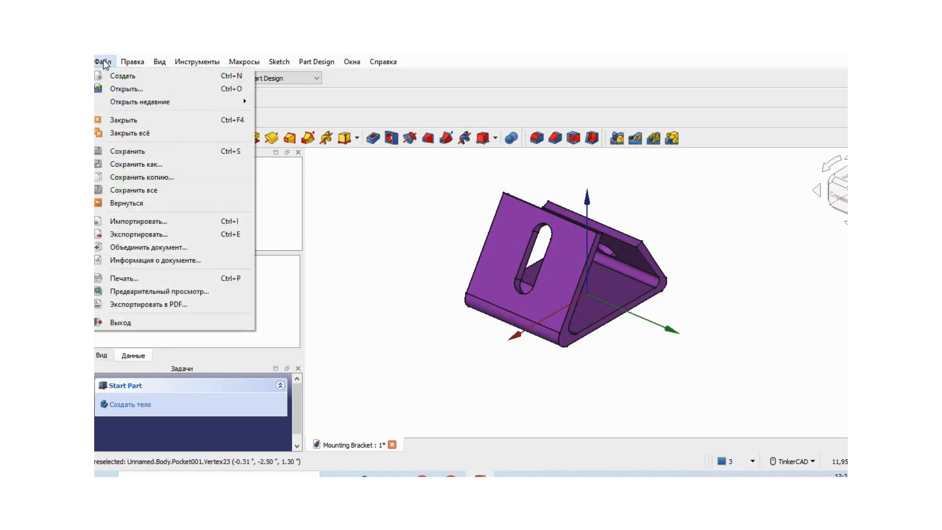
pyautogui.click(137, 150)
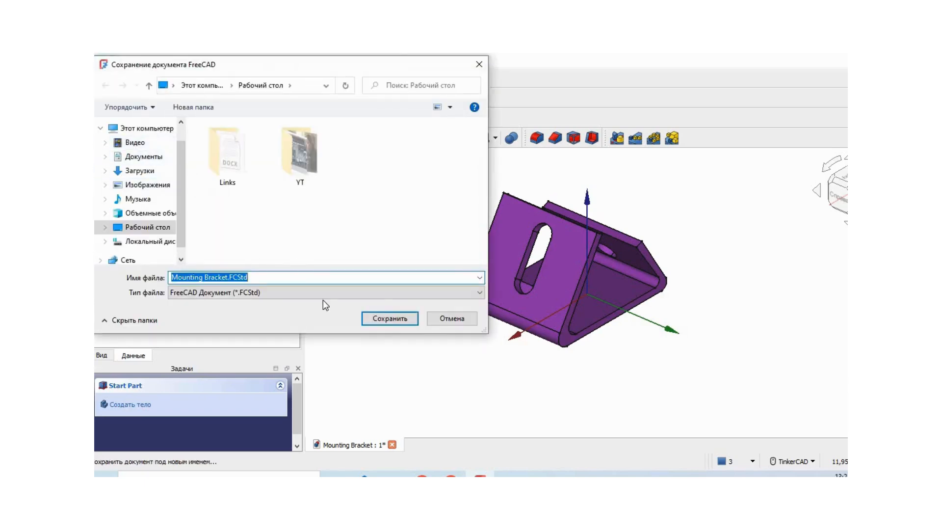
pyautogui.click(389, 318)
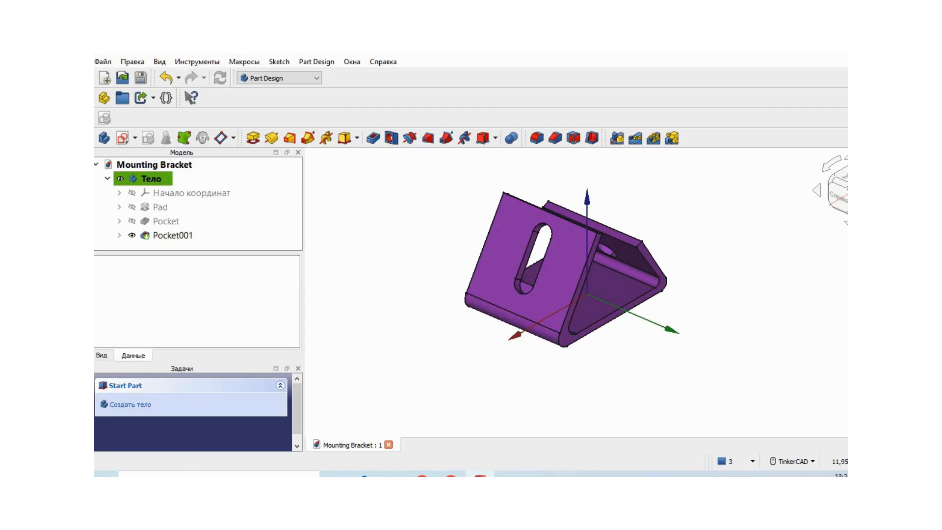
# Save the bracket document under the new name Mounting Bracket_1.FCStd on the desktop.
pyautogui.click(103, 62)
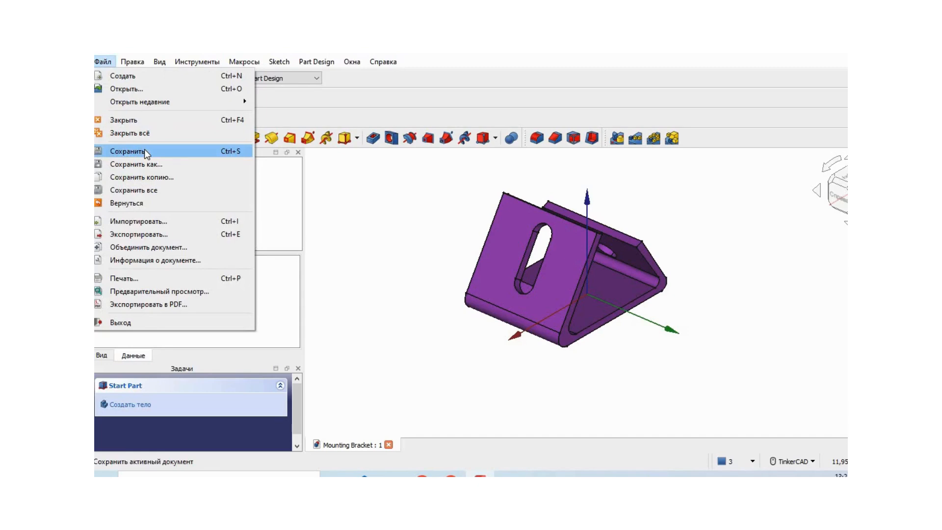
pyautogui.click(150, 165)
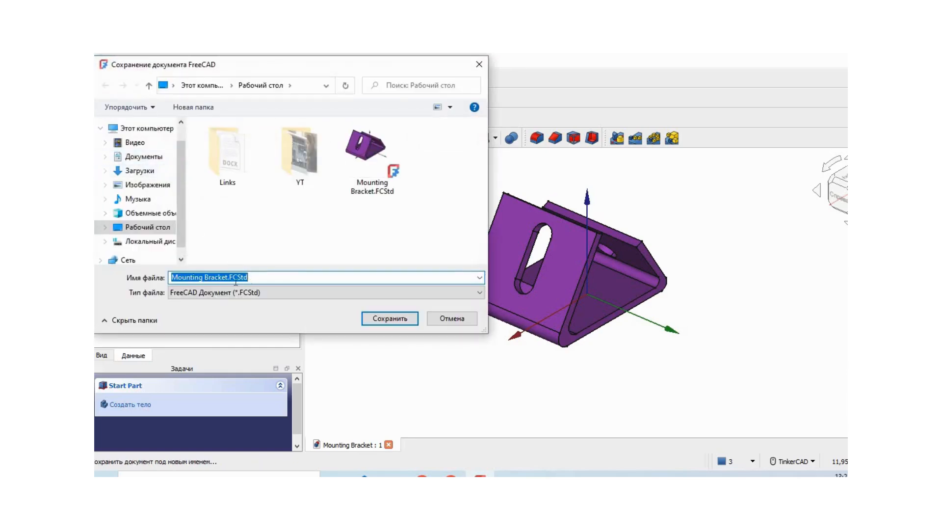
pyautogui.click(229, 278)
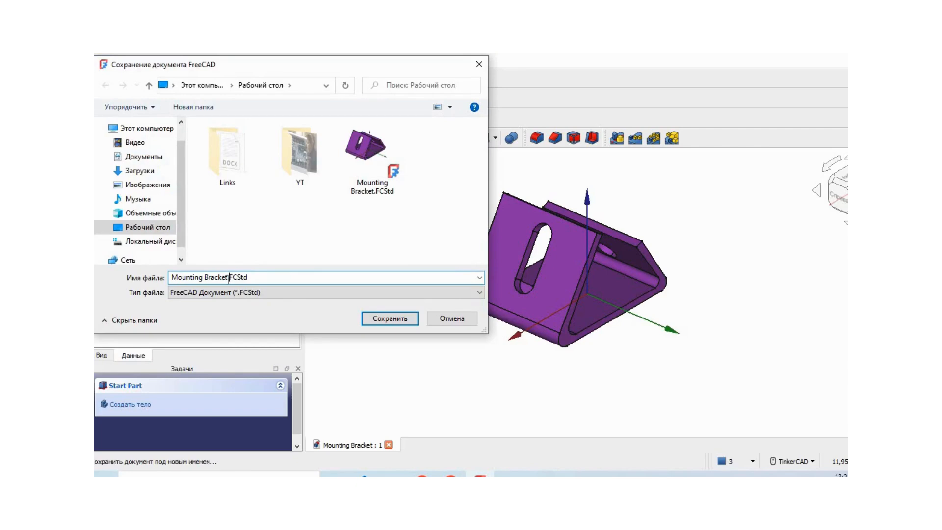
pyautogui.write('_')
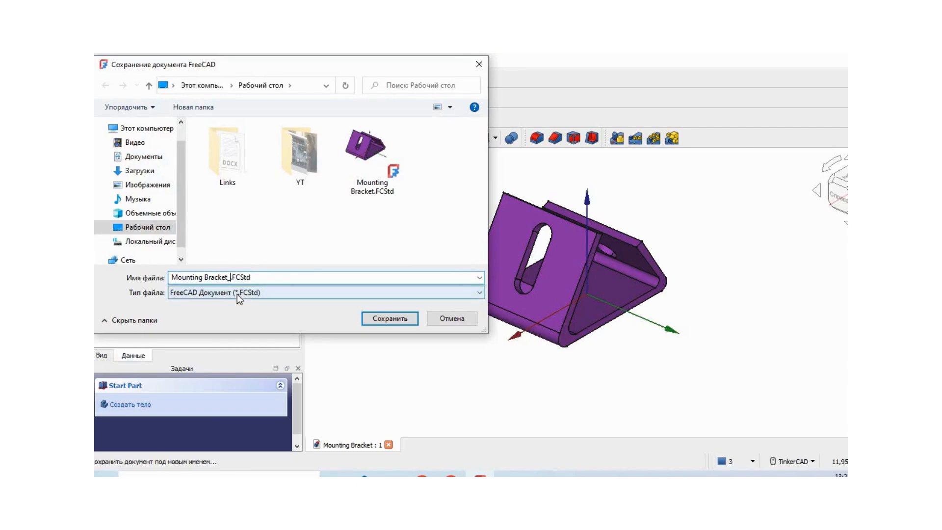
pyautogui.write('1')
pyautogui.click(396, 318)
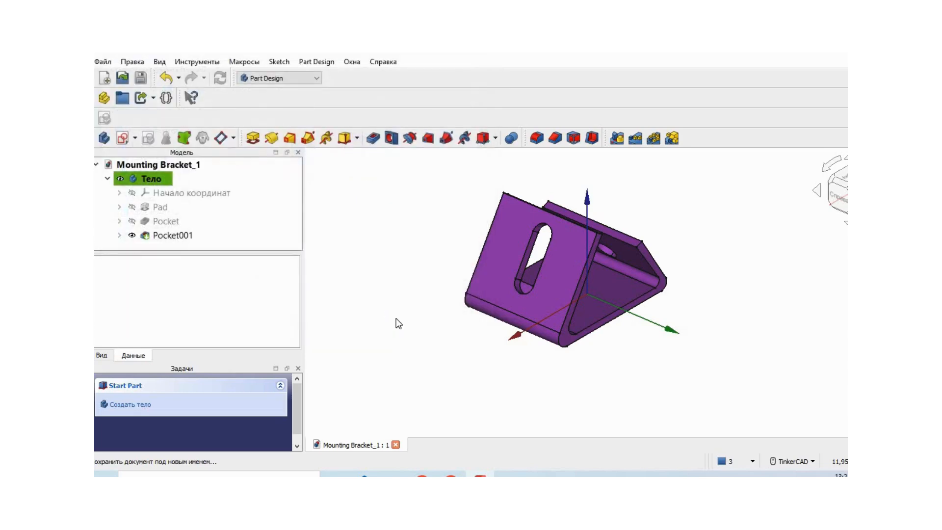